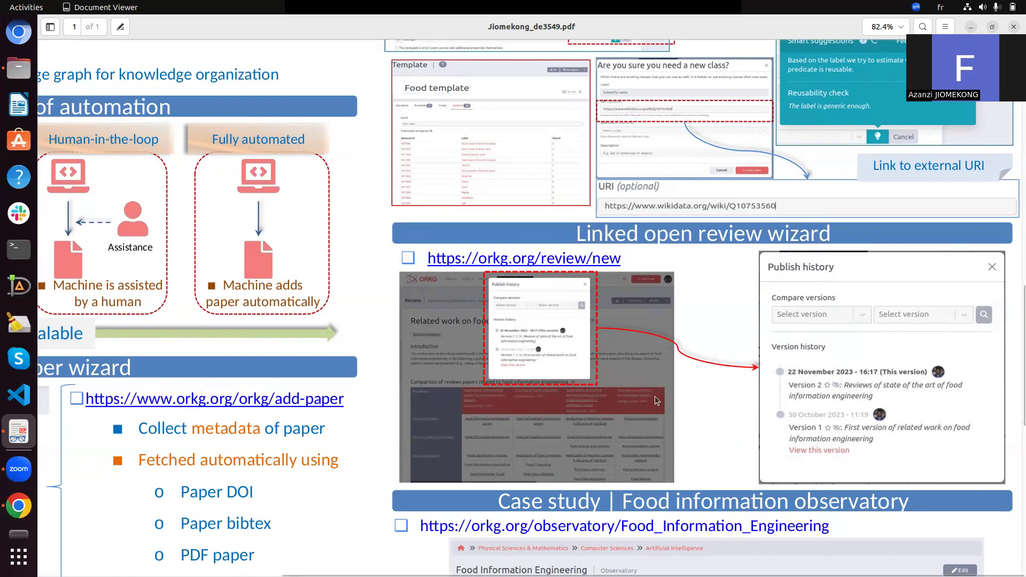
- Examine the poster's case-study sections on the food information observatory and the overview of food information engineering resources
scroll(780, 398, "down", 4)
scroll(781, 399, "down", 1)
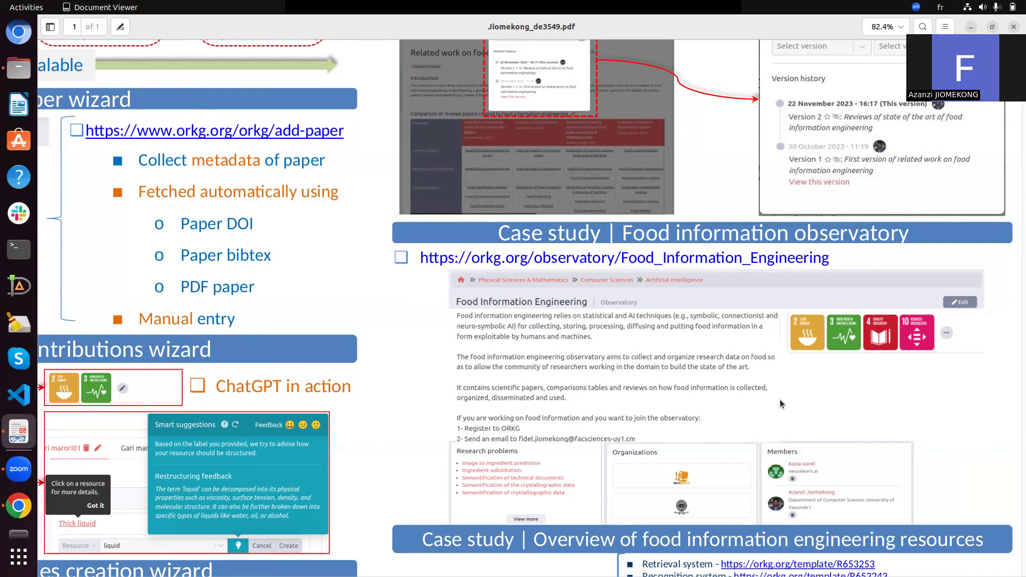
scroll(681, 435, "down", 3)
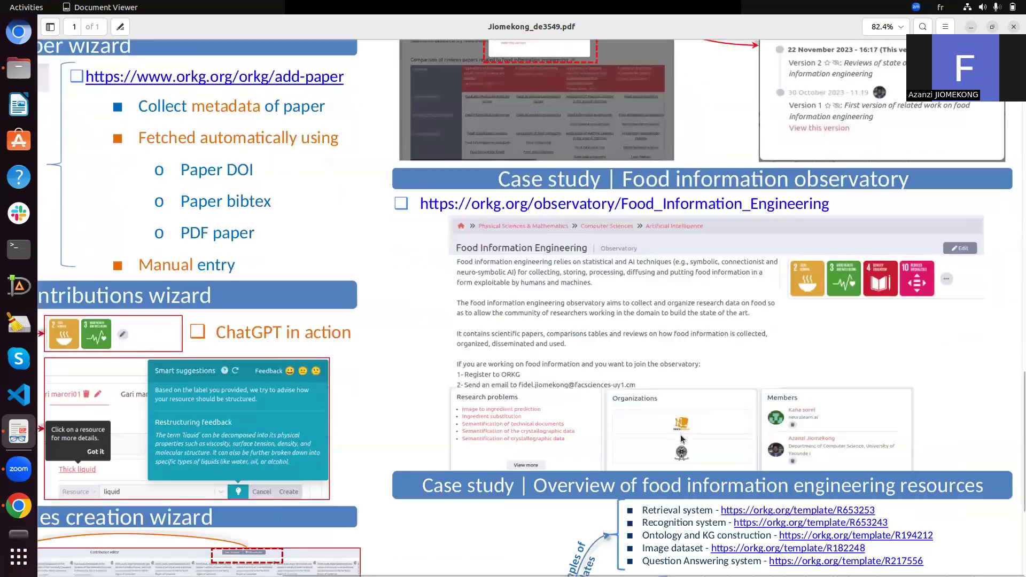
scroll(681, 438, "up", 2)
scroll(993, 281, "down", 8)
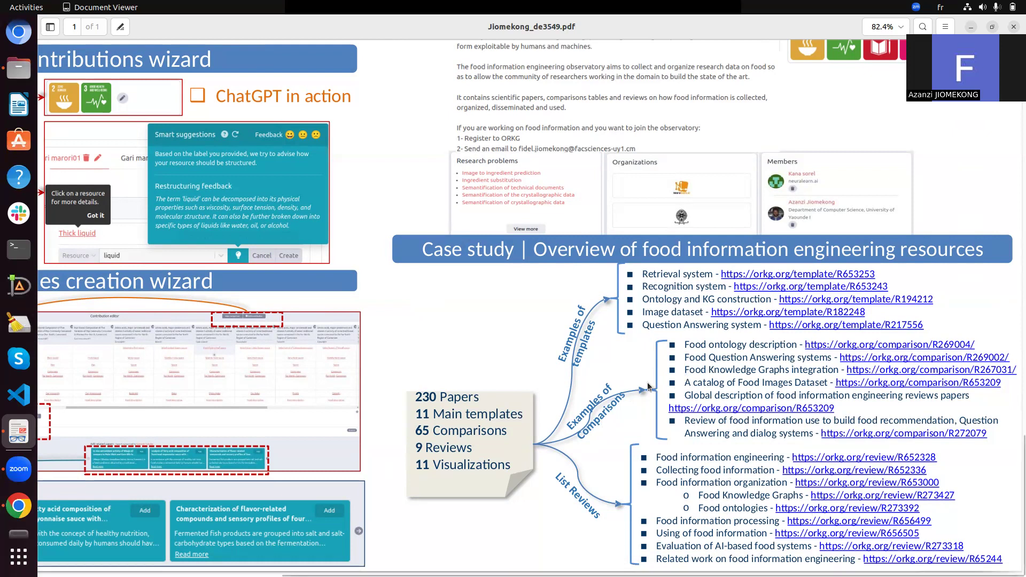
scroll(648, 386, "down", 1)
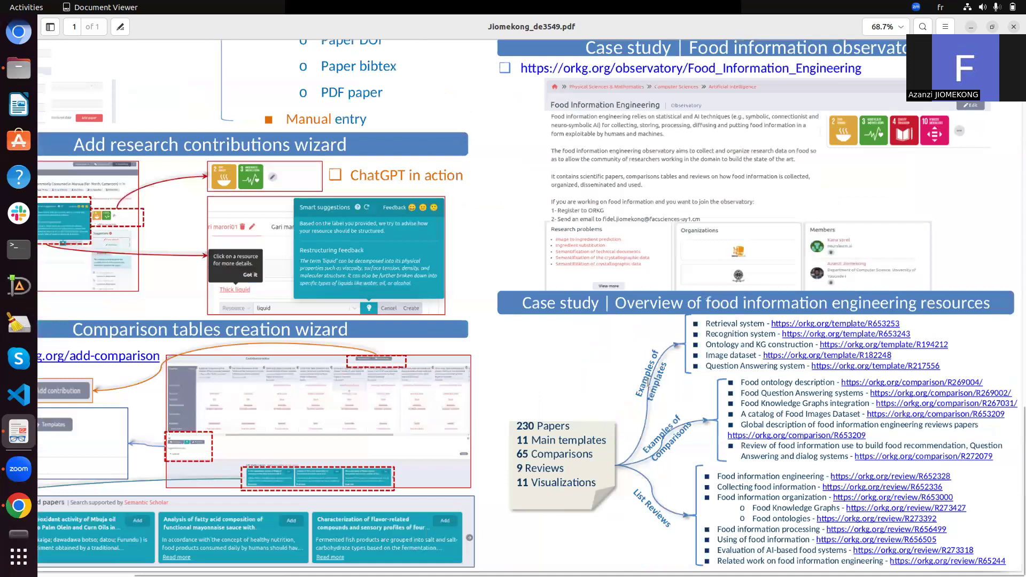
scroll(648, 383, "down", 2)
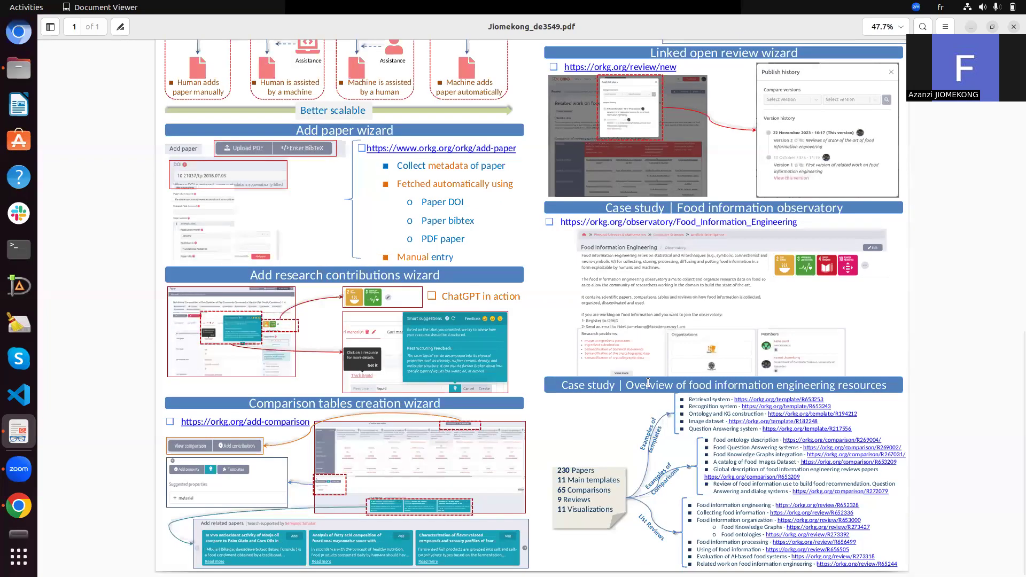
scroll(648, 382, "up", 1)
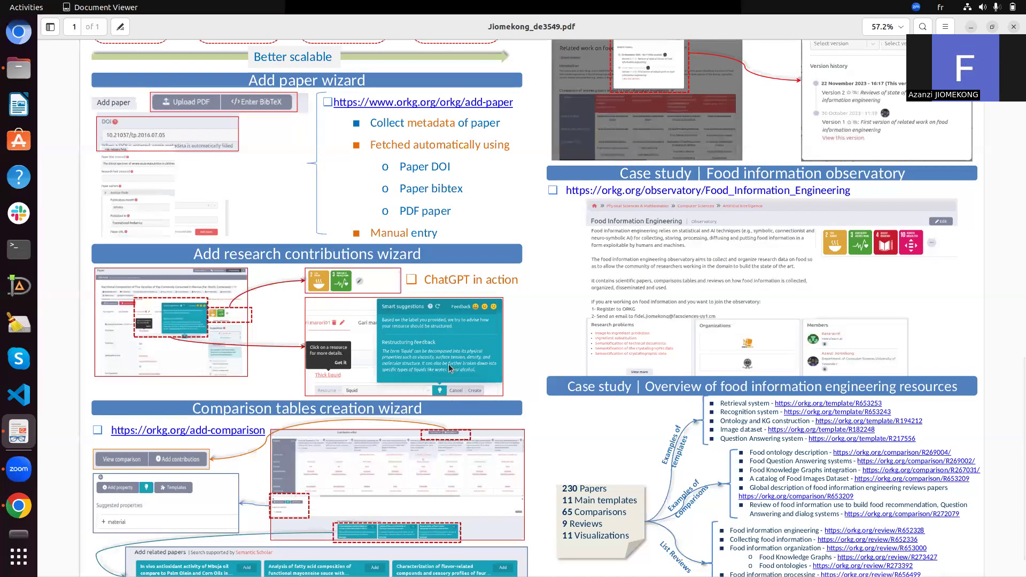
- Switch to Chrome and bring up the orkg.org homepage
left_click(18, 506)
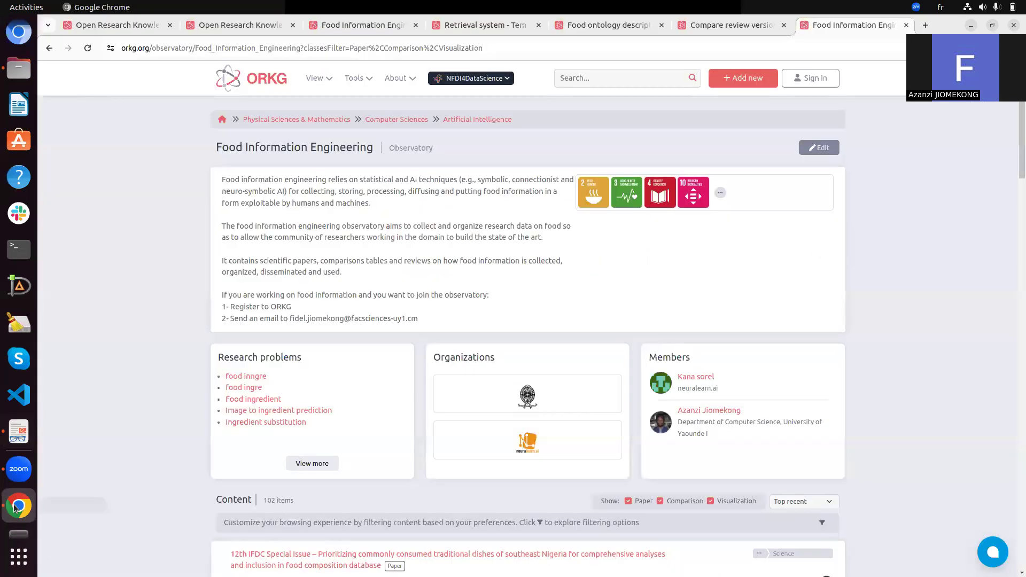
left_click(101, 27)
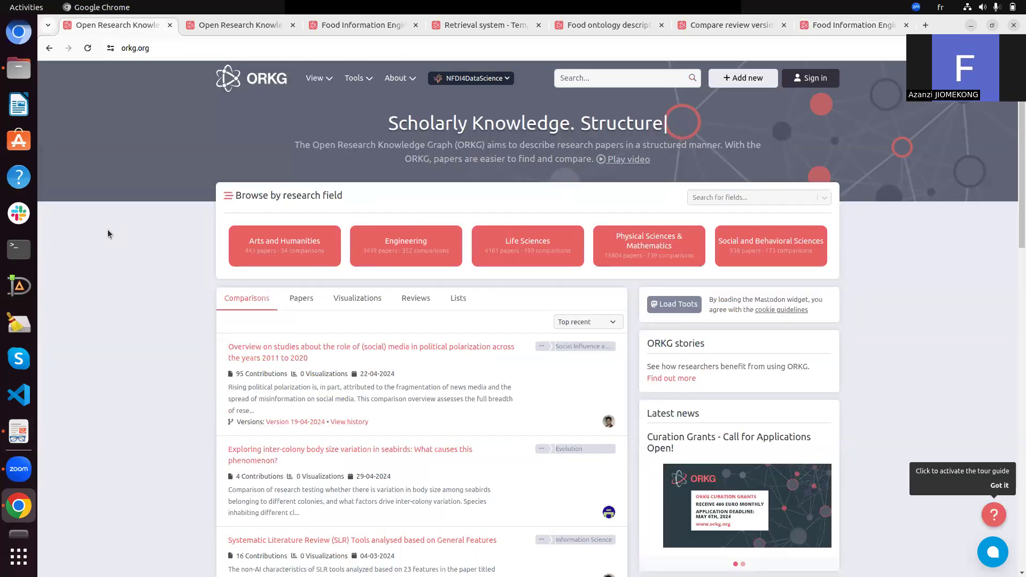
left_click(165, 49)
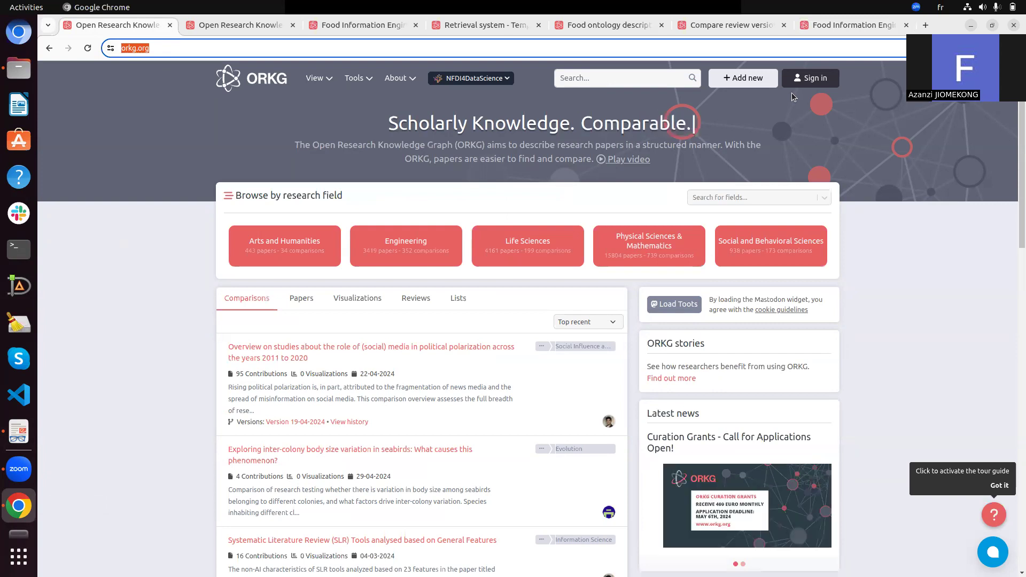
- Sign in to ORKG with the saved account e-mail and the account password
left_click(804, 80)
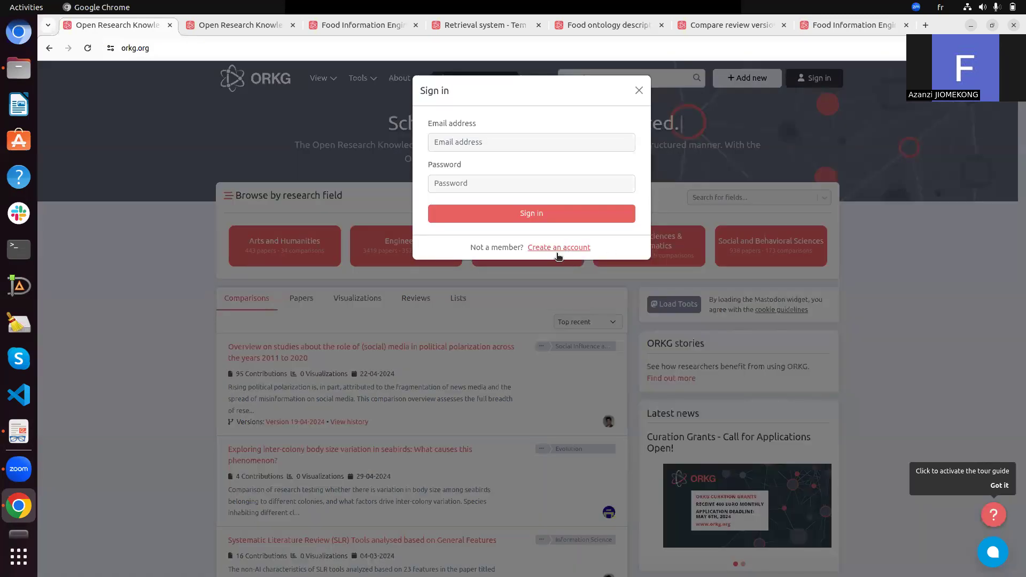
left_click(492, 150)
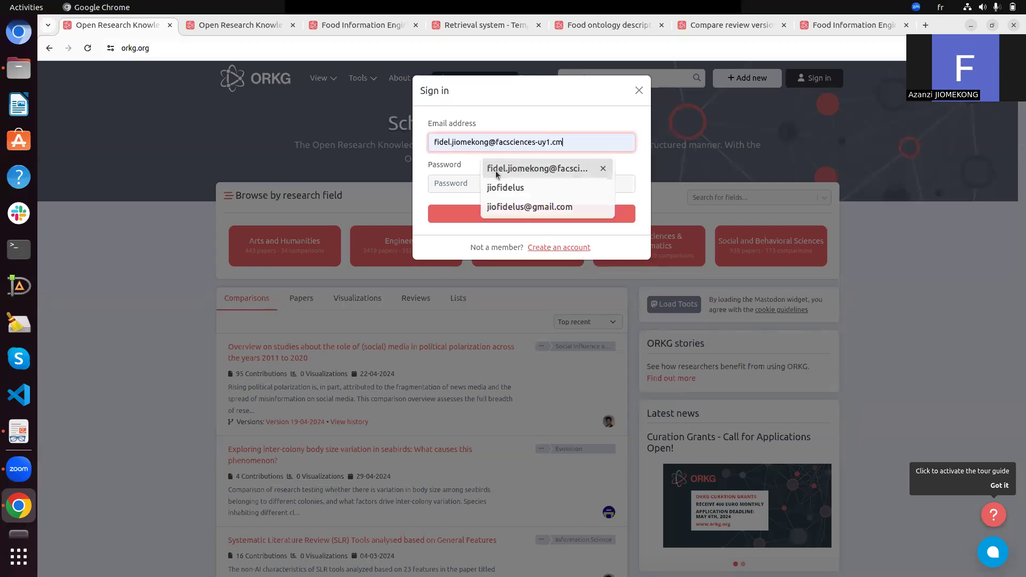
left_click(495, 169)
left_click(491, 184)
type("••••••••••")
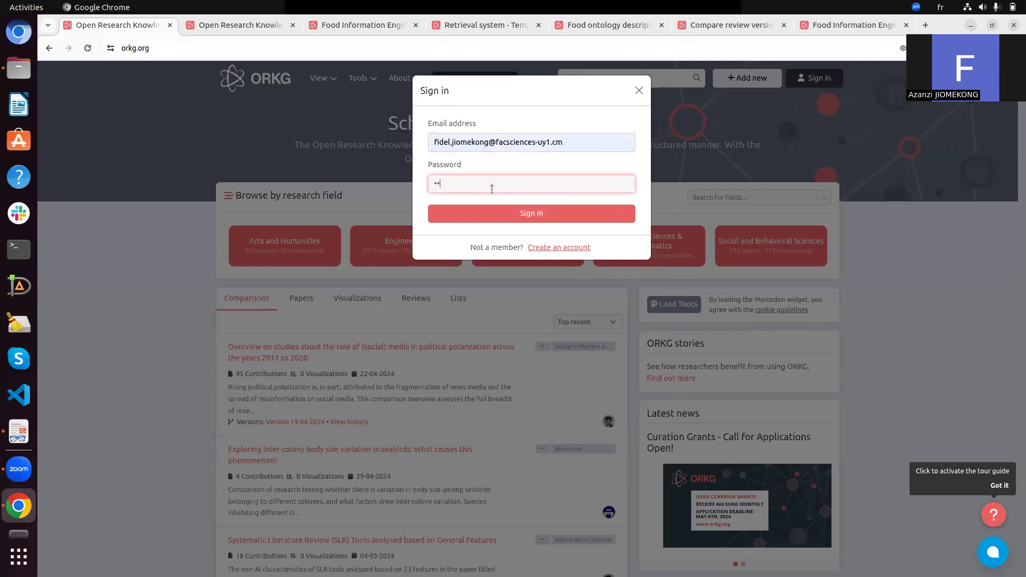
type("••••")
key("Return")
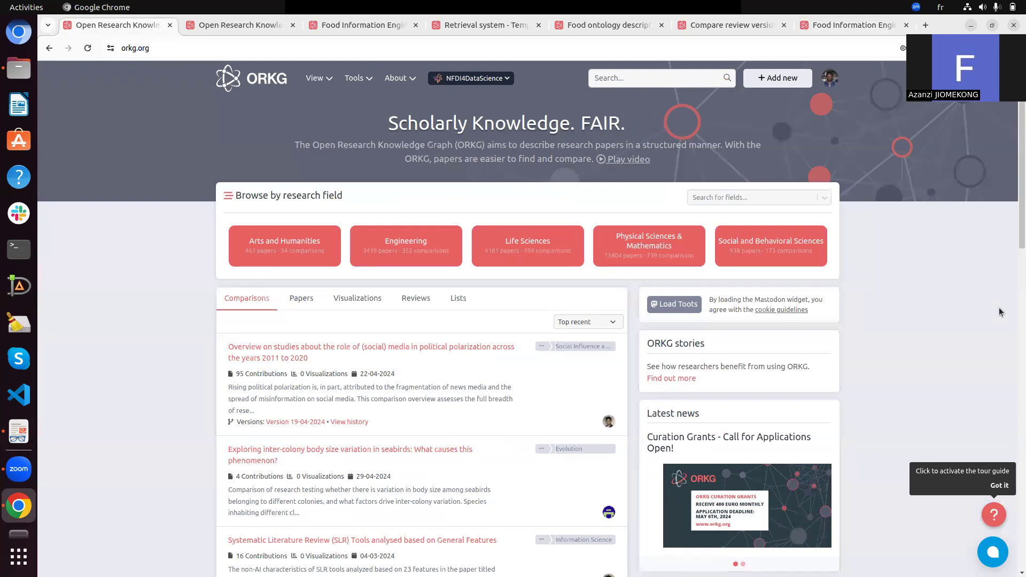
- Look over the ORKG homepage, then switch back to the PDF poster and review its wizard and case-study sections
scroll(999, 312, "down", 6)
scroll(172, 551, "up", 6)
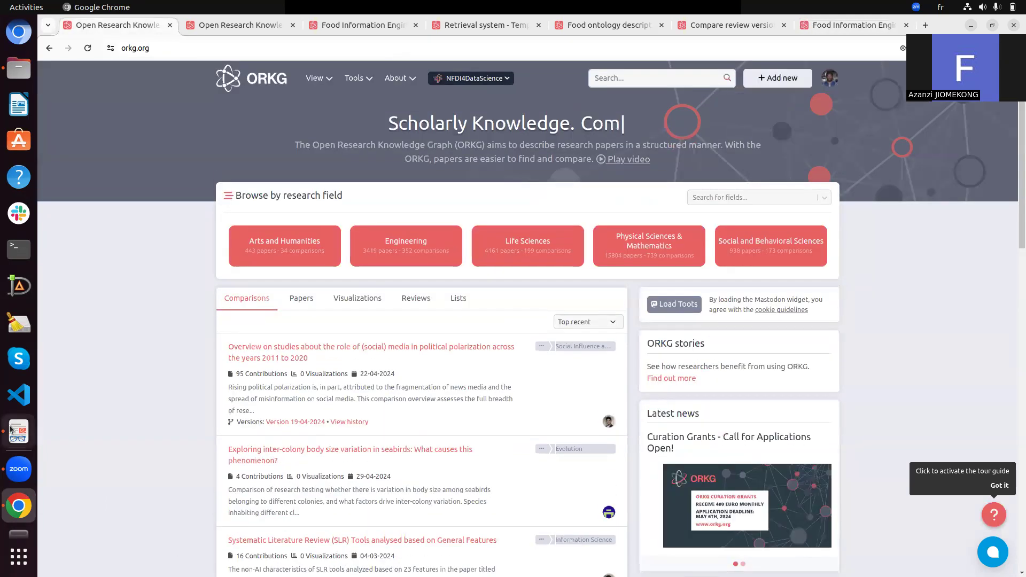
left_click(18, 431)
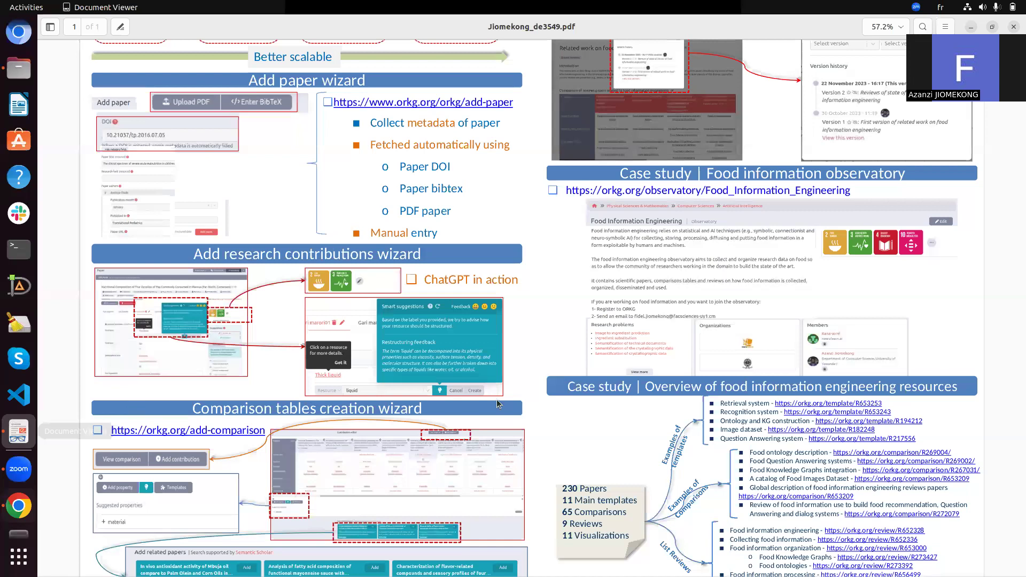
scroll(496, 404, "up", 10)
scroll(497, 404, "down", 10)
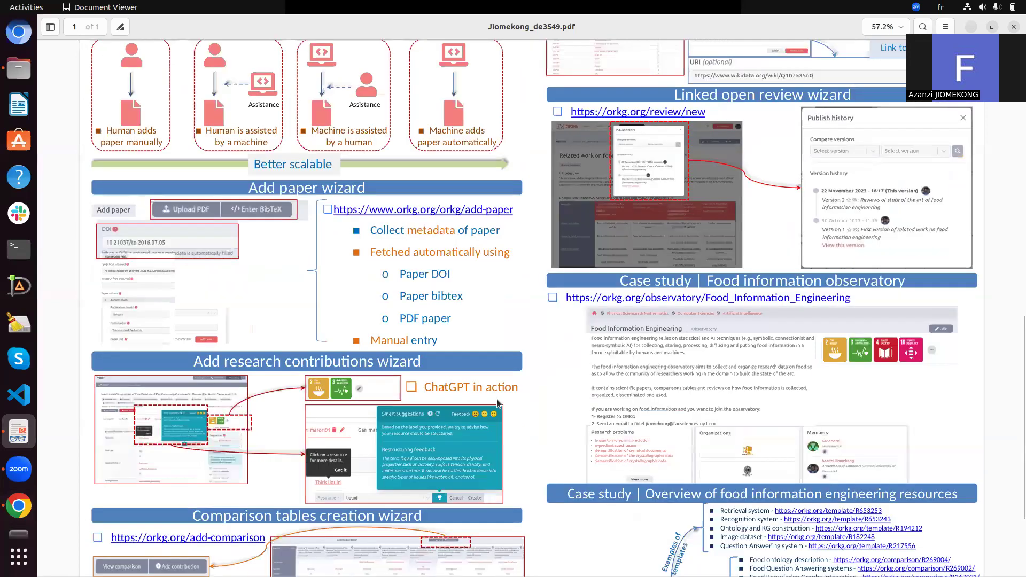
scroll(925, 374, "down", 3)
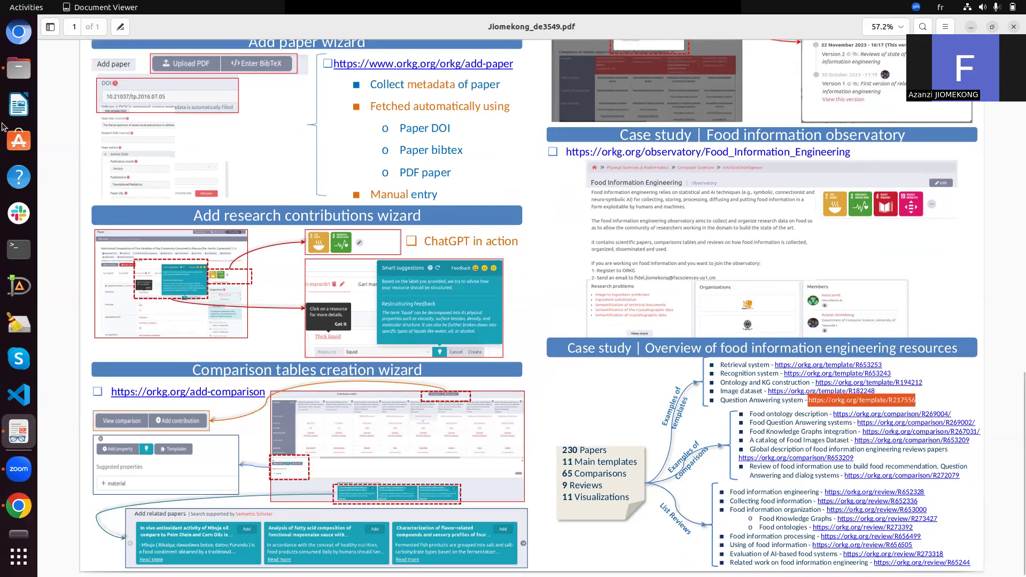
- Switch to Chrome, show the sandbox.orkg.org homepage, and restore the browser window to a smaller size, extending its lower edge
left_click(19, 505)
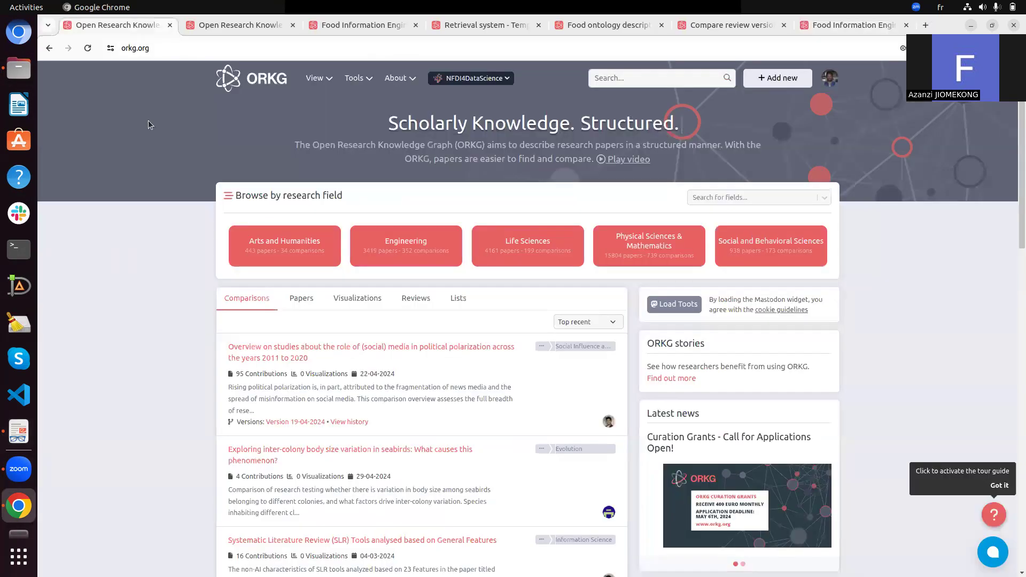
left_click(221, 25)
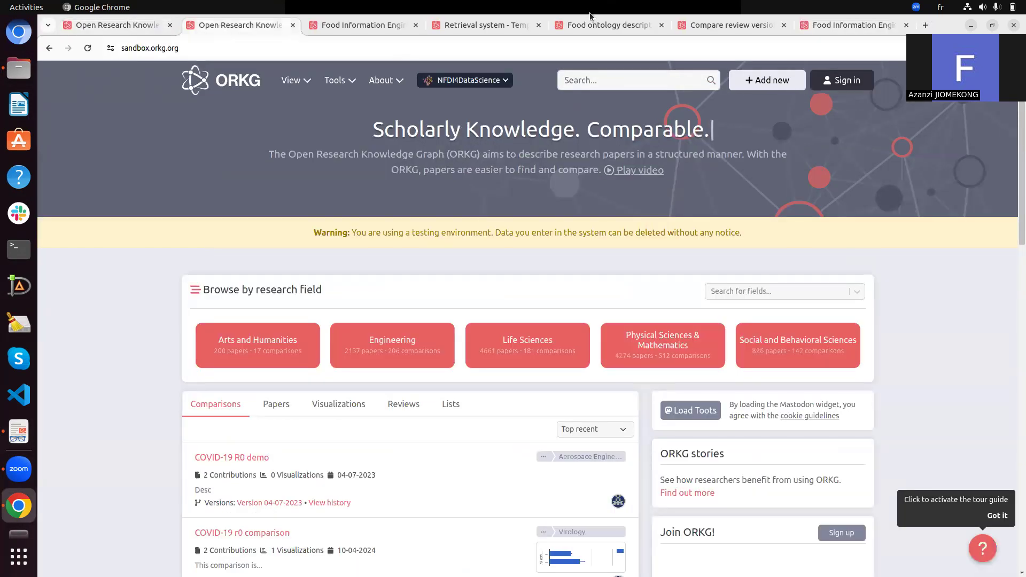
double_click(591, 32)
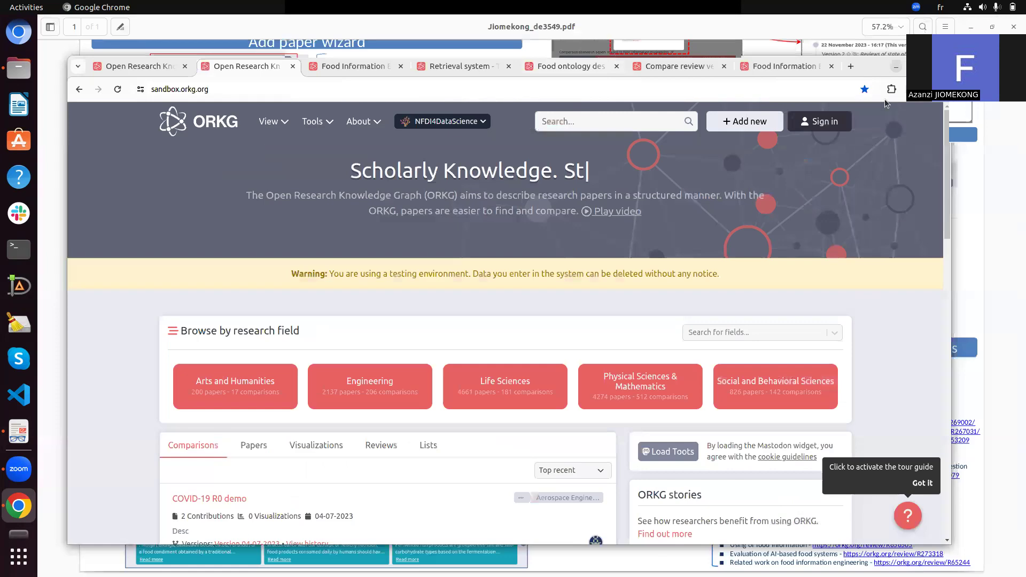
left_click_drag(620, 544, 599, 574)
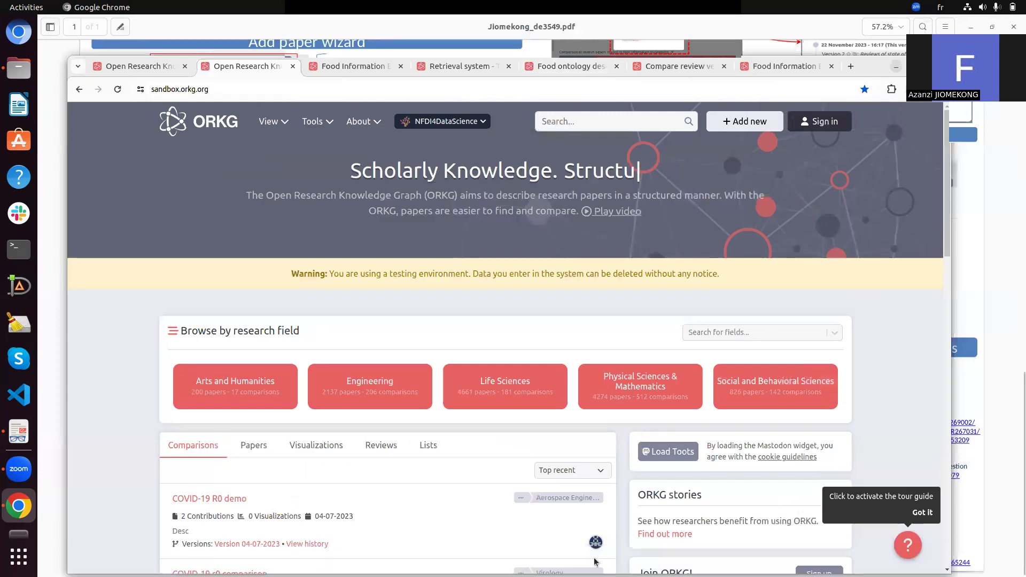
left_click(270, 89)
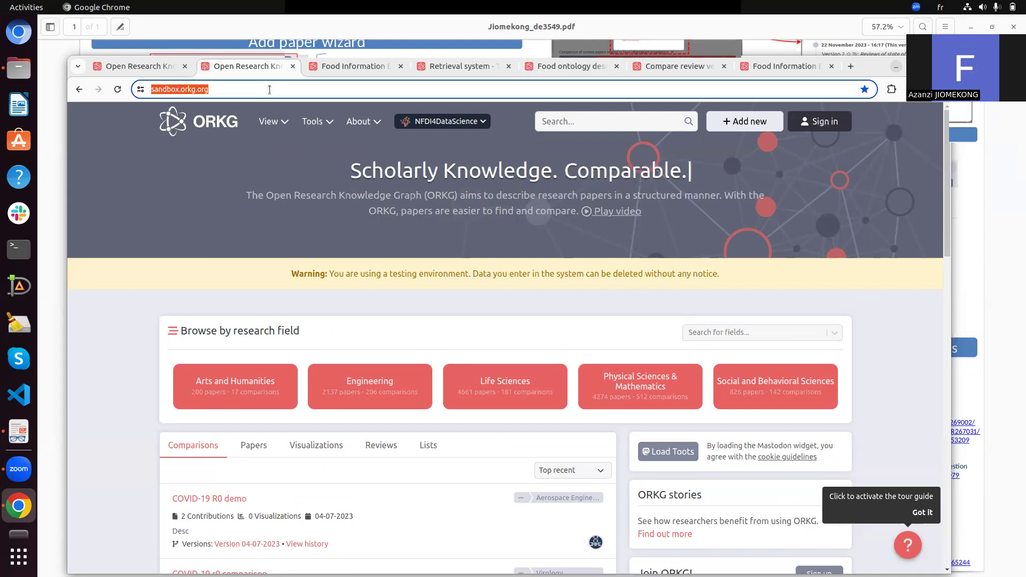
- On the Food Information Engineering observatory page, highlight the contact e-mail and look through the listed papers
left_click(367, 67)
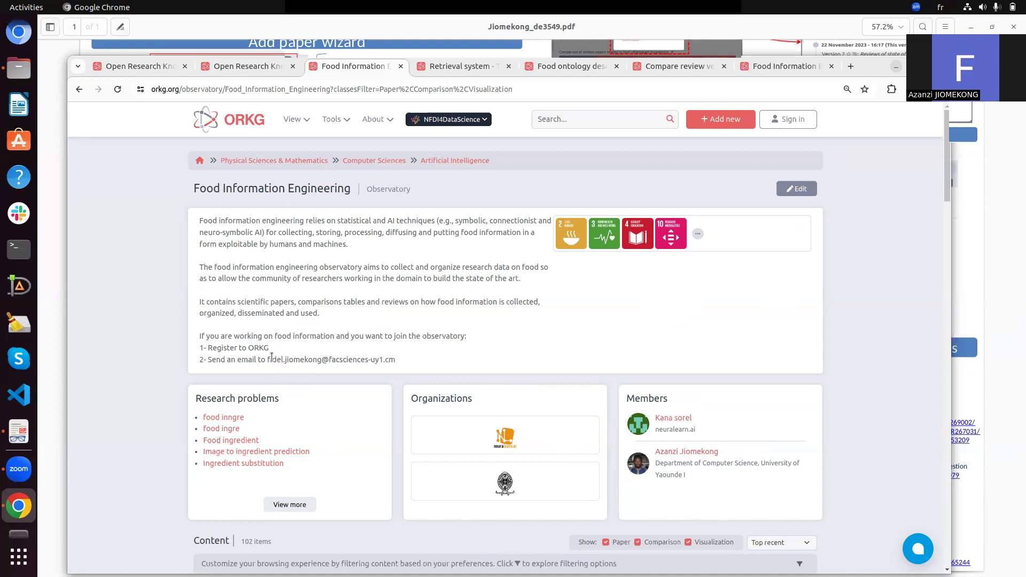
left_click_drag(266, 357, 401, 361)
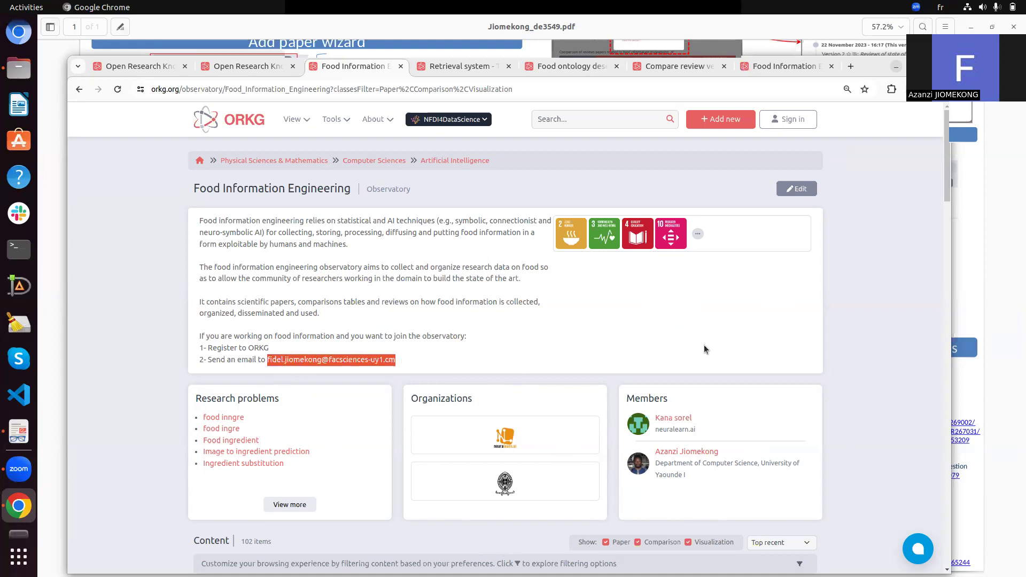
scroll(716, 342, "down", 7)
scroll(717, 346, "up", 7)
scroll(717, 345, "down", 8)
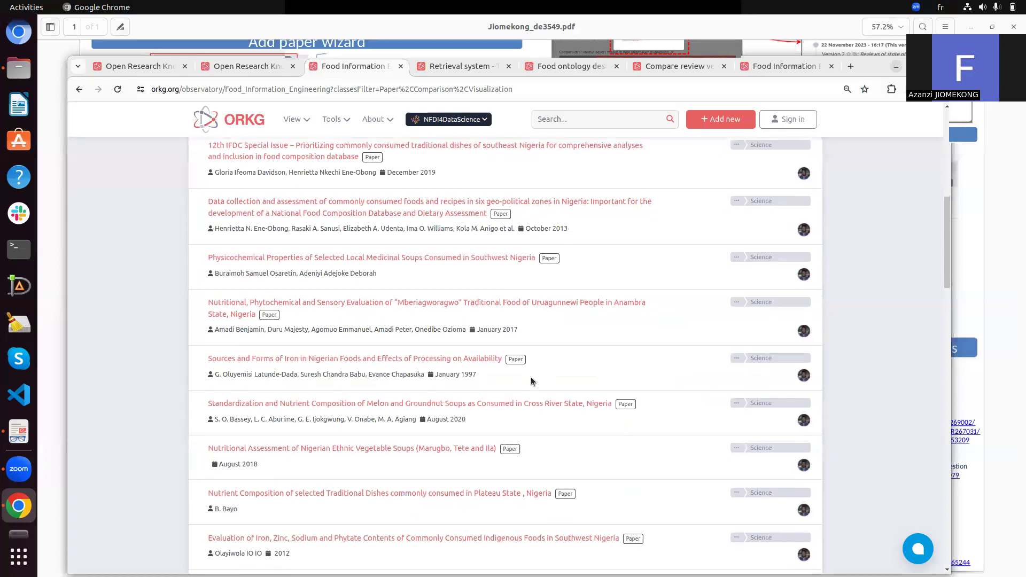
scroll(531, 379, "down", 7)
scroll(531, 380, "down", 6)
scroll(532, 380, "up", 4)
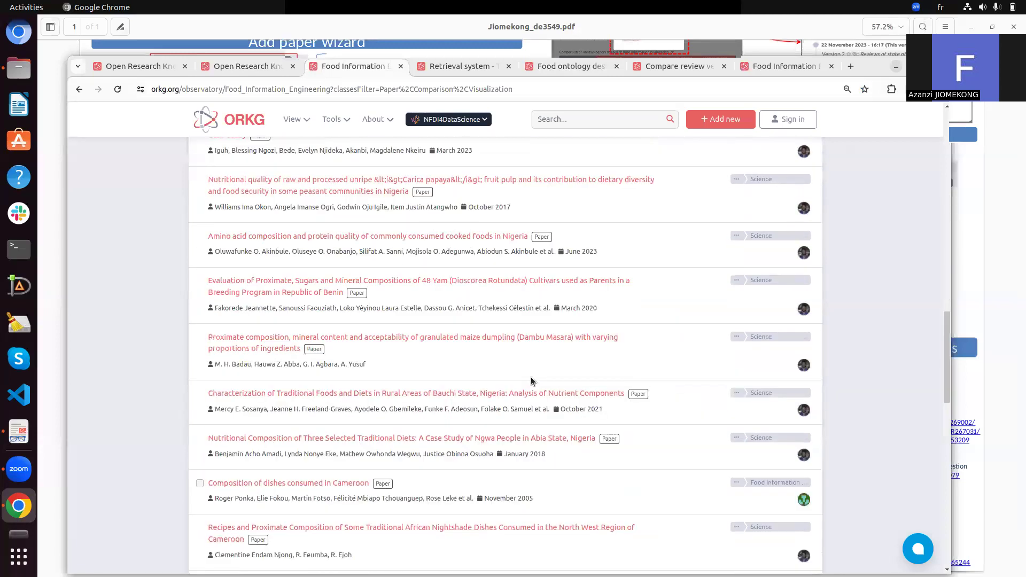
scroll(531, 376, "up", 15)
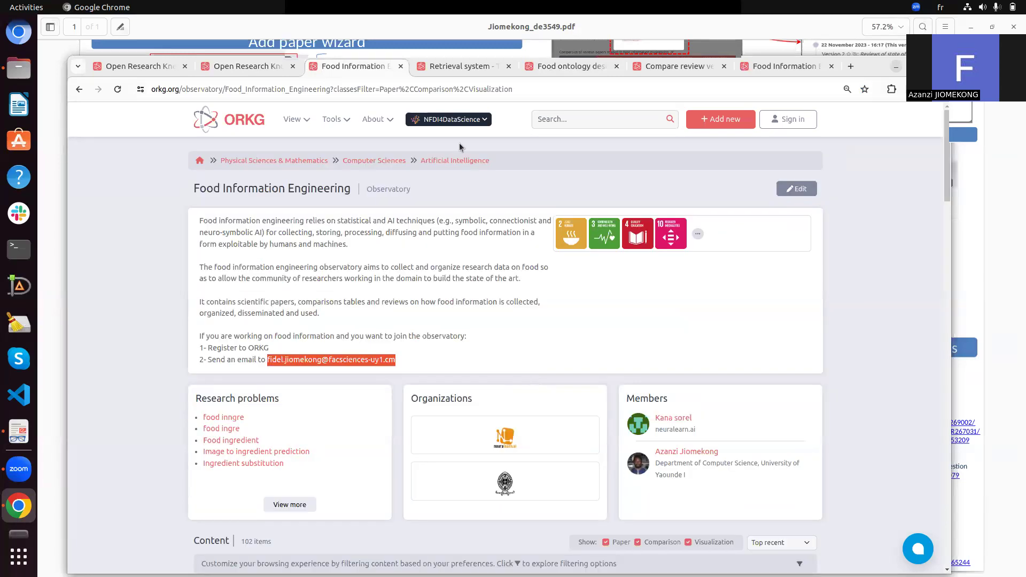
- Open the Retrieval system template and examine its properties from Name through Year
left_click(457, 68)
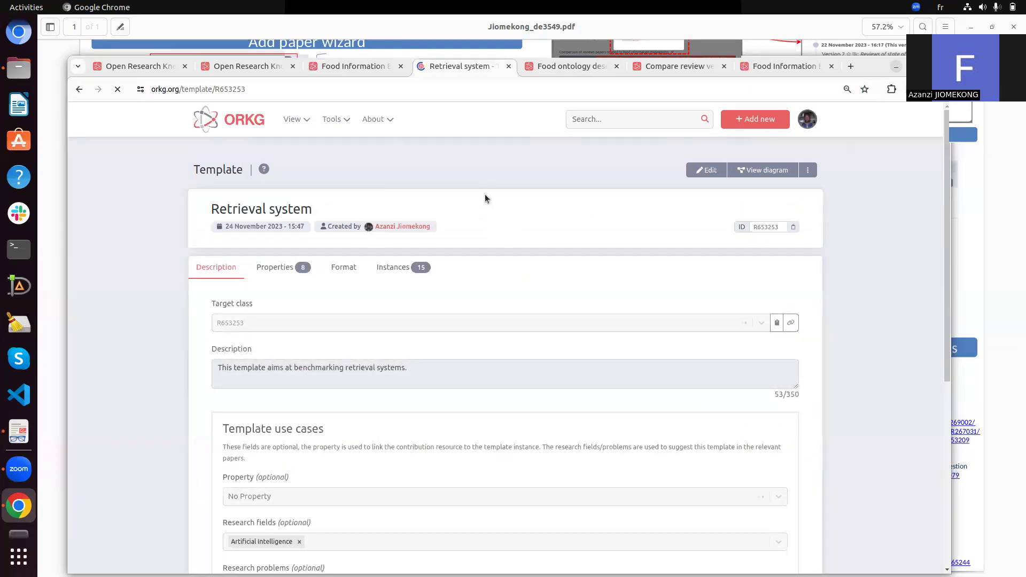
left_click(304, 269)
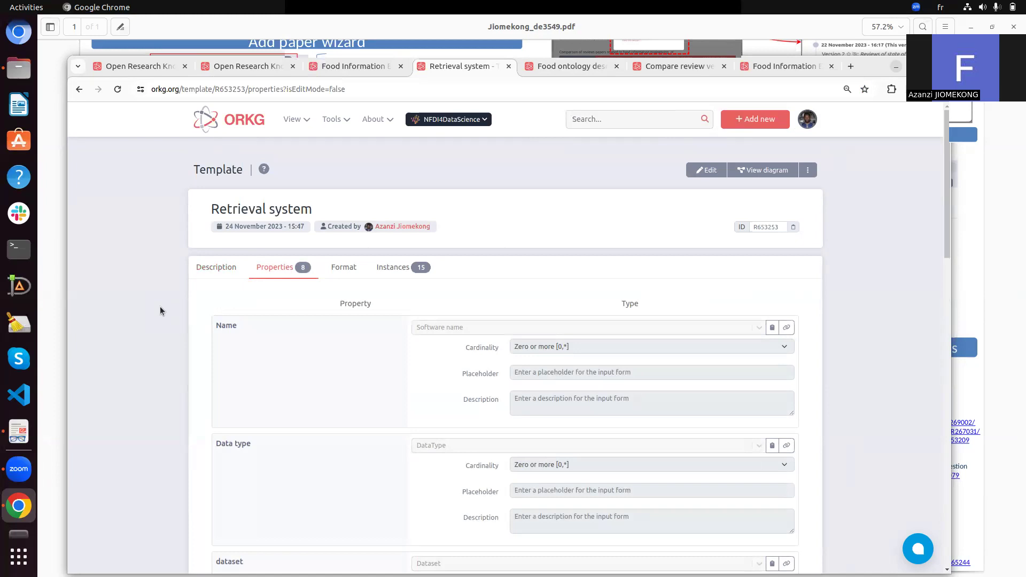
scroll(159, 306, "down", 2)
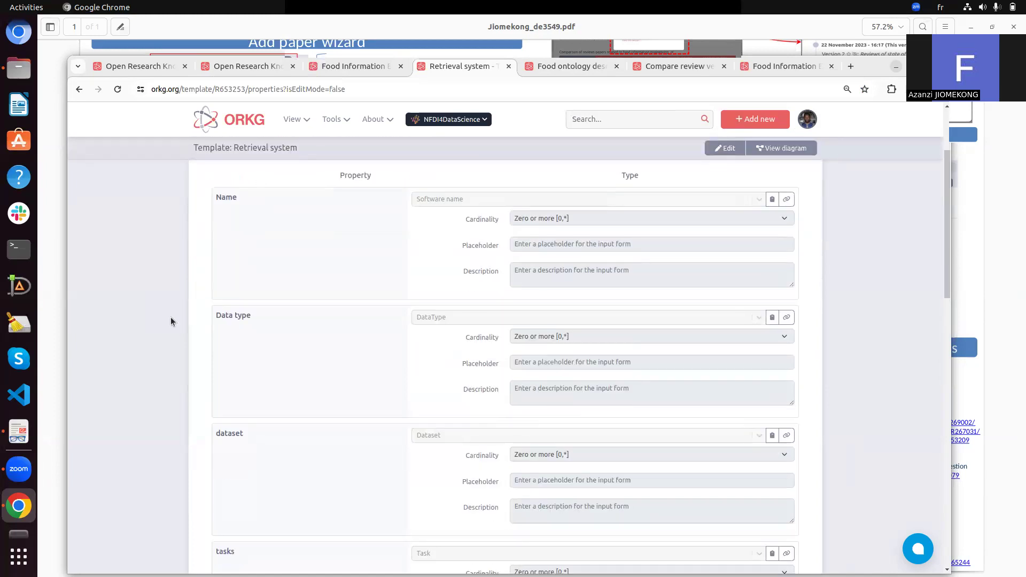
scroll(166, 323, "down", 1)
scroll(162, 331, "down", 1)
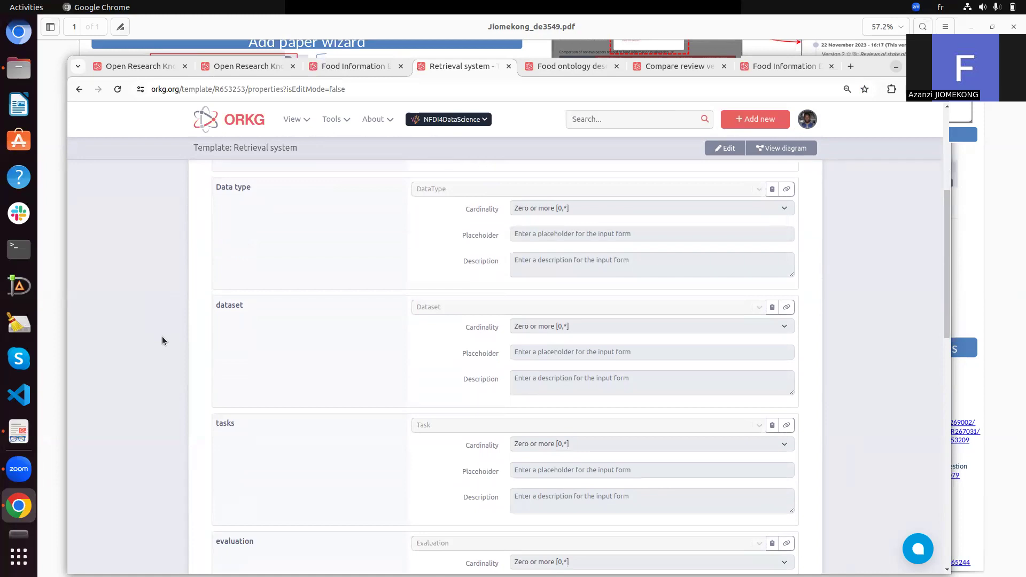
scroll(162, 336, "down", 2)
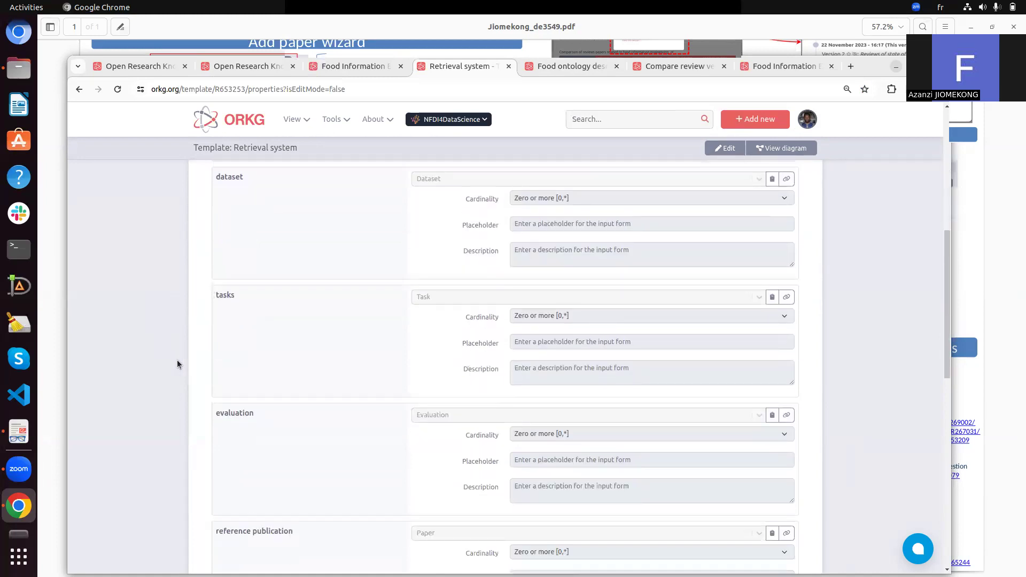
scroll(176, 362, "down", 1)
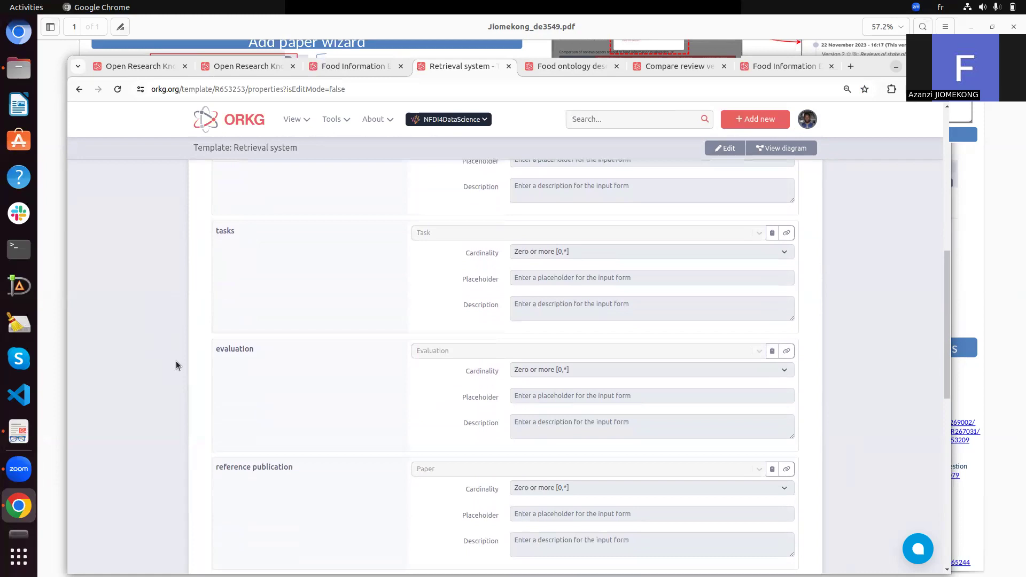
scroll(175, 363, "down", 2)
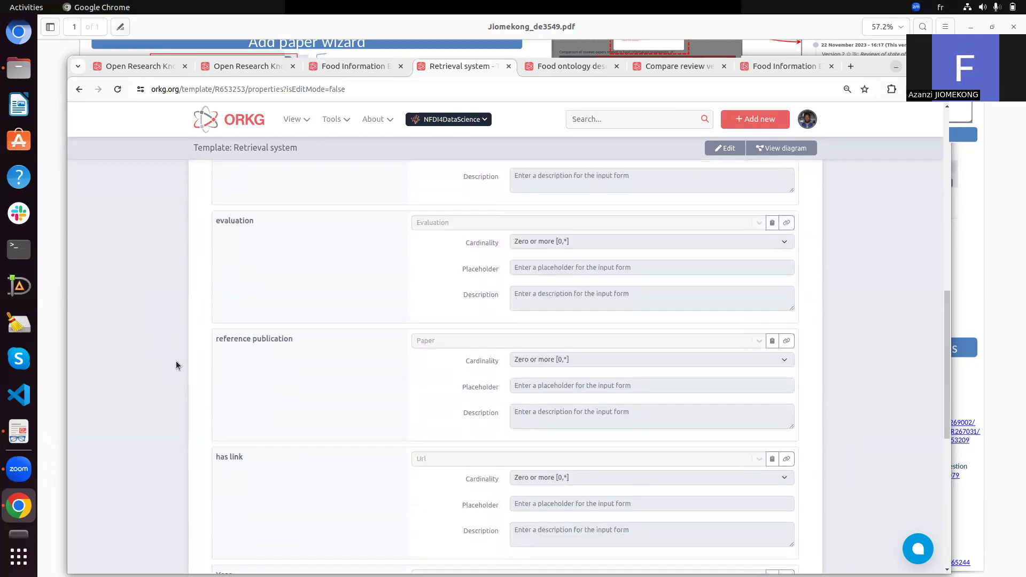
scroll(176, 361, "down", 2)
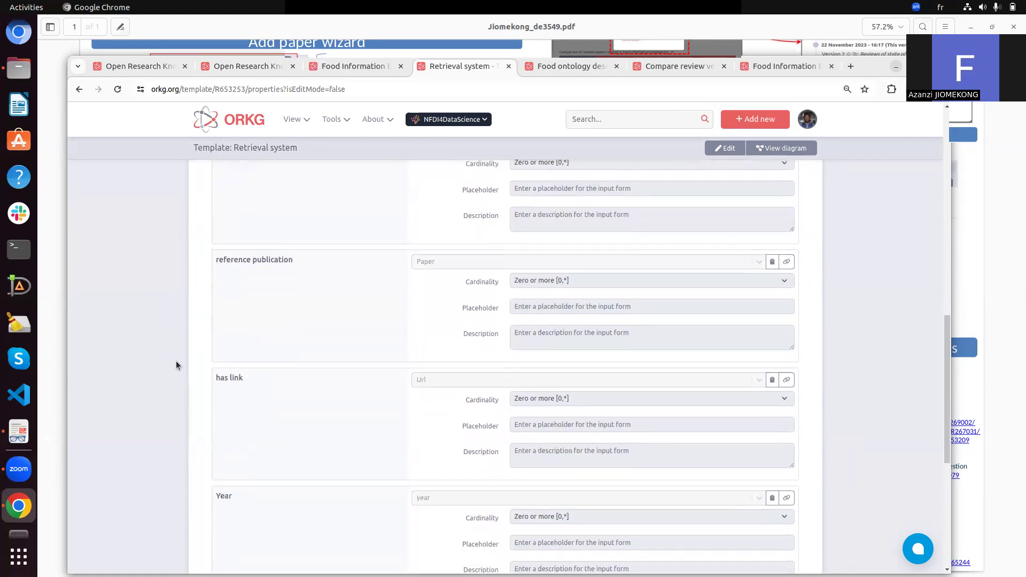
- Show the Retrieval system template's instances and look through the list of resources
scroll(175, 360, "up", 10)
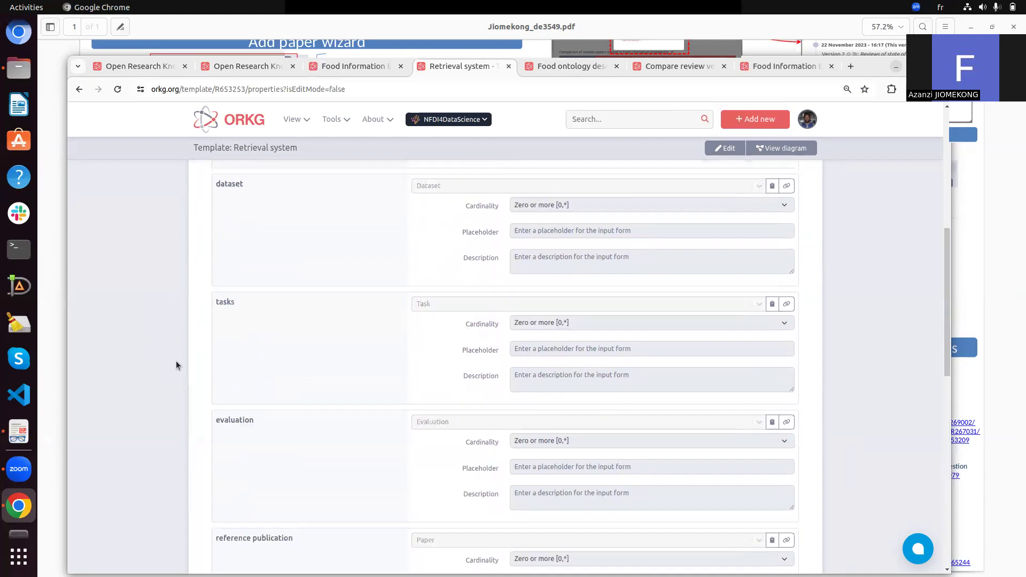
left_click(551, 69)
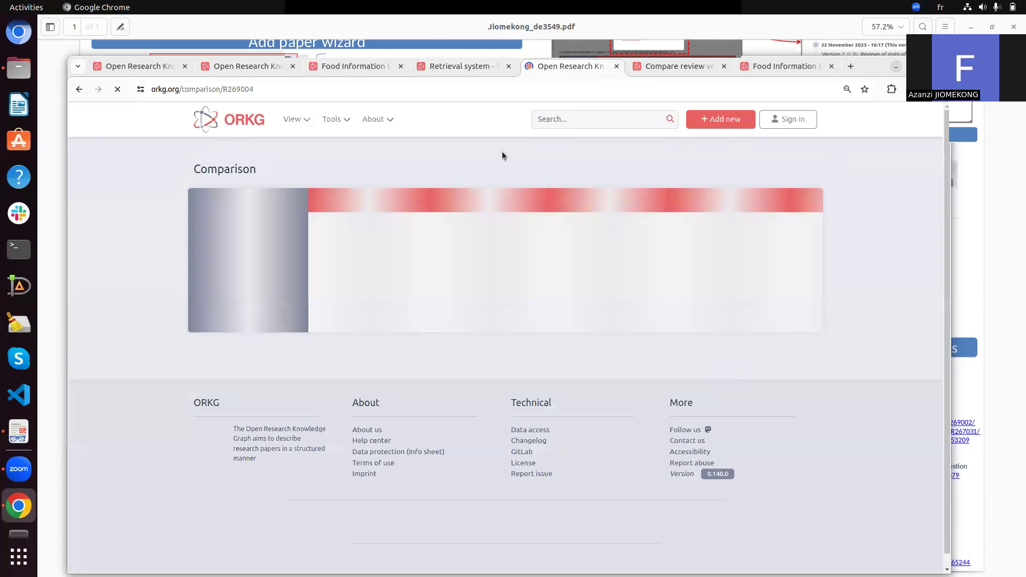
left_click(482, 61)
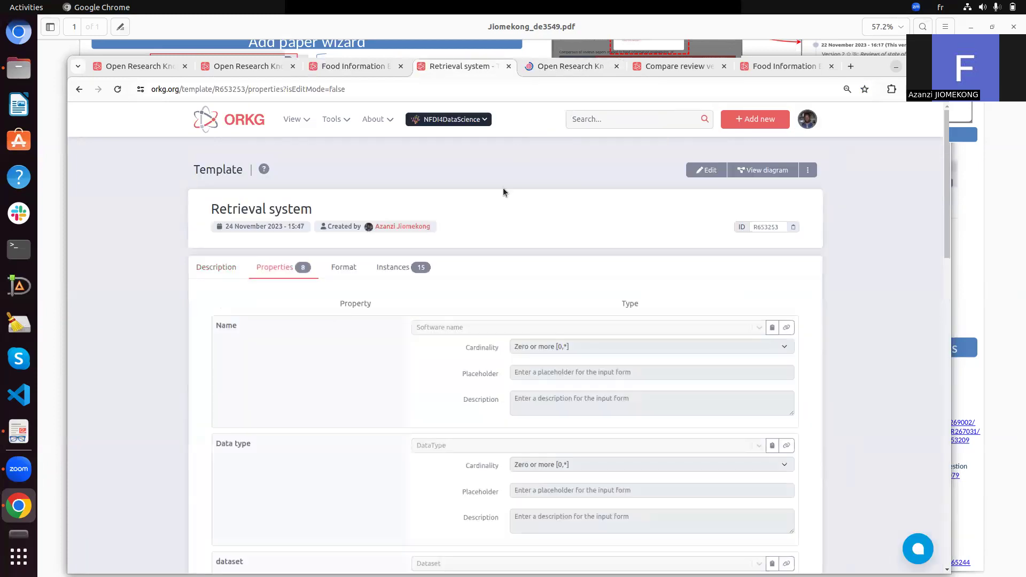
left_click(419, 265)
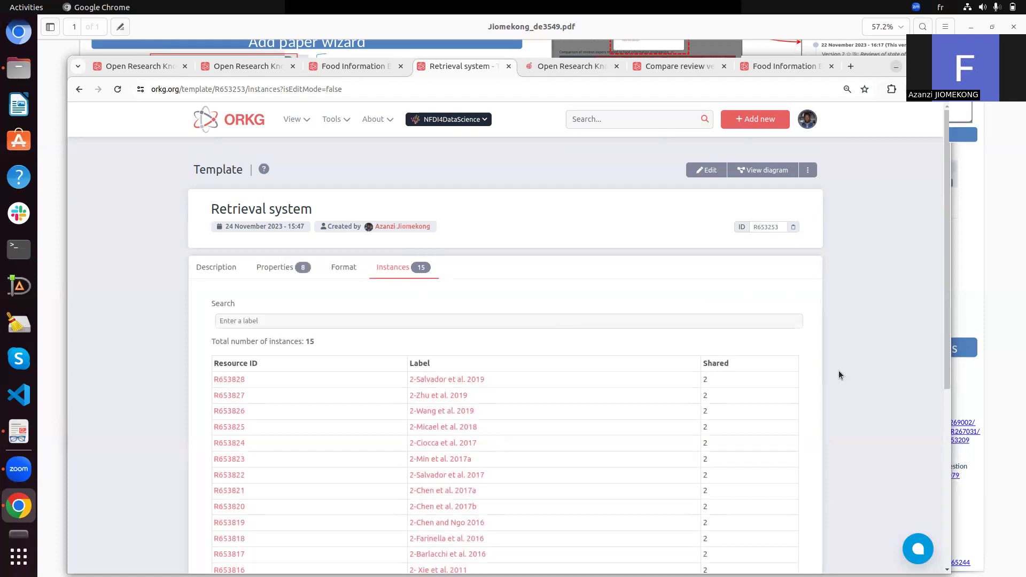
scroll(838, 370, "down", 10)
scroll(838, 371, "up", 9)
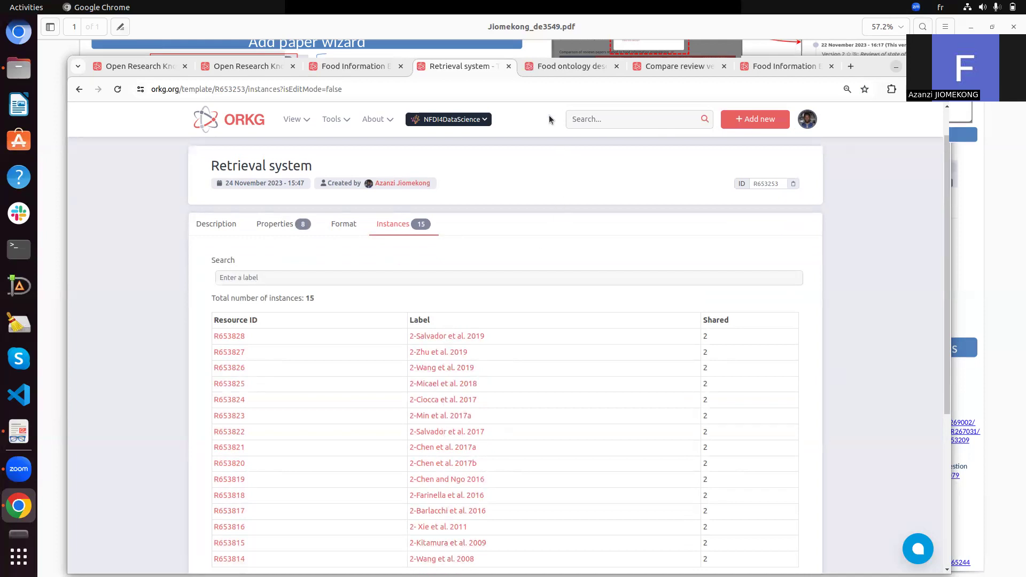
- Open the Food ontology description comparison and examine its contributions and its properties from application through research problem
left_click(566, 68)
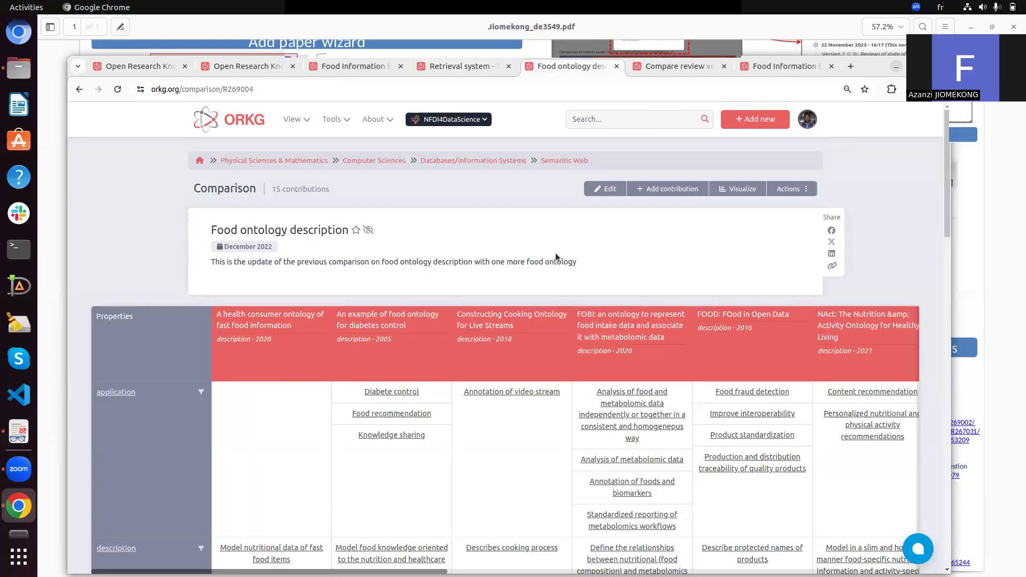
scroll(555, 258, "down", 8)
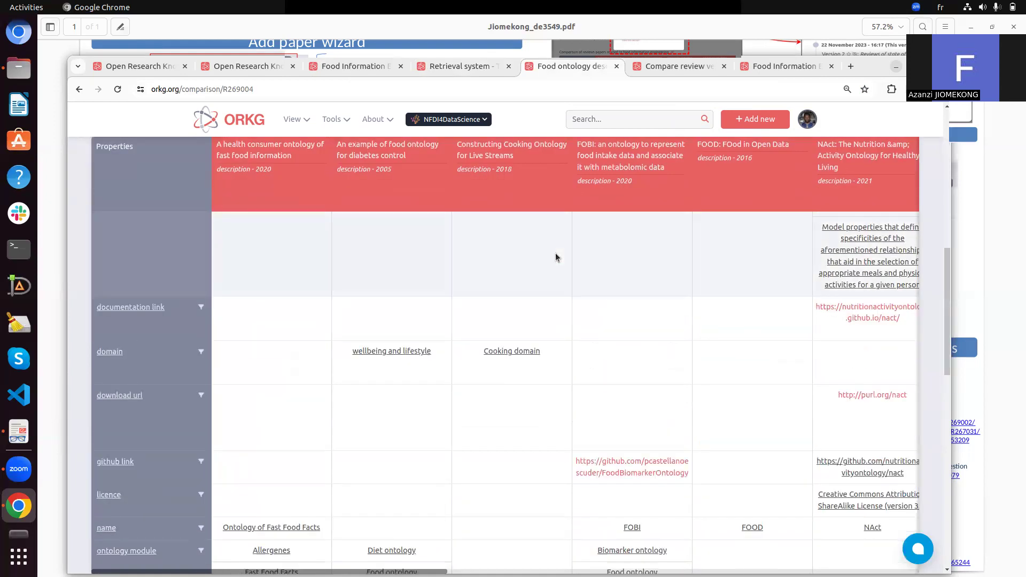
scroll(555, 258, "up", 6)
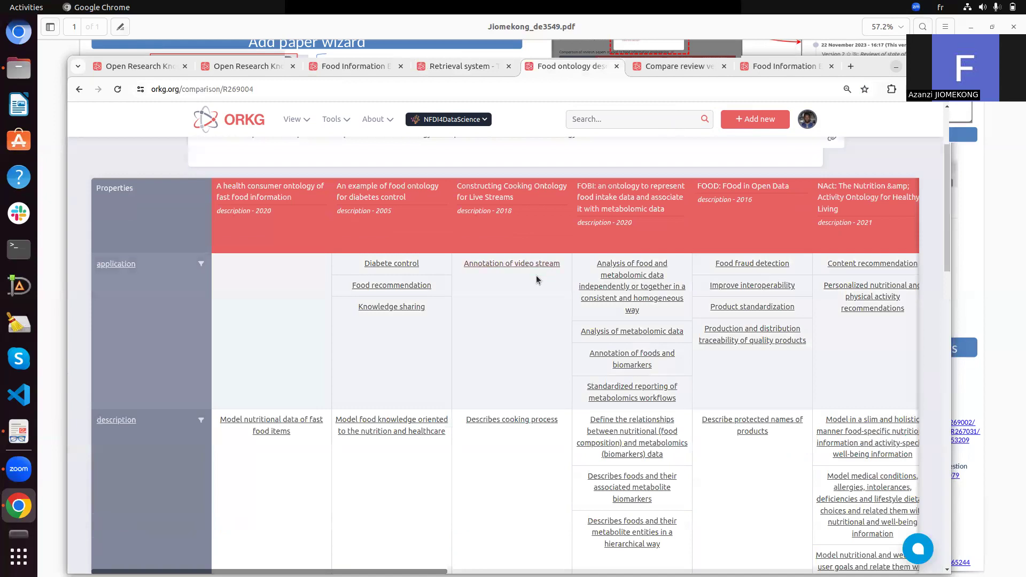
mouse_move(550, 426)
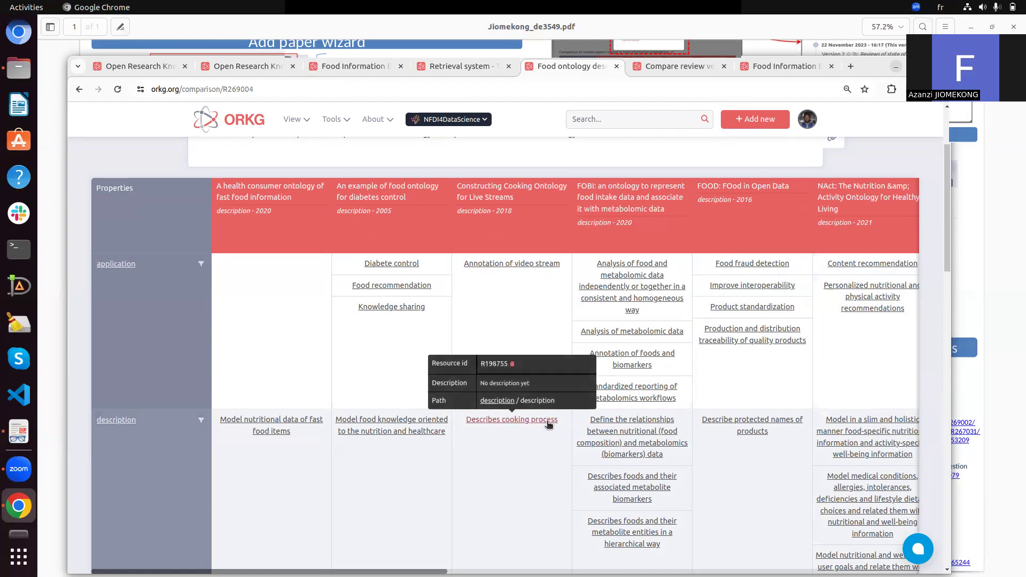
scroll(546, 430, "right", 6)
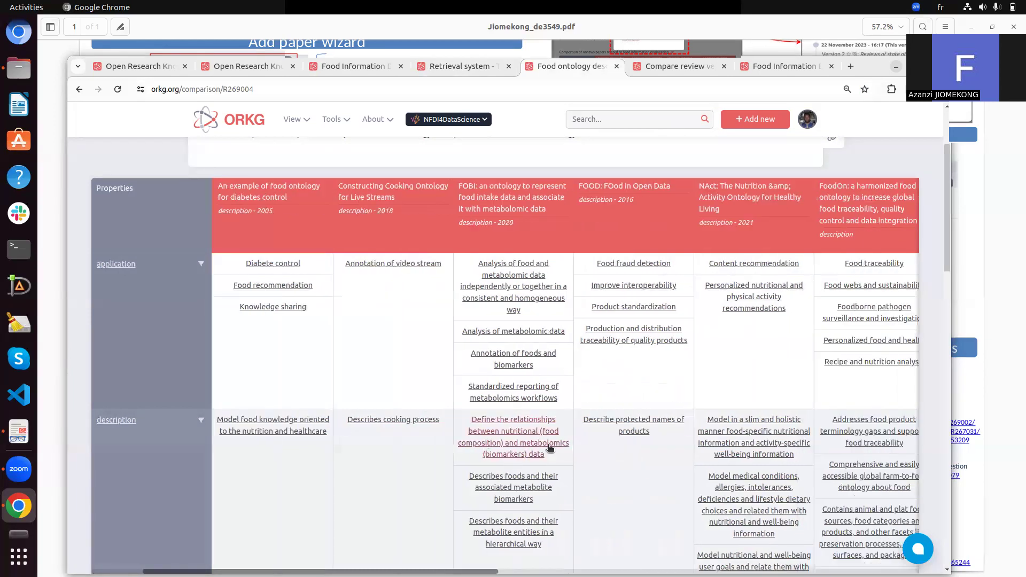
scroll(551, 448, "right", 9)
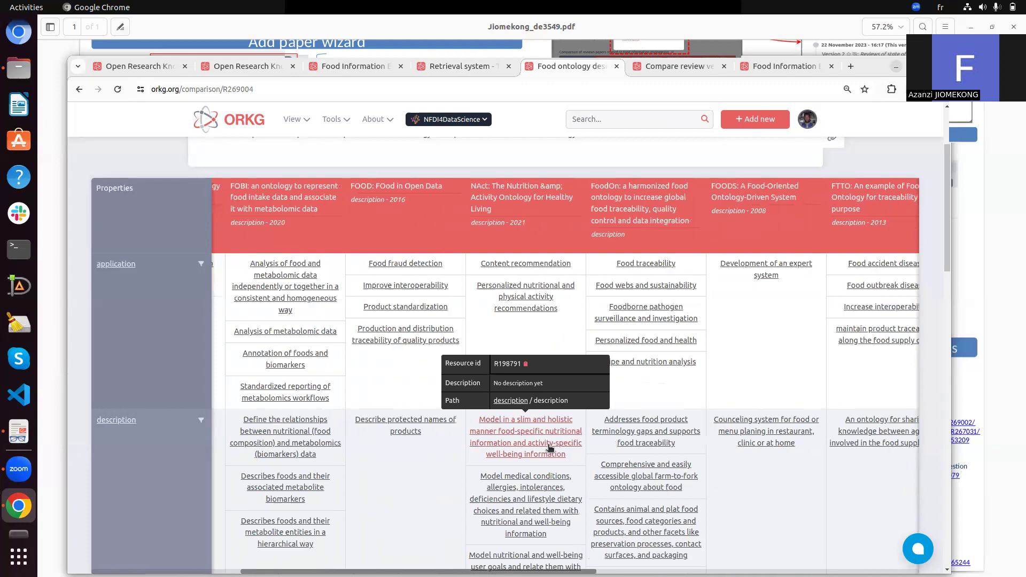
scroll(549, 448, "right", 5)
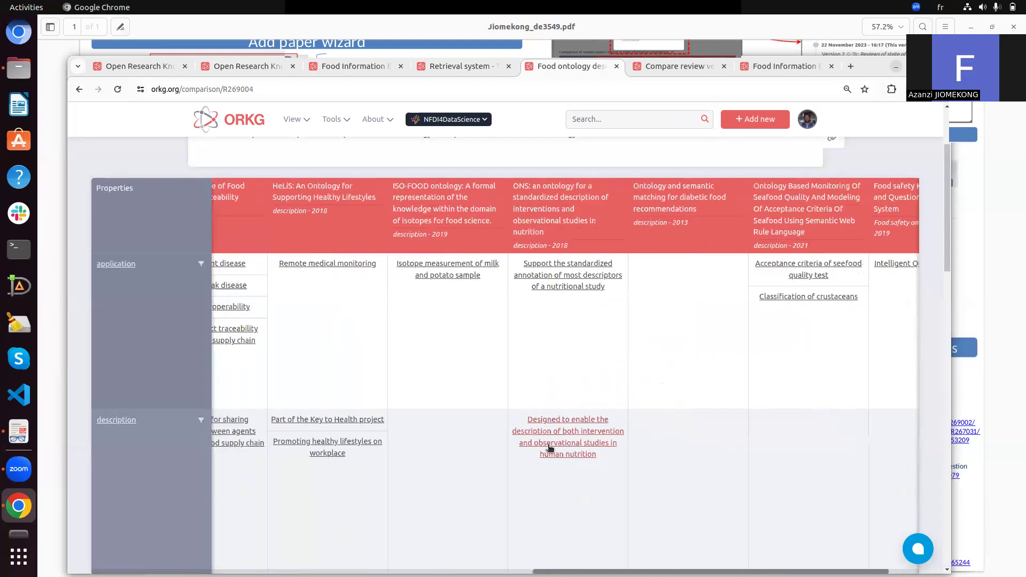
scroll(550, 447, "left", 8)
scroll(547, 444, "left", 12)
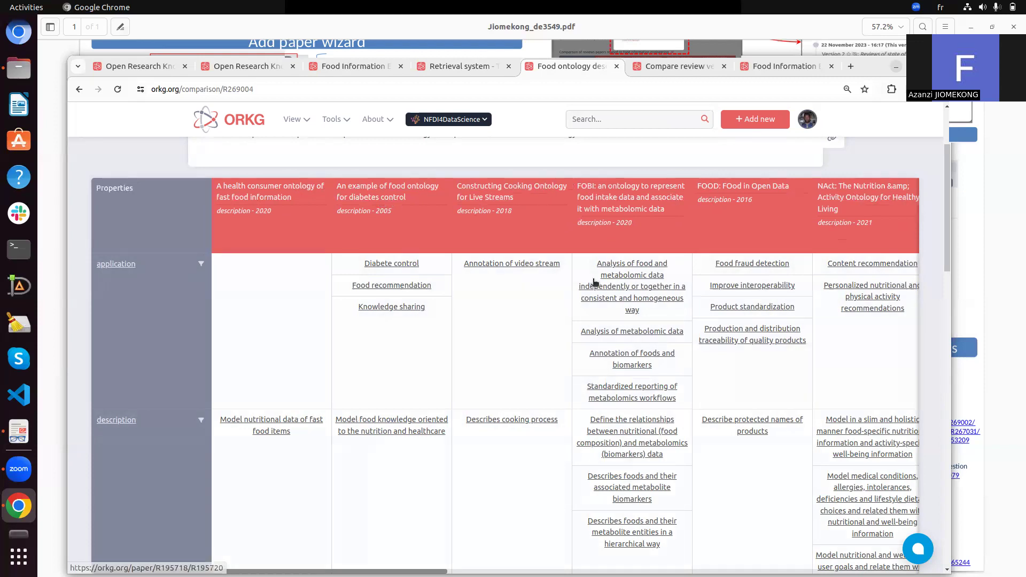
scroll(520, 303, "up", 3)
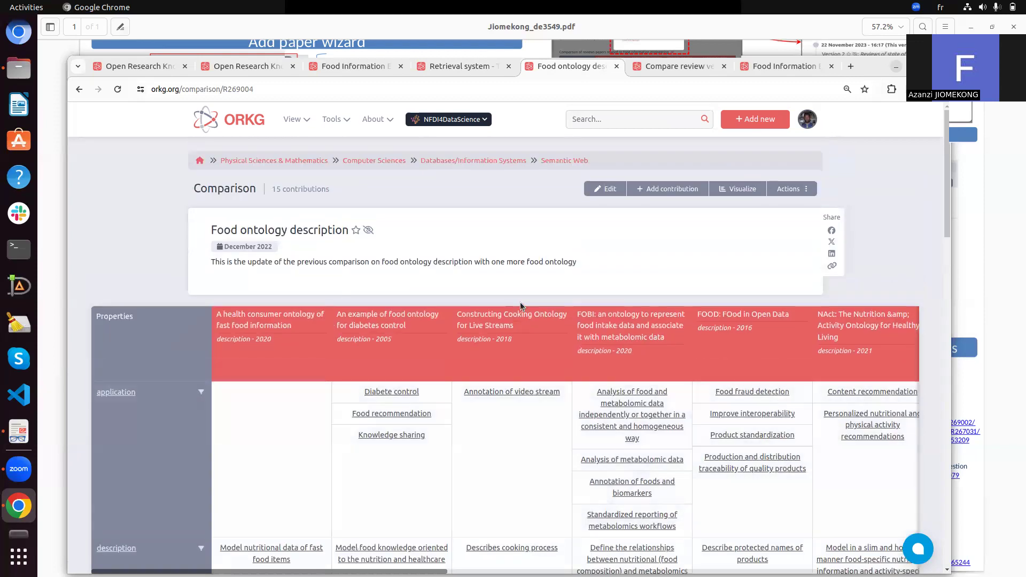
scroll(521, 303, "down", 15)
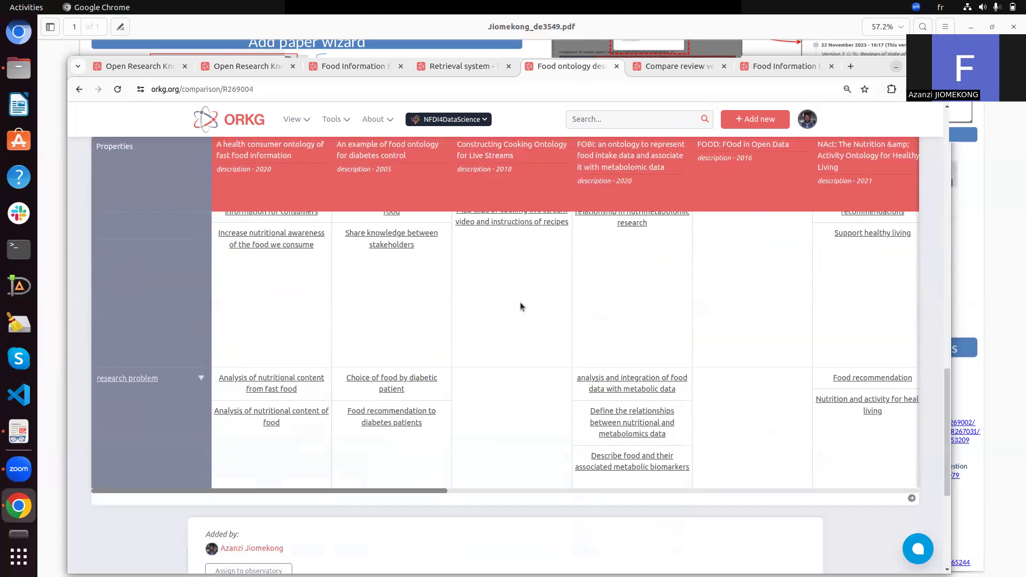
scroll(520, 303, "up", 15)
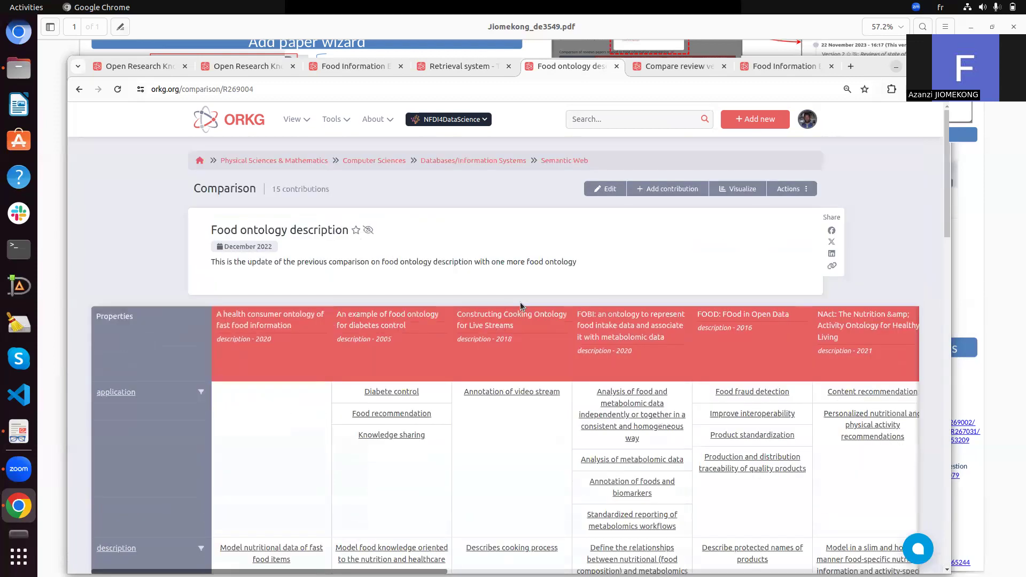
- Try to add a contribution to the published comparison, dismiss the notice, and look over the comparison's export and other available actions
left_click(673, 190)
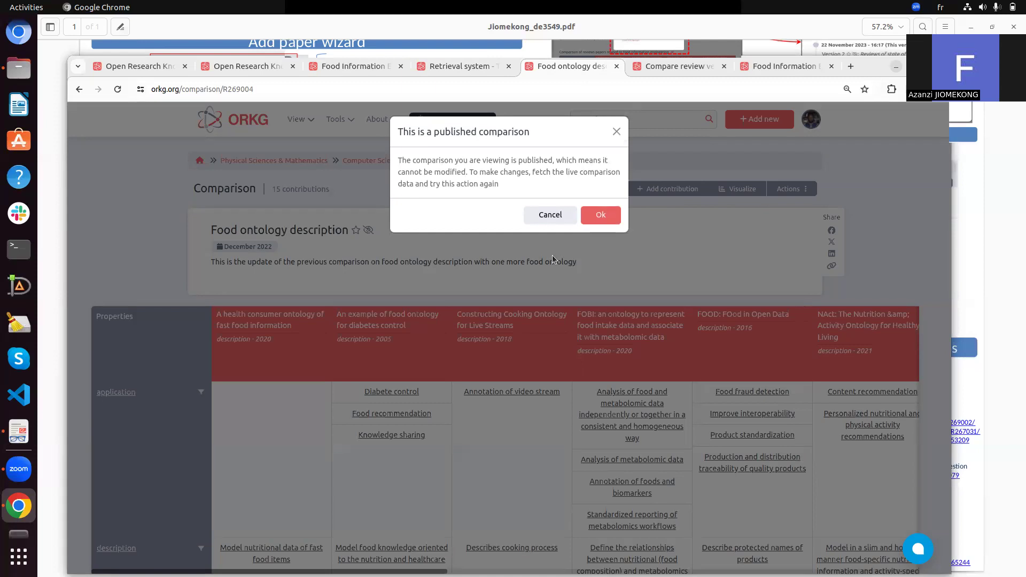
left_click(645, 270)
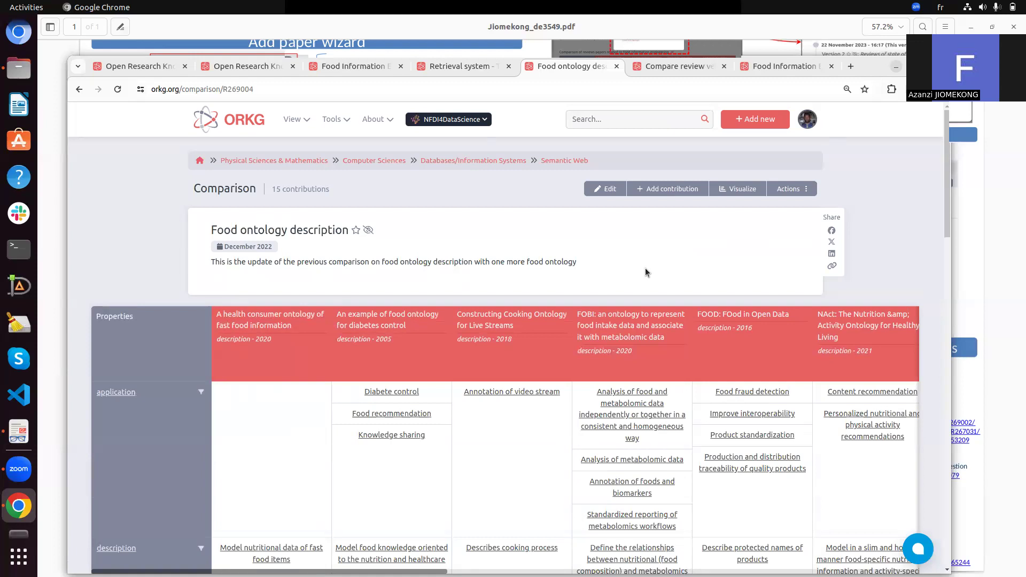
left_click(804, 189)
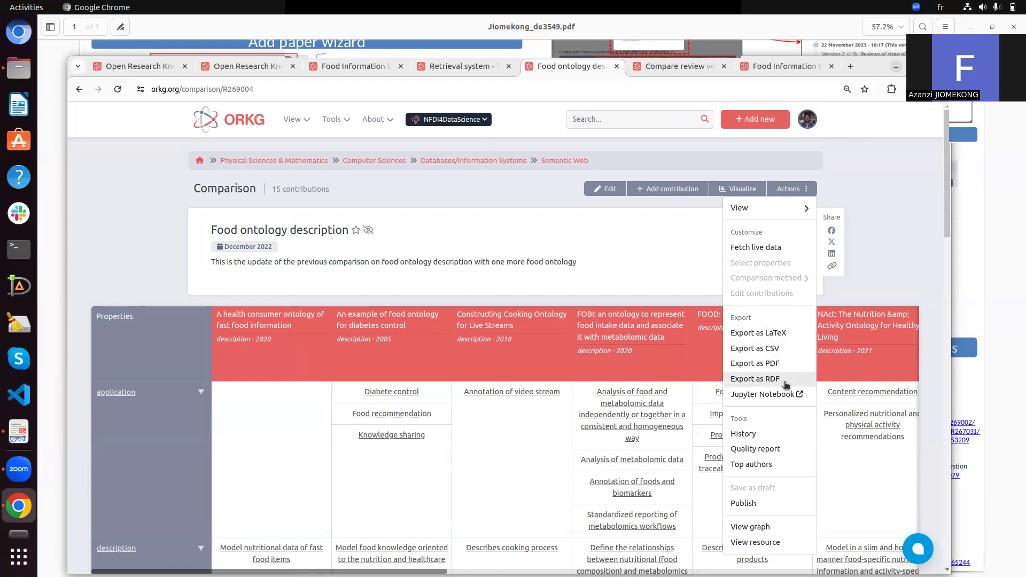
left_click(883, 258)
- Go to the page comparing review versions and try to load its address shortened to orkg.org/review/diff/R609854
left_click(670, 70)
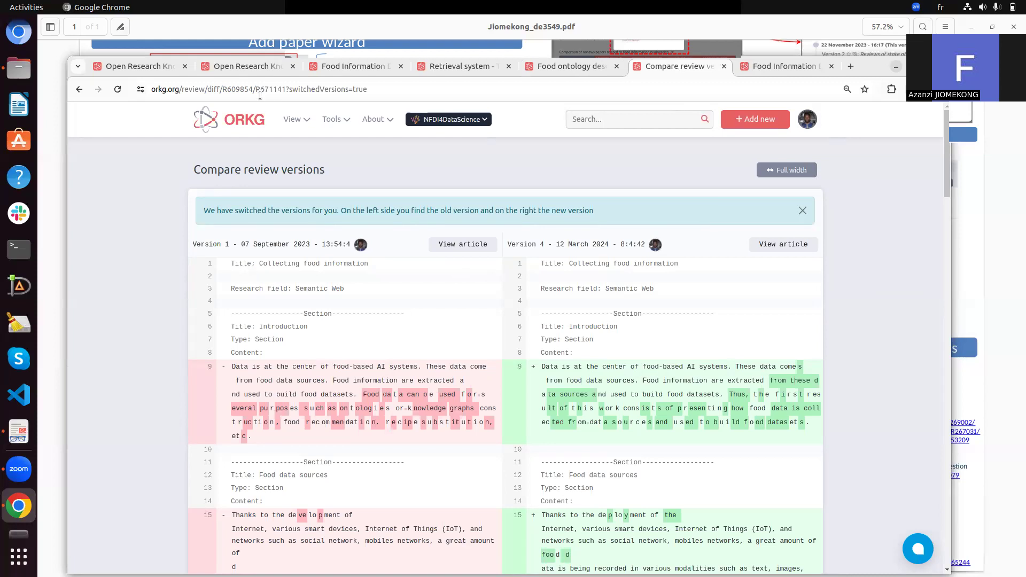
left_click_drag(260, 89, 483, 90)
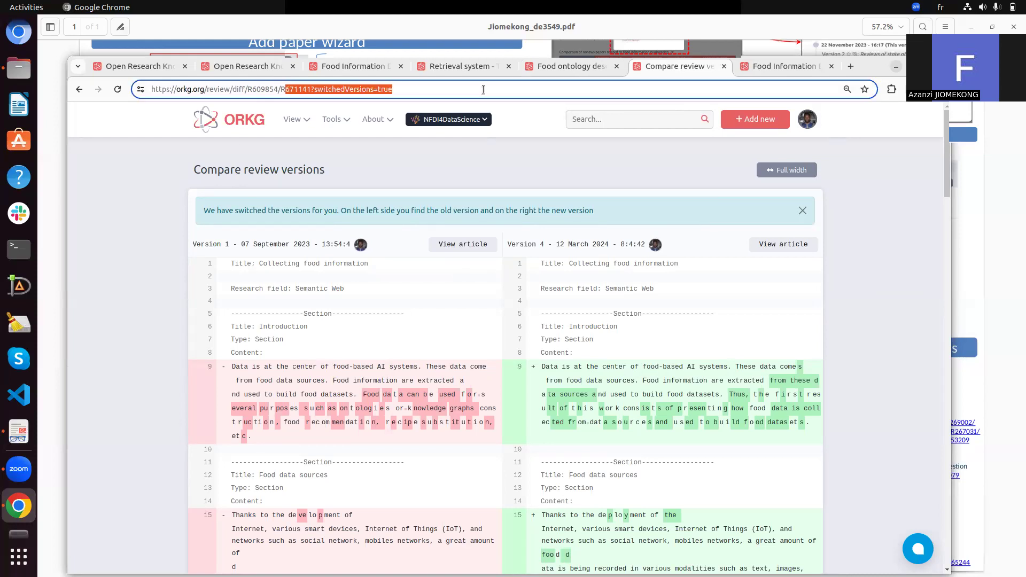
key("BackSpace")
key("BackSpace")
key("Return")
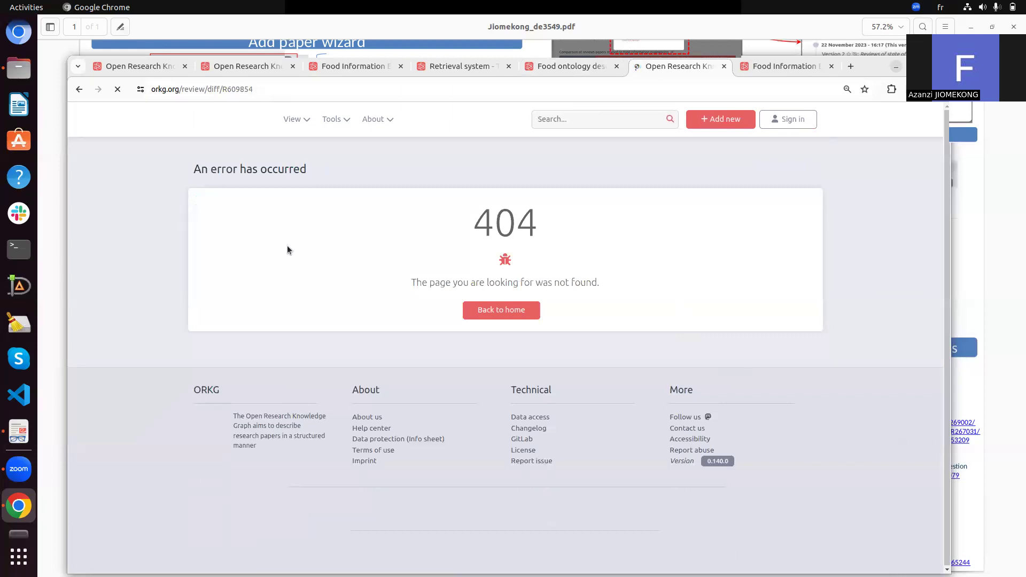
- Copy the Collecting food information review link from the PDF poster and load orkg.org/review/R652336 in Chrome in place of the current address
left_click(19, 431)
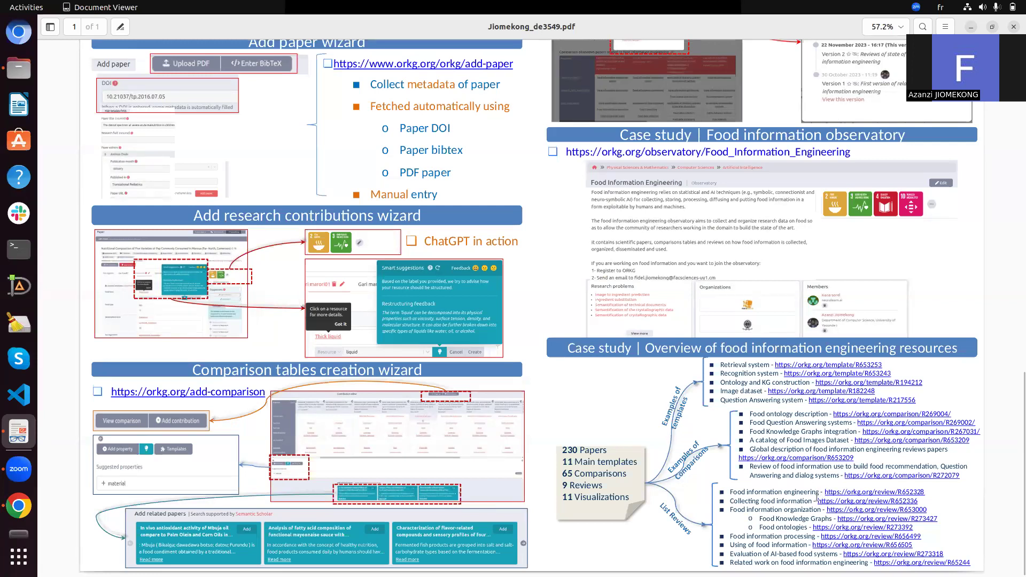
left_click_drag(817, 499, 918, 500)
key("ctrl+c")
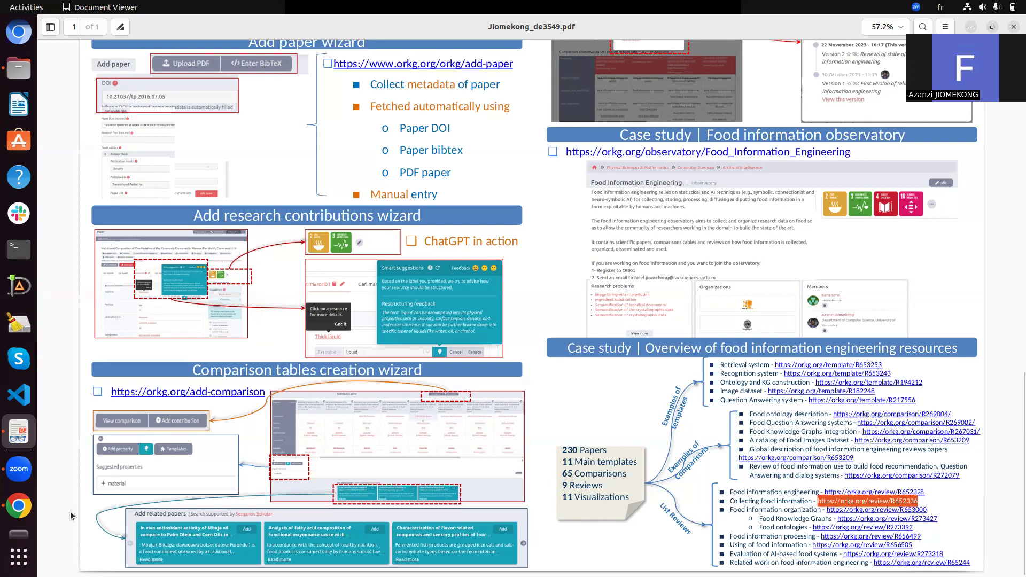
left_click(22, 516)
left_click(268, 96)
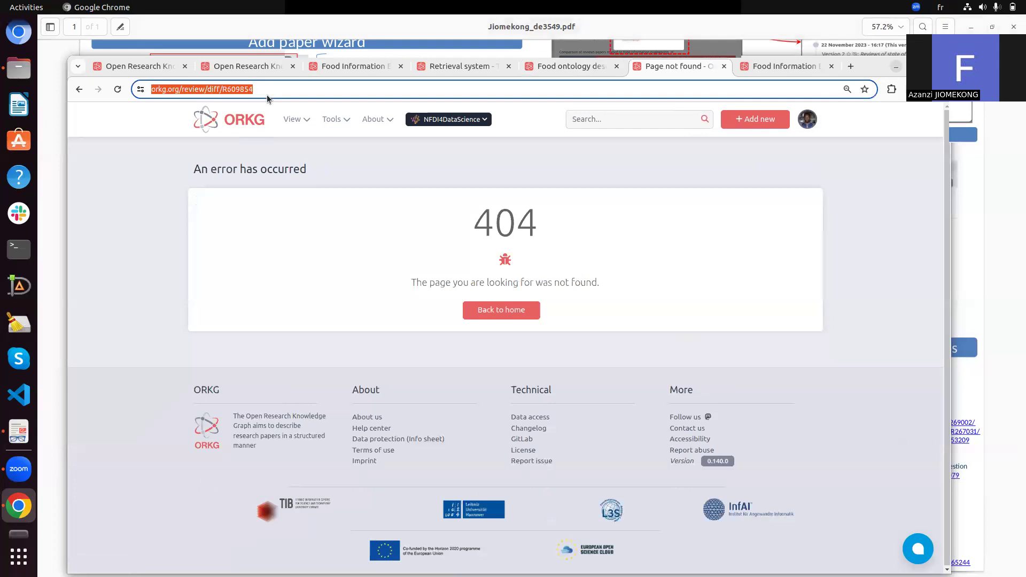
key("ctrl+v")
key("Return")
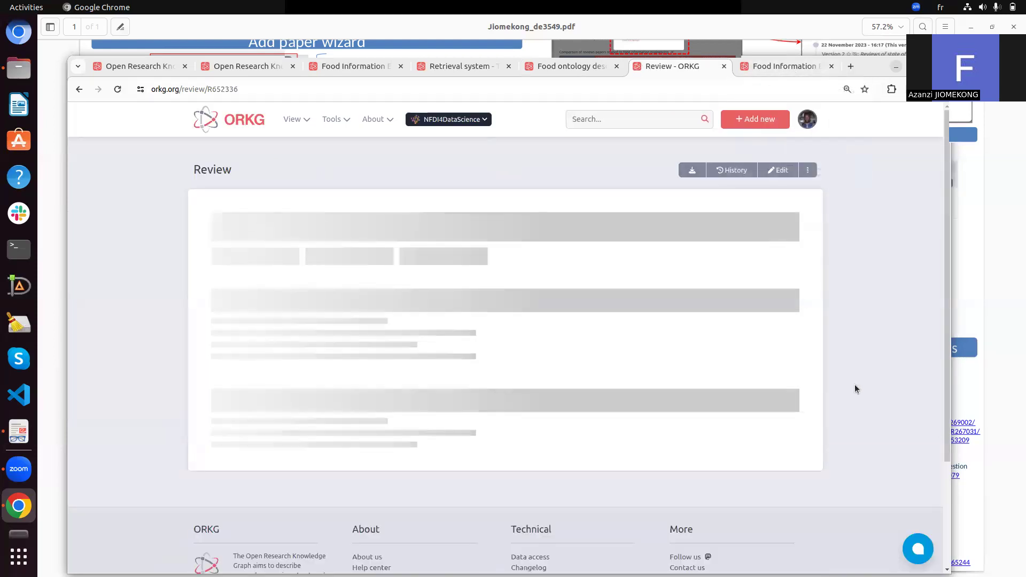
- Look over the Collecting food information review, highlight the Food data sources heading, and view the table of data sources for food ontologies construction
scroll(855, 389, "down", 15)
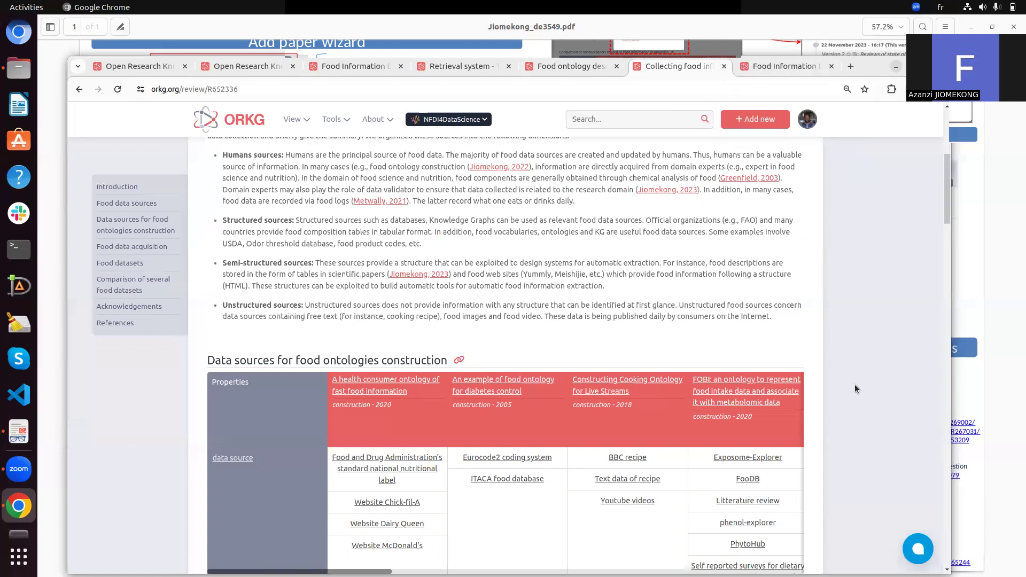
scroll(855, 389, "up", 15)
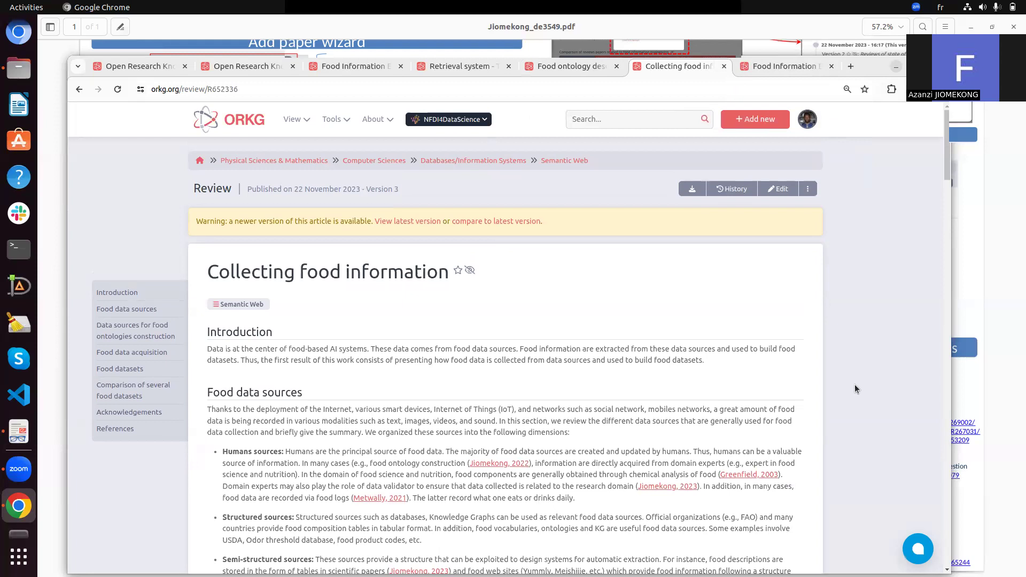
scroll(855, 388, "down", 2)
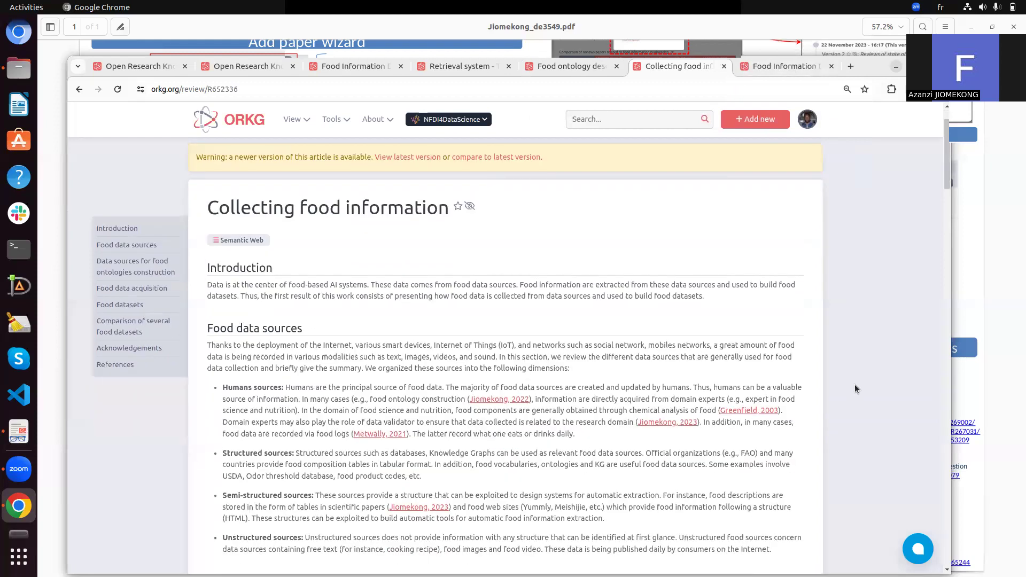
scroll(854, 388, "down", 4)
triple_click(225, 201)
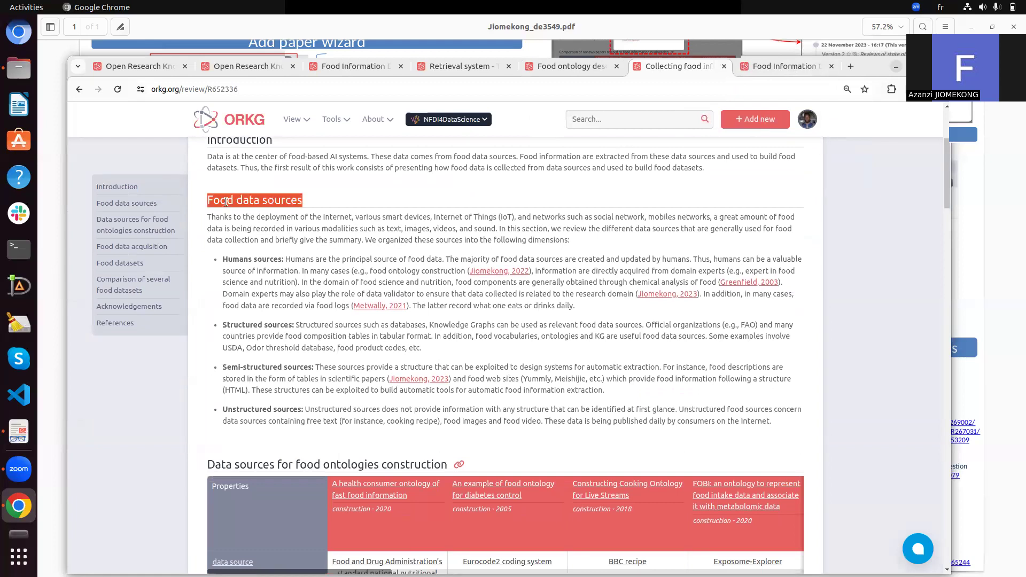
scroll(825, 351, "down", 6)
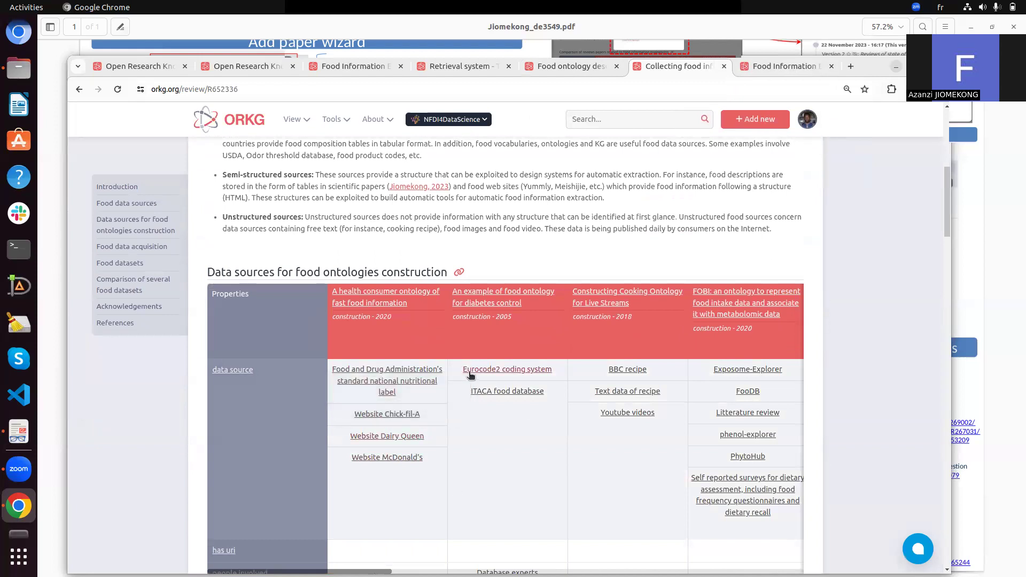
mouse_move(469, 378)
- Highlight the Food data acquisition heading and read on through Food datasets to the Comparison of several food datasets table
scroll(469, 378, "down", 10)
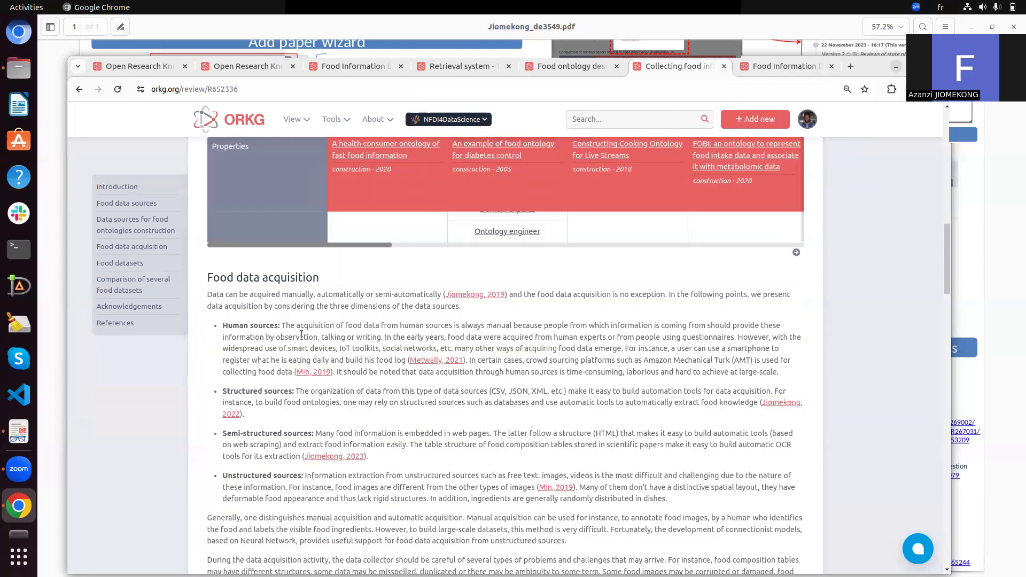
triple_click(245, 281)
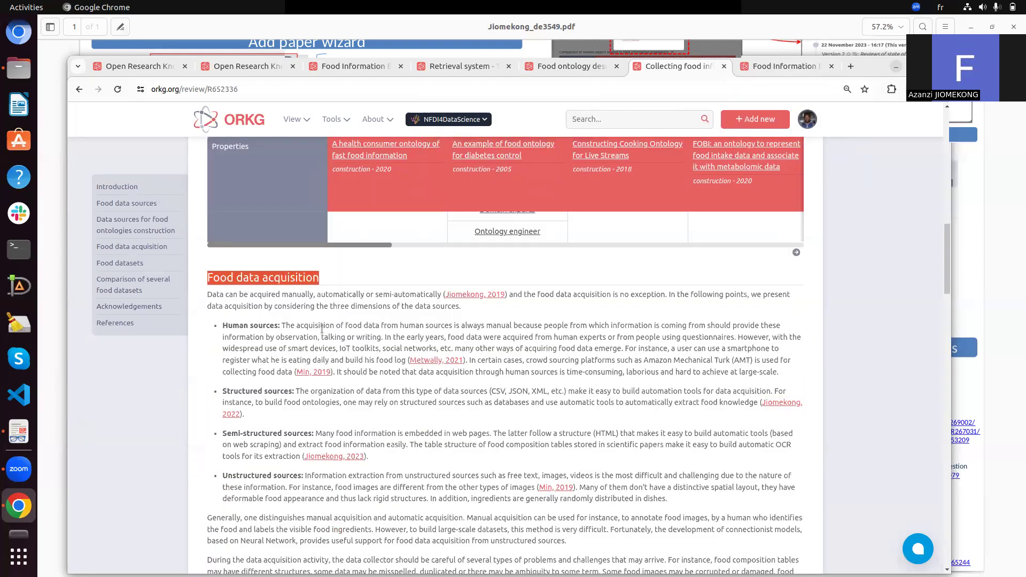
scroll(496, 370, "down", 5)
scroll(496, 370, "down", 3)
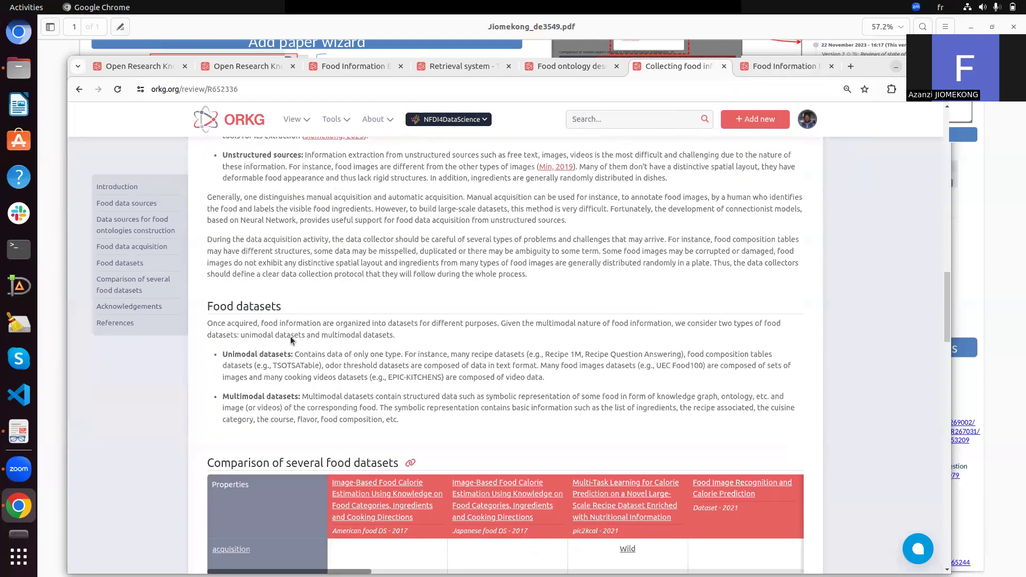
scroll(423, 353, "down", 5)
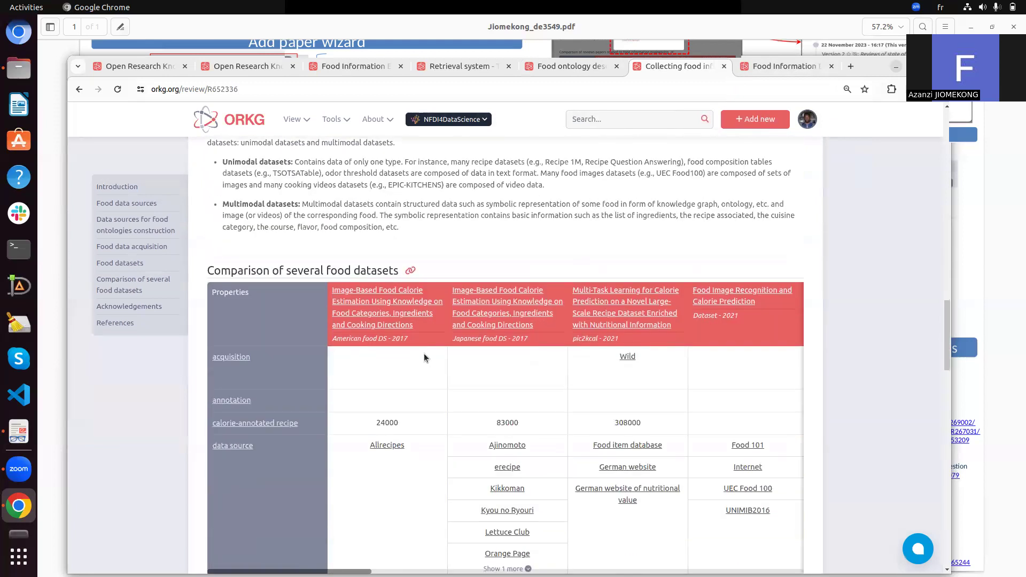
- Open Version 1 of the Collecting food information review from its publish history and look over its sections
scroll(492, 473, "down", 10)
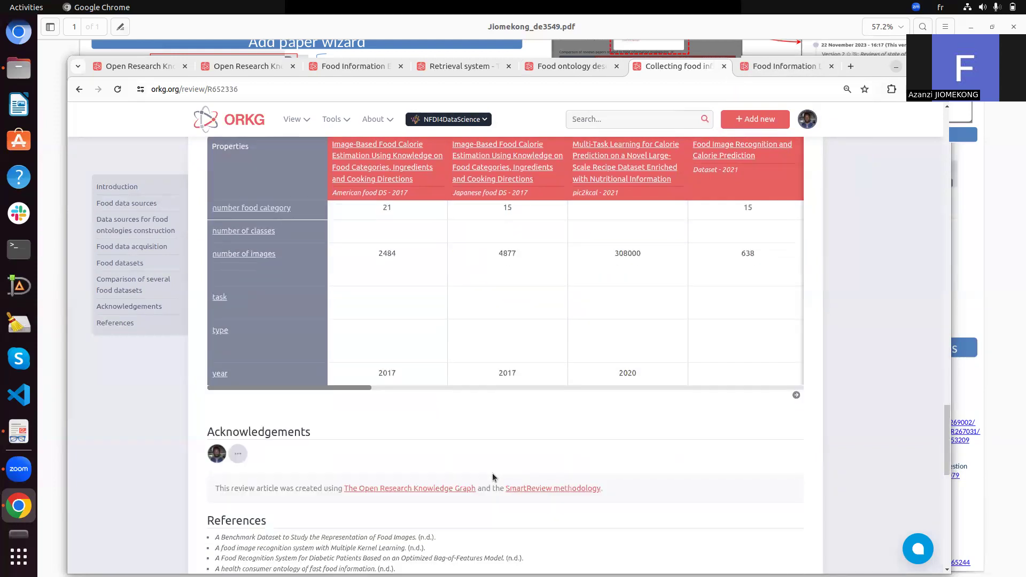
scroll(492, 473, "up", 20)
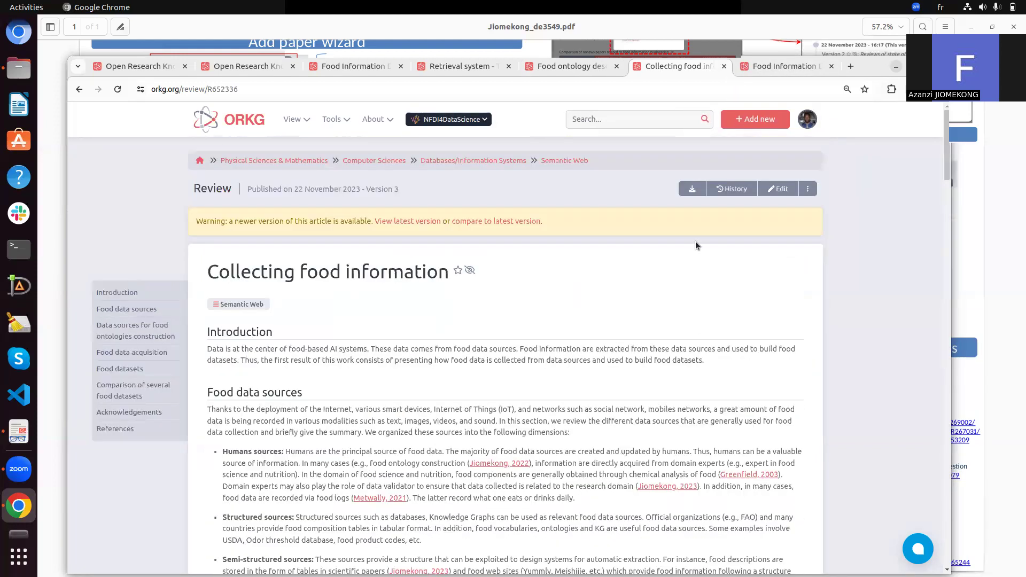
left_click(723, 191)
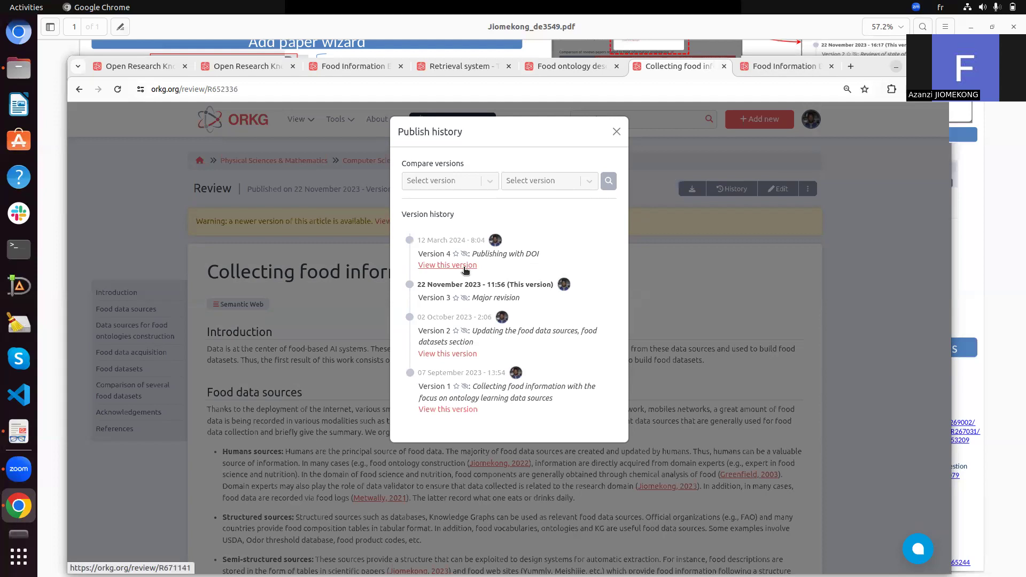
left_click(458, 410)
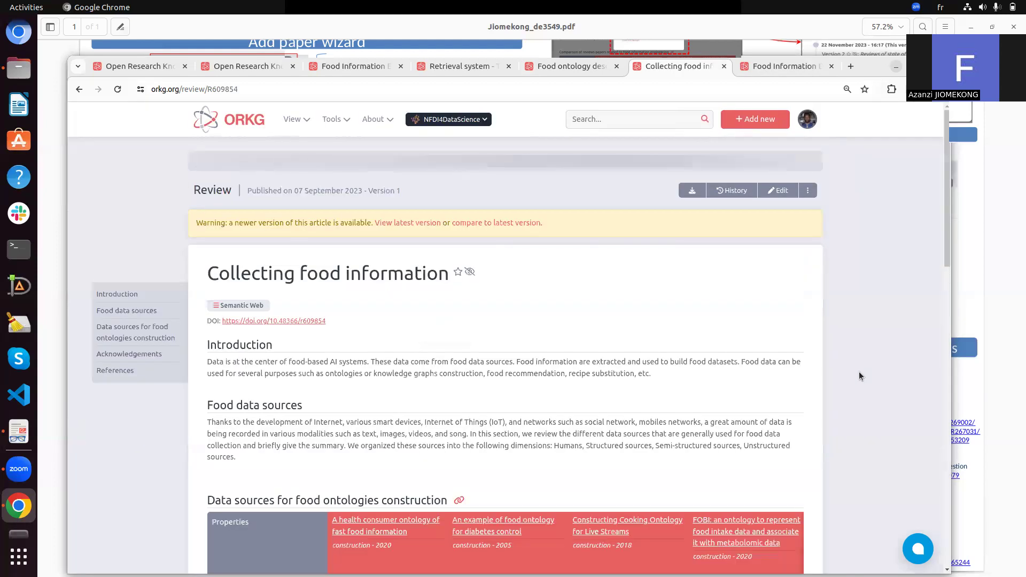
scroll(853, 380, "down", 3)
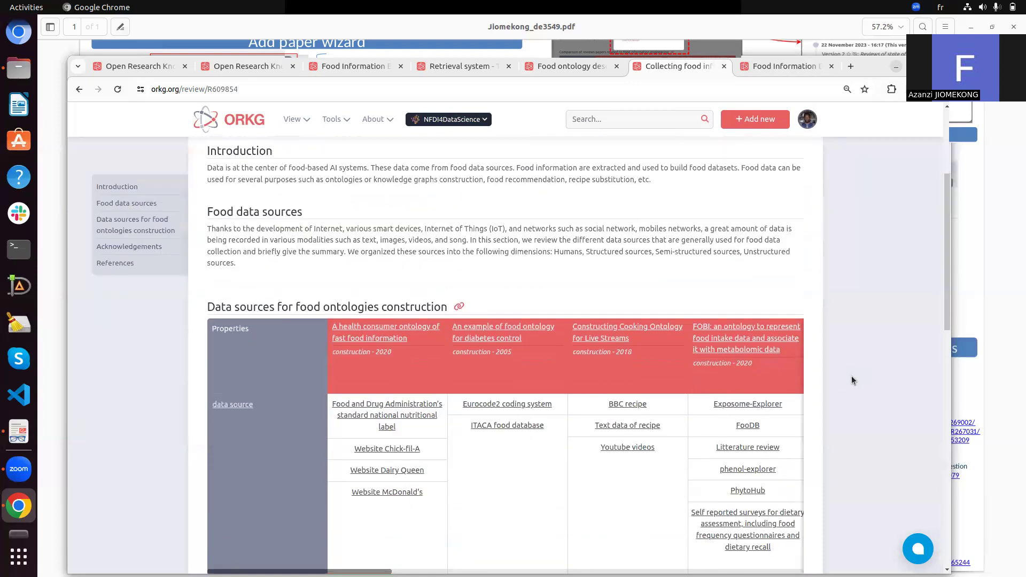
scroll(852, 380, "down", 10)
scroll(852, 380, "up", 15)
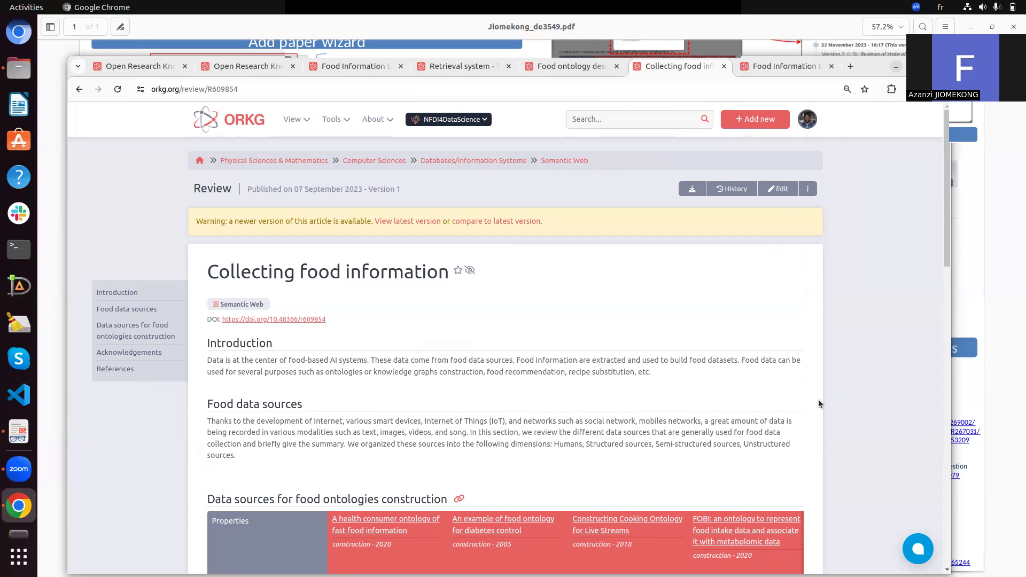
- Compare Version 4 with Version 1 of the review from its publish history
left_click(734, 189)
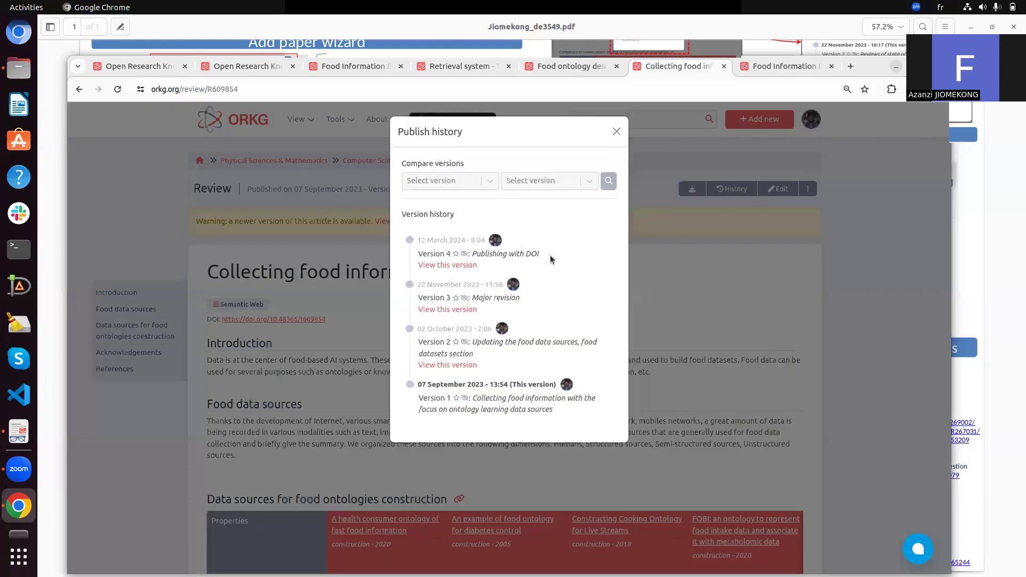
left_click(487, 184)
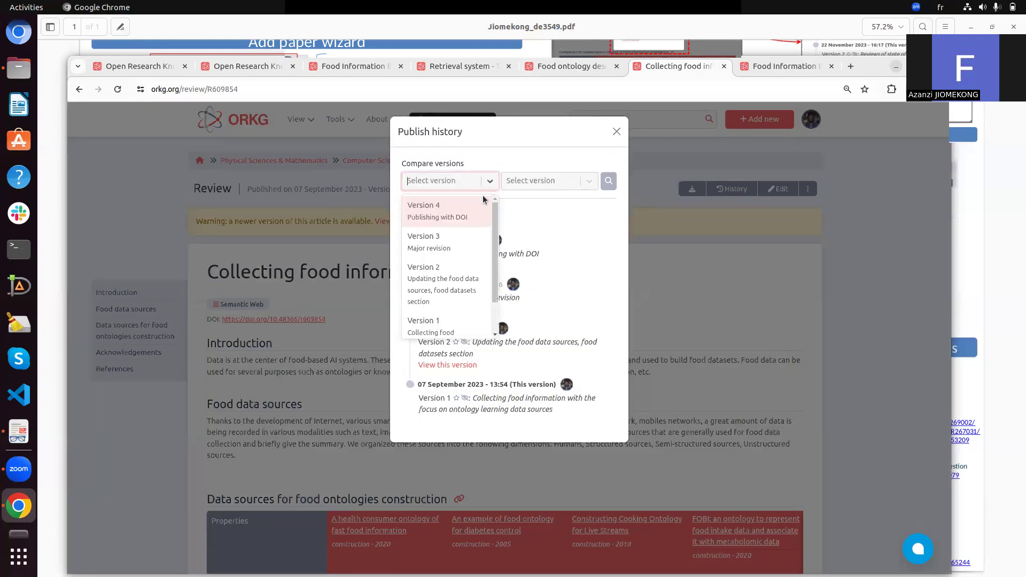
left_click(468, 220)
left_click(588, 182)
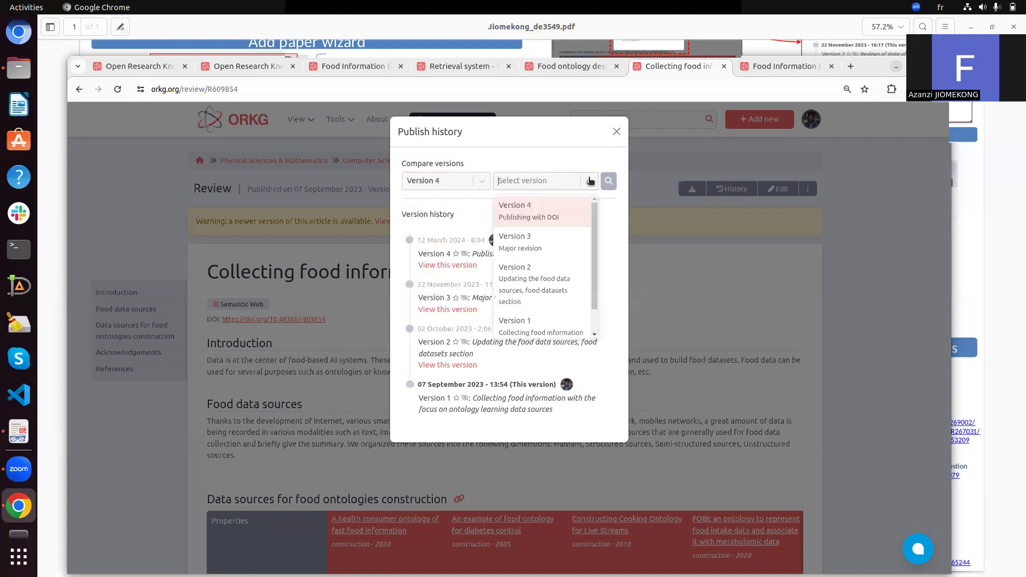
left_click(543, 321)
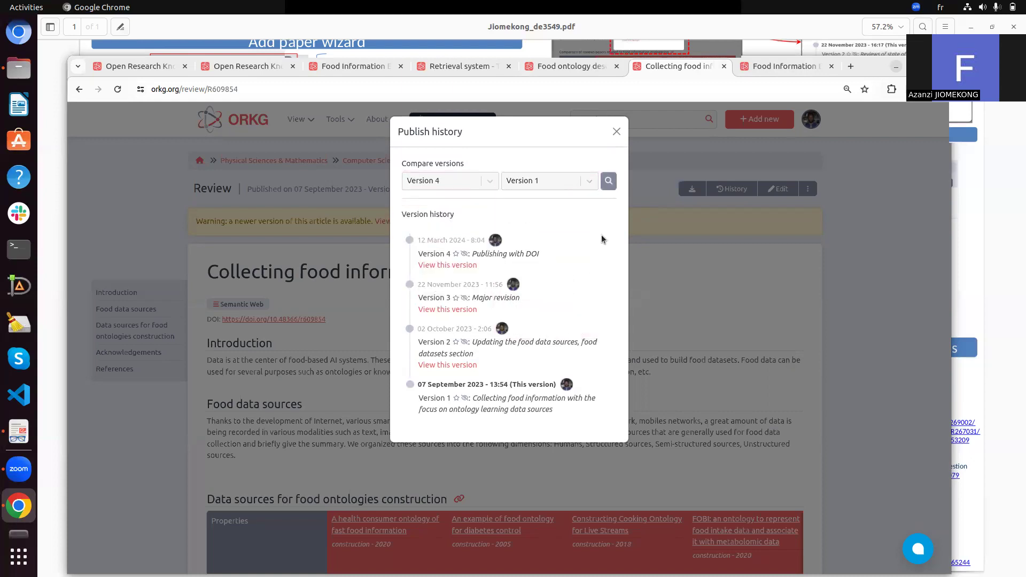
left_click(609, 182)
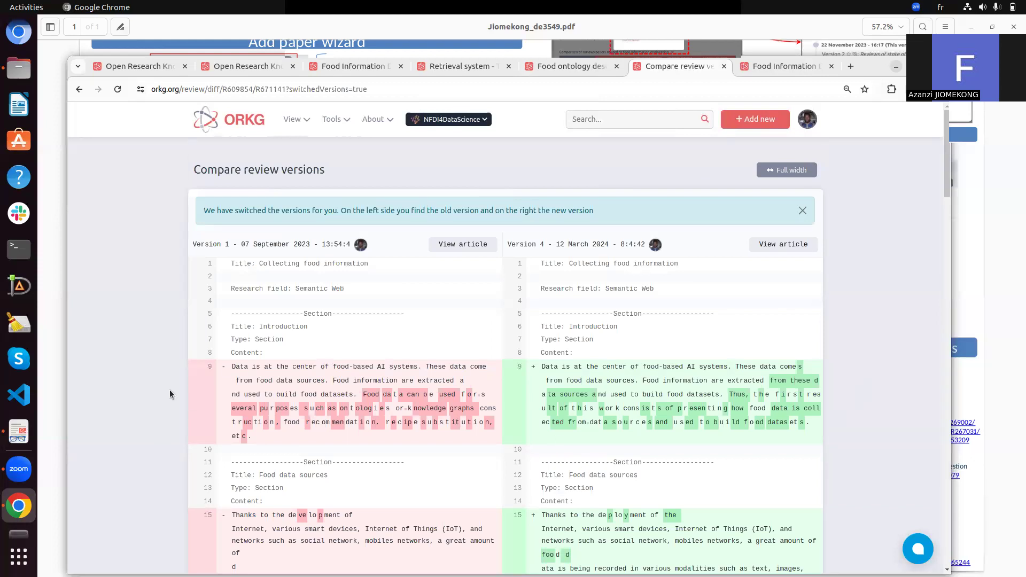
- Examine the text differences between Version 1 and Version 4, from the Introduction through the Food data acquisition section
scroll(906, 385, "down", 5)
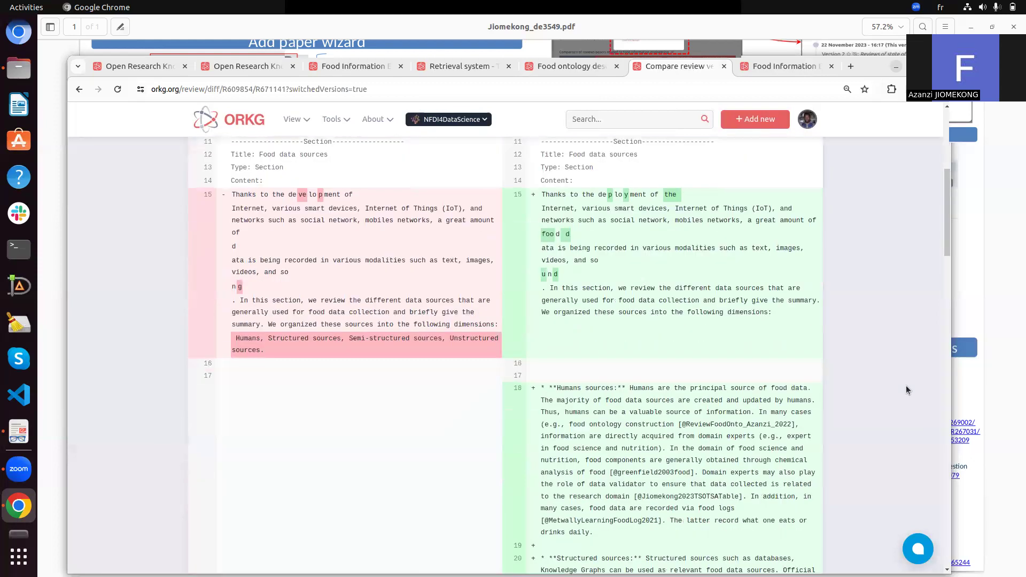
scroll(906, 386, "up", 5)
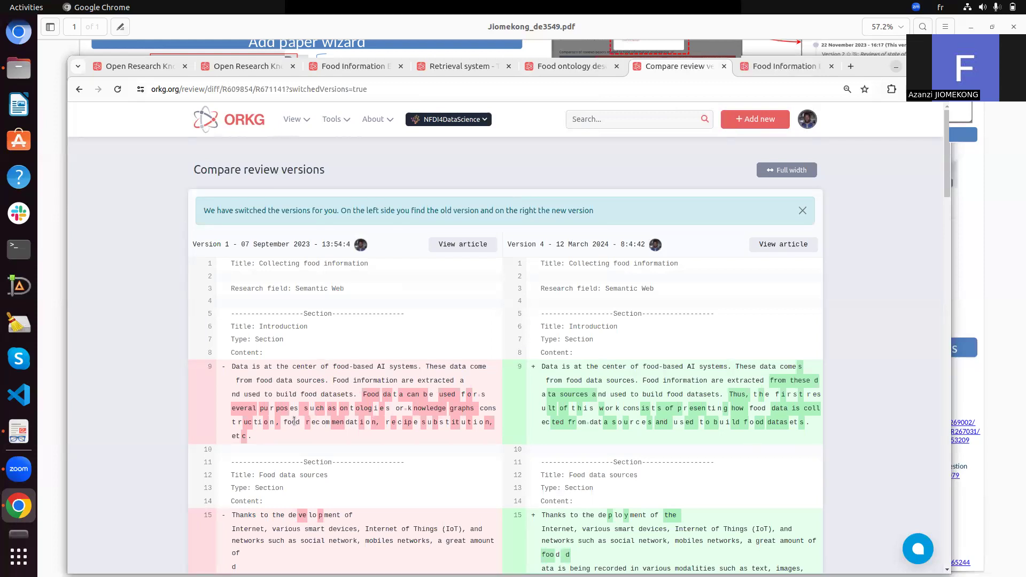
scroll(485, 415, "down", 8)
scroll(532, 403, "up", 8)
scroll(531, 404, "down", 10)
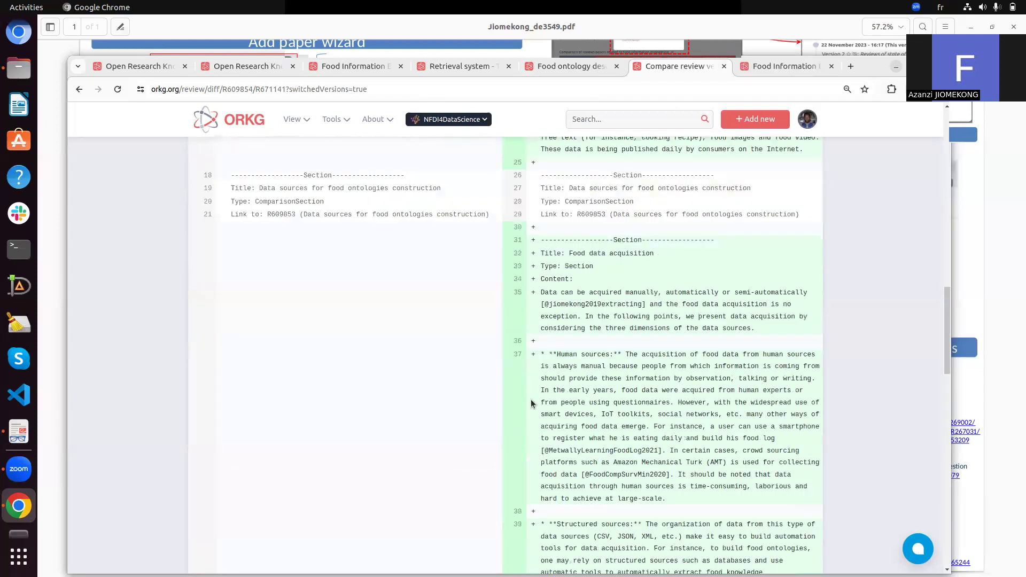
scroll(532, 403, "down", 6)
scroll(532, 404, "up", 15)
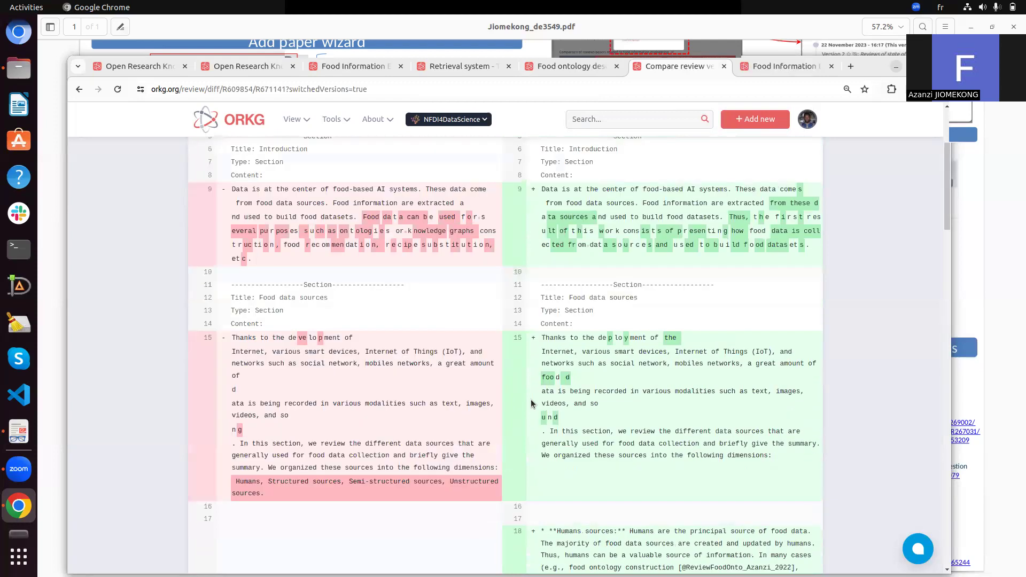
scroll(531, 399, "up", 3)
- Revisit the Food Information Engineering observatory and the ORKG home page, and open a new browser tab
left_click(771, 69)
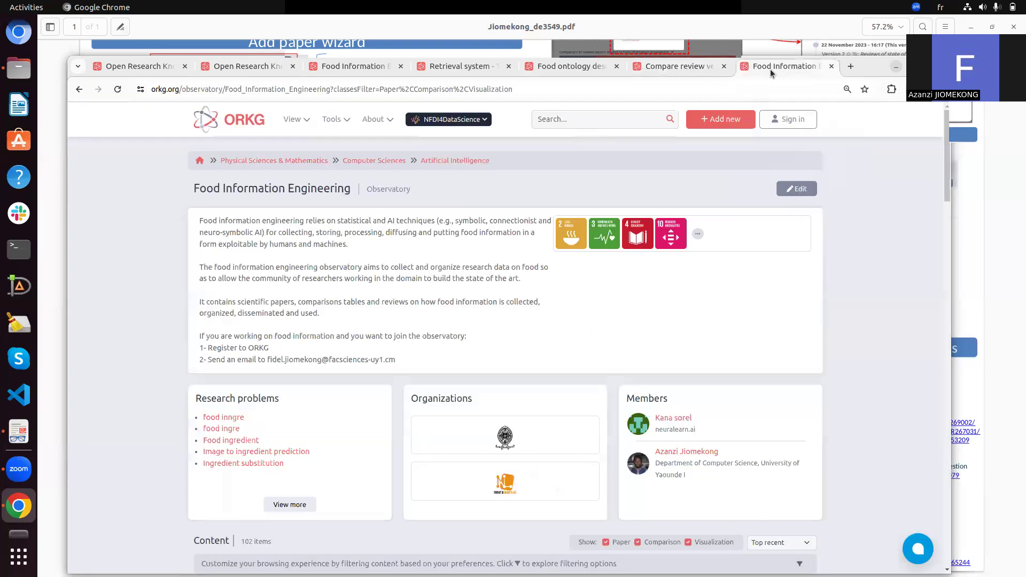
left_click(144, 72)
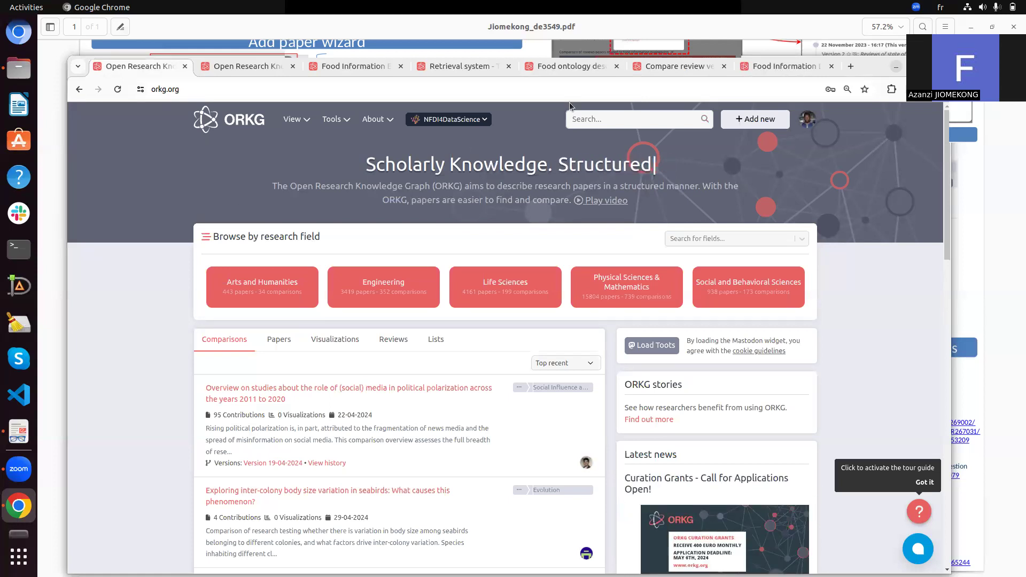
left_click(852, 66)
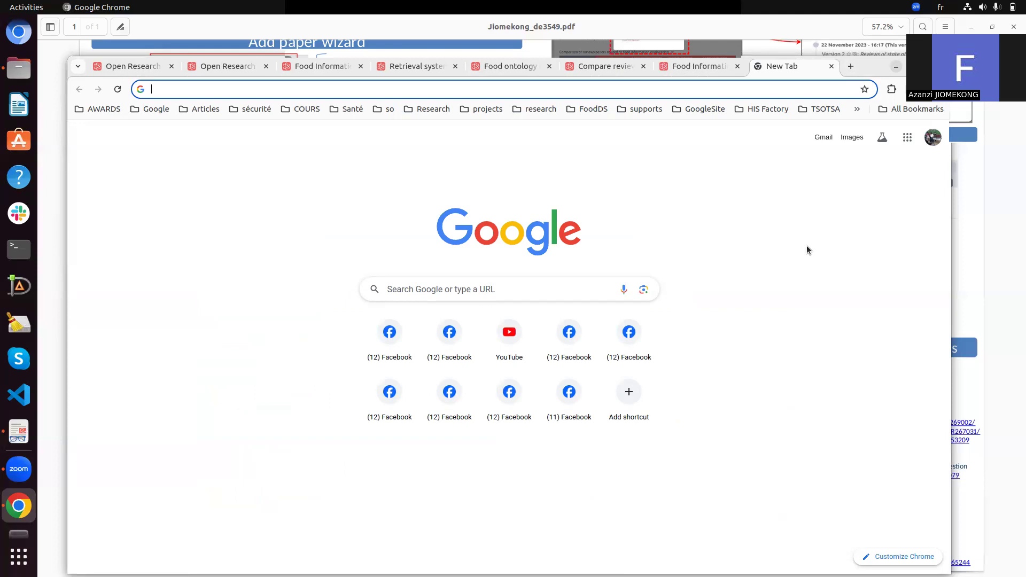
type("seman")
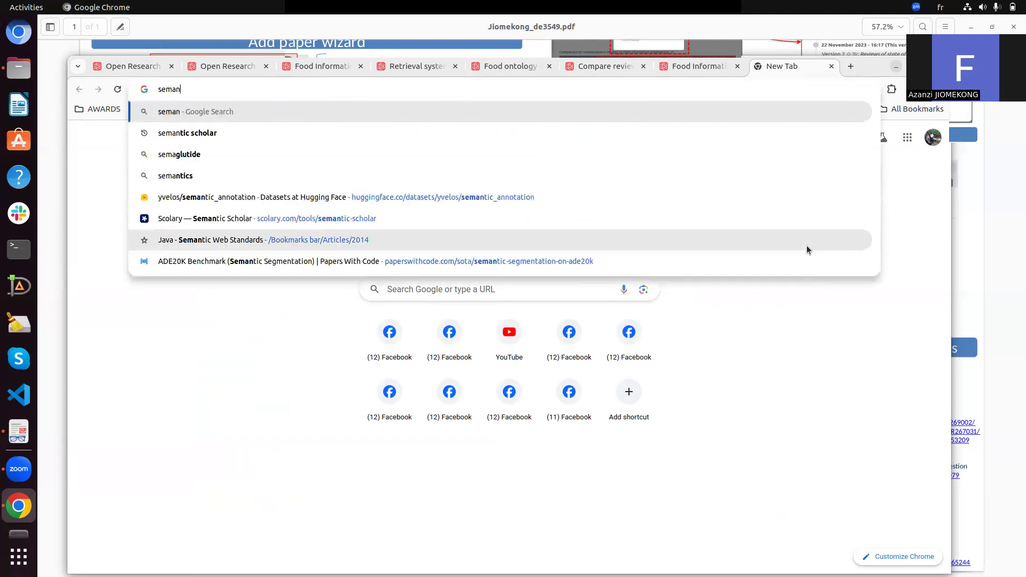
type("tic")
key("Down")
key("Down")
key("Down")
key("Down")
key("Down")
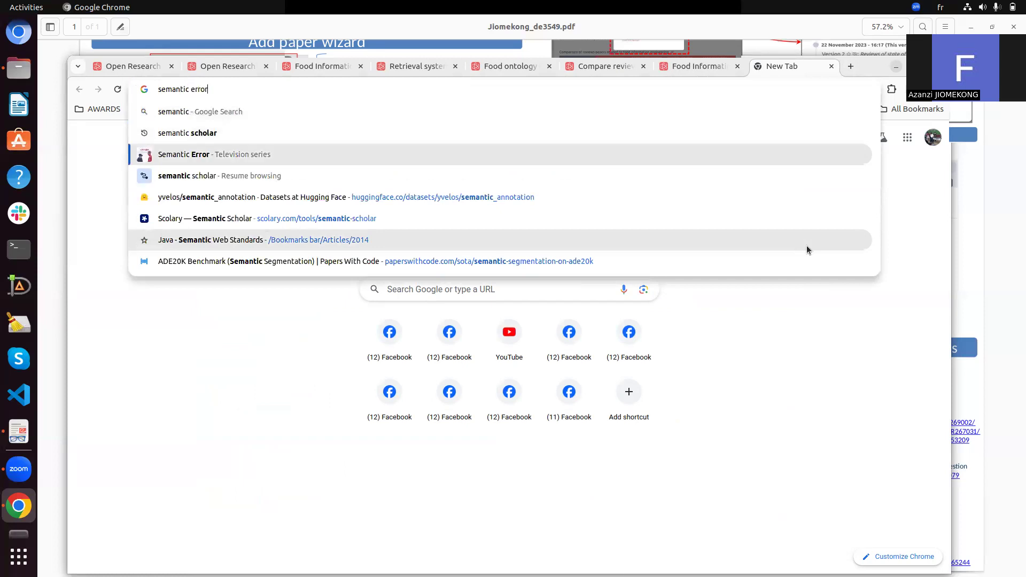
key("Return")
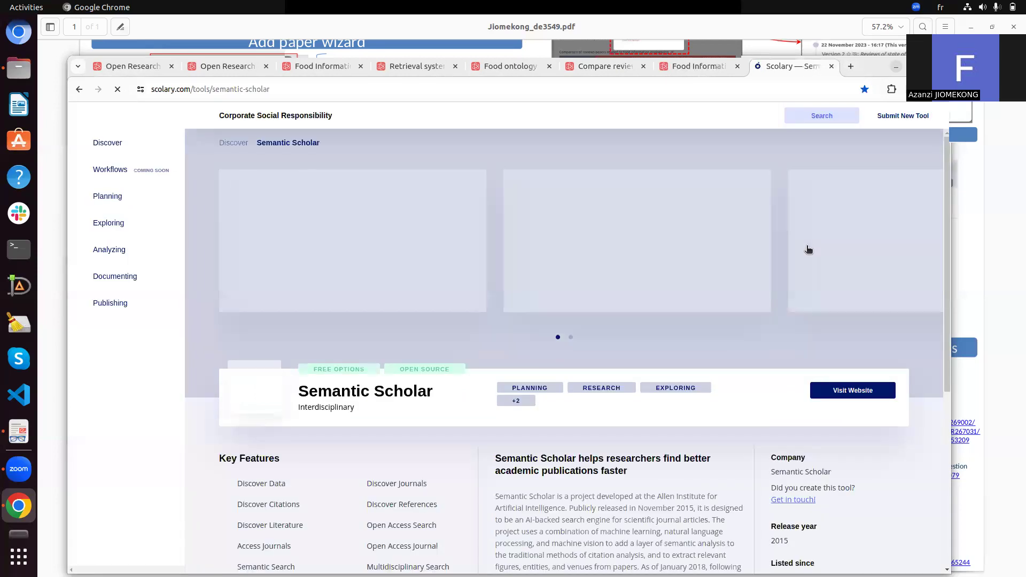
- Search Google for semantic scholar and open the Semantic Scholar website from the results
left_click(175, 91)
type("sema")
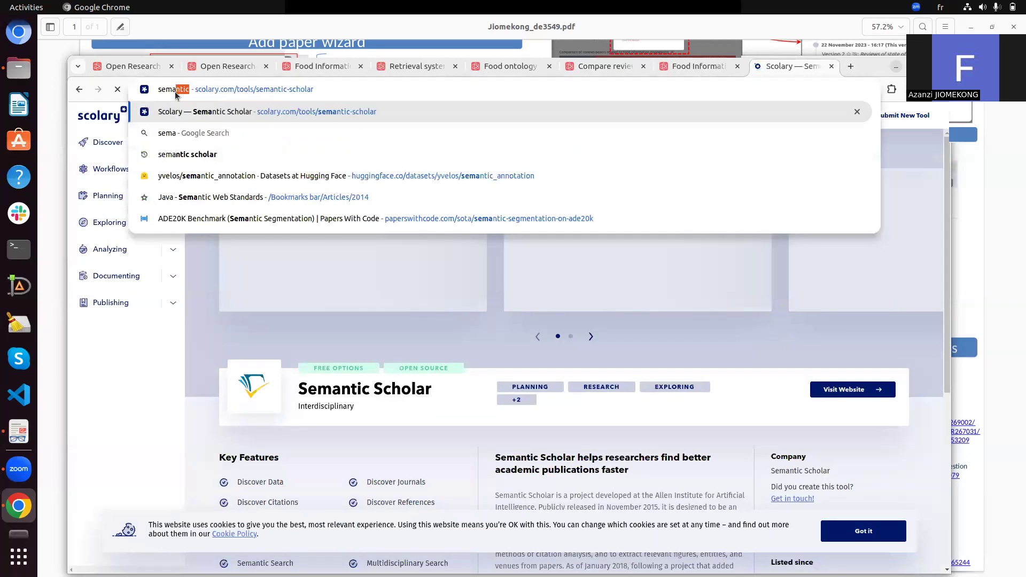
type("ntic scho")
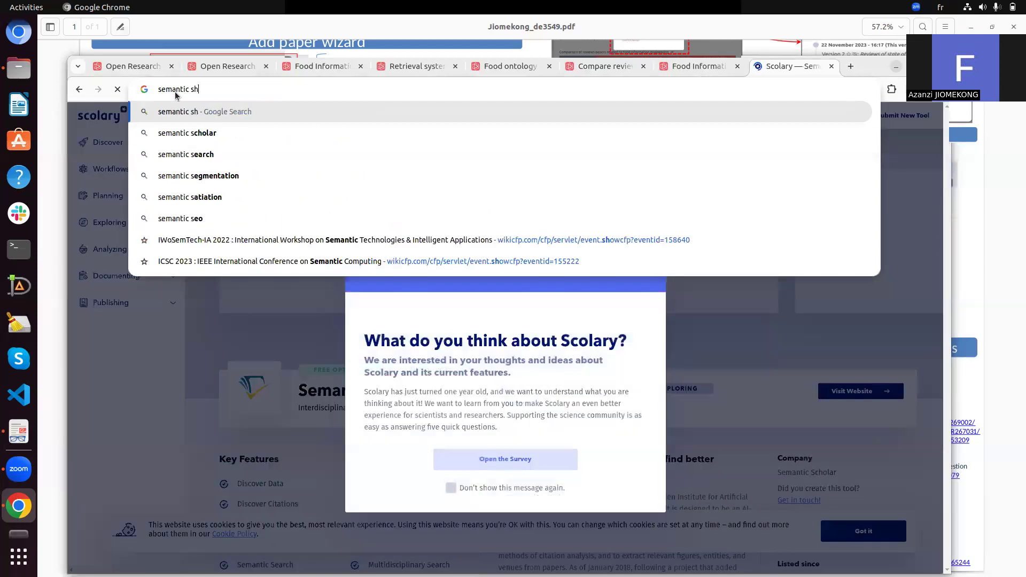
key("Return")
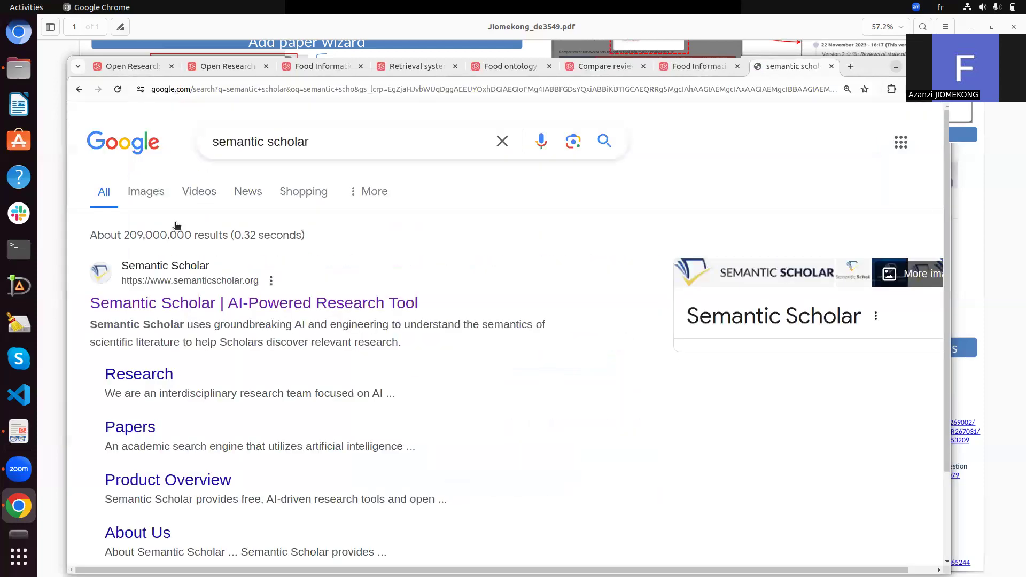
left_click(167, 302)
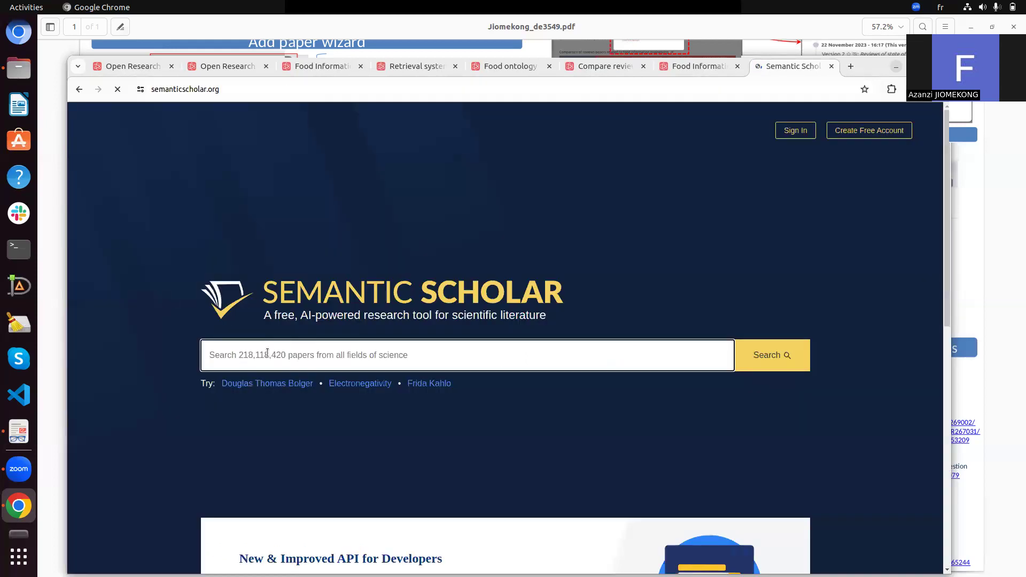
left_click(268, 354)
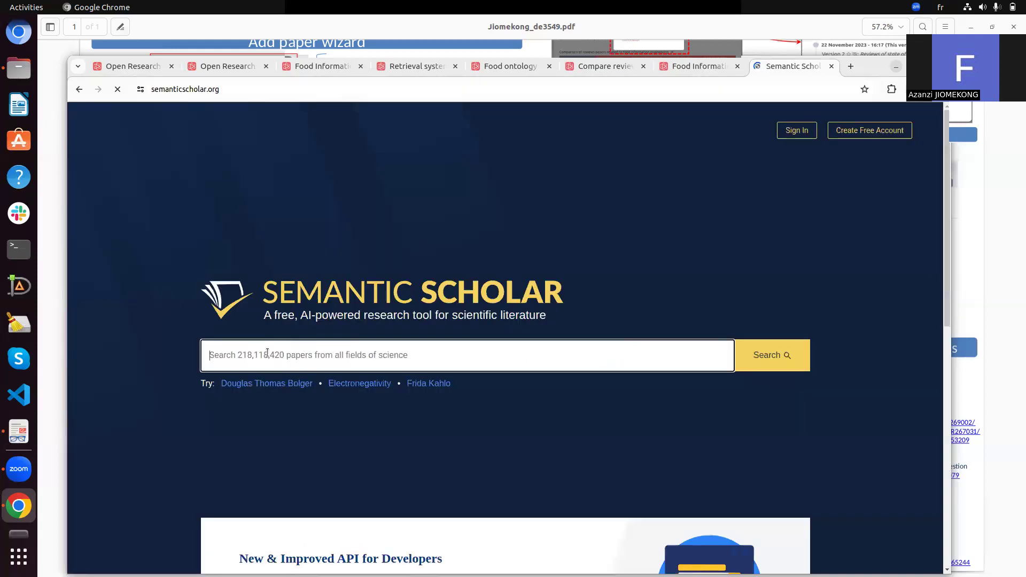
type("Recipes")
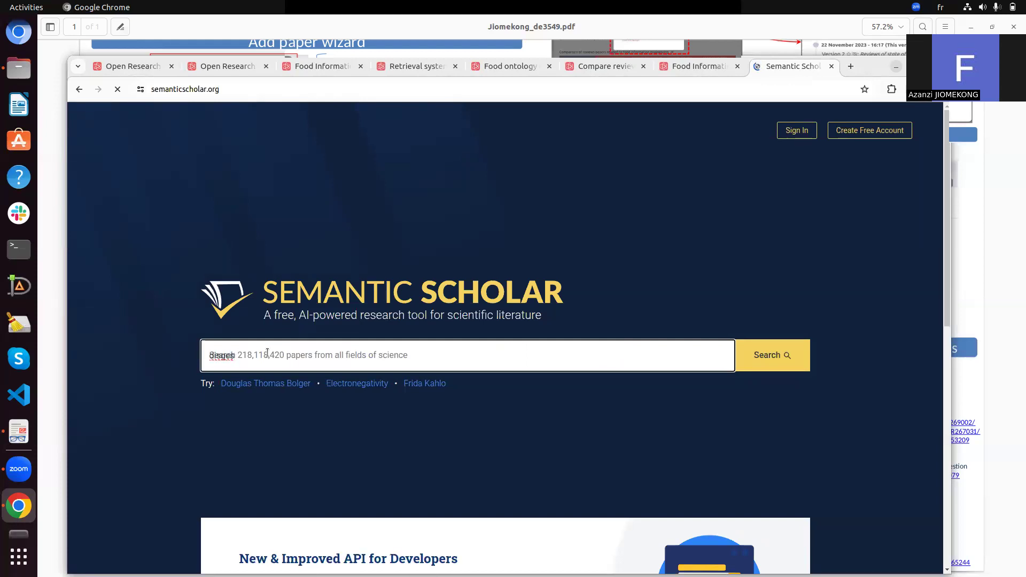
type(" cameroon")
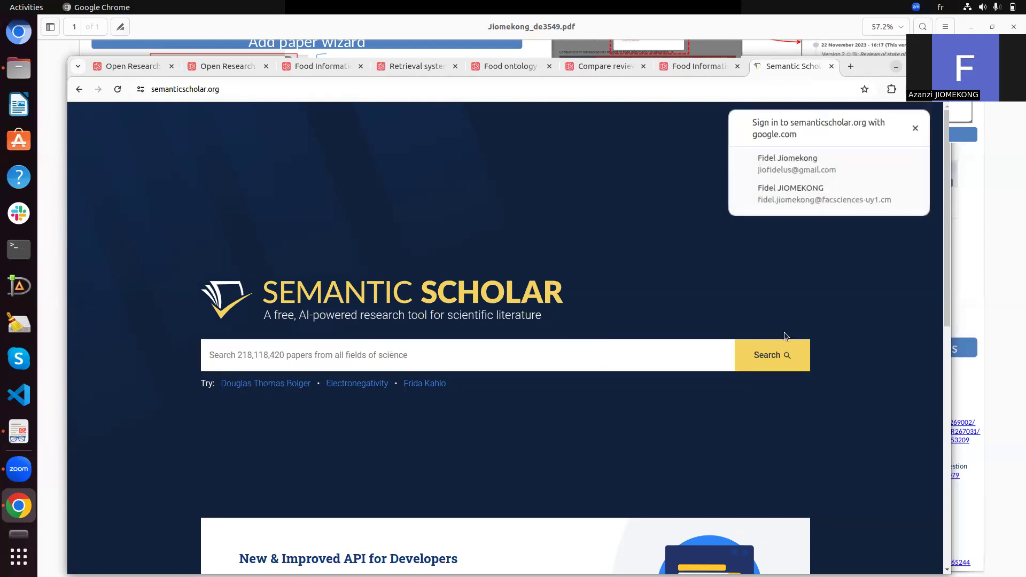
- Dismiss the Google sign-in prompt and search Semantic Scholar for dishes cameroon
left_click(916, 128)
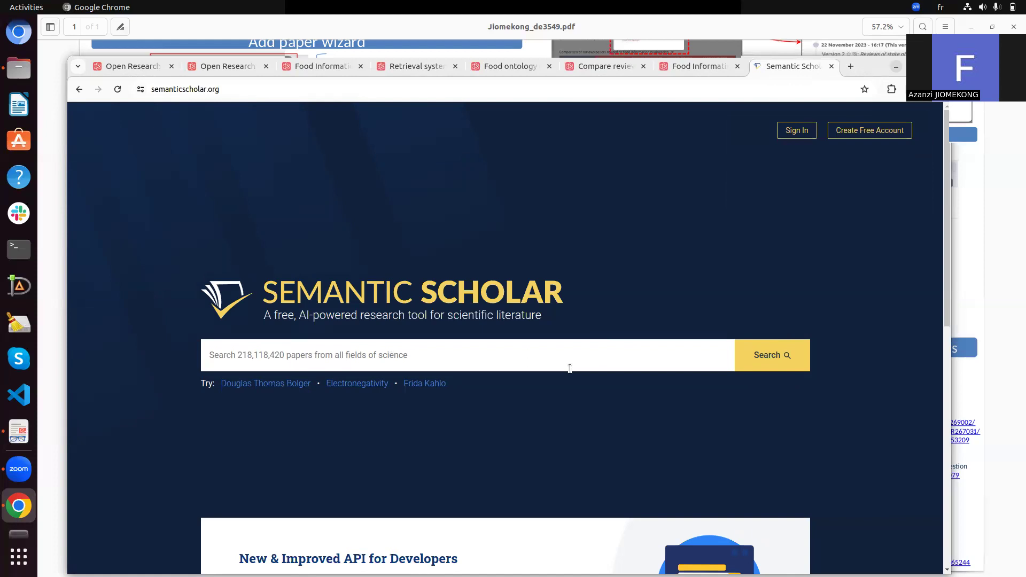
left_click(446, 351)
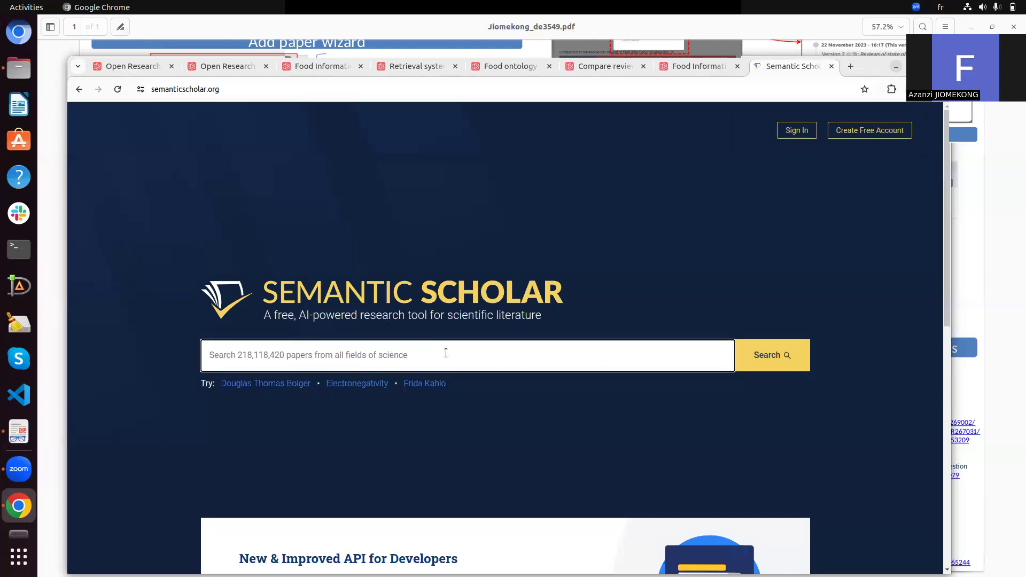
type("dises")
key("BackSpace")
key("BackSpace")
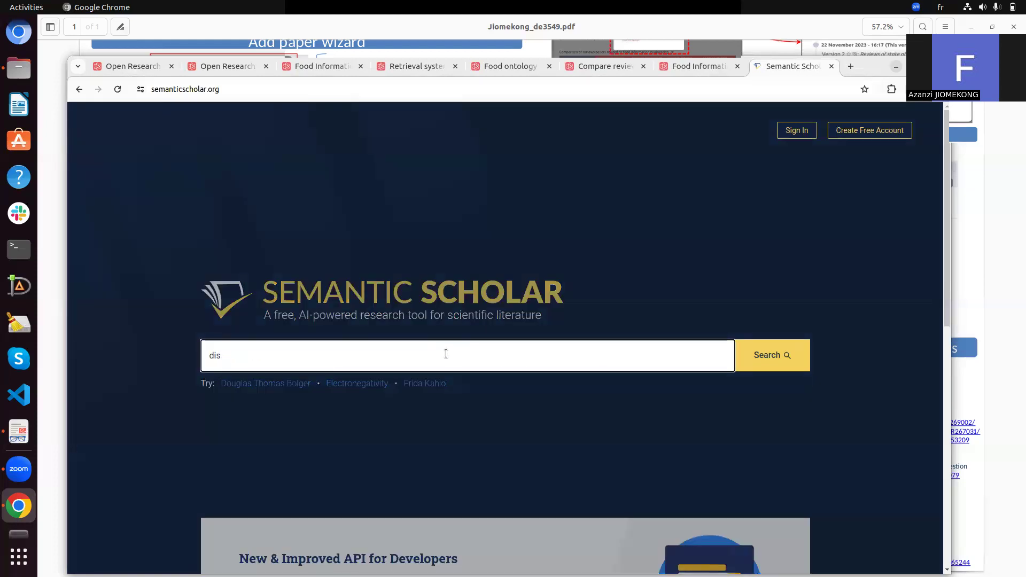
type("hes")
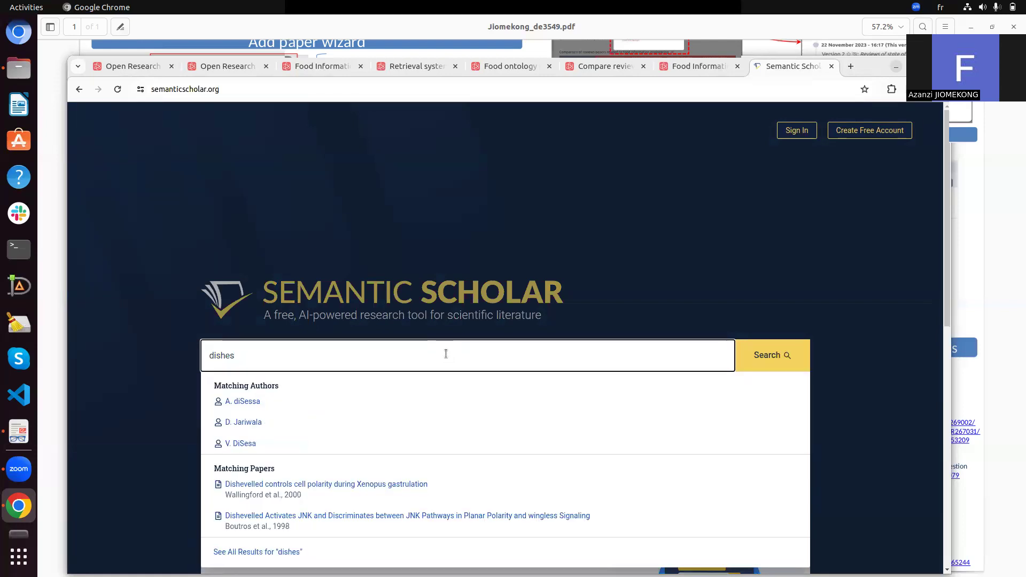
type("cameroon")
key("Return")
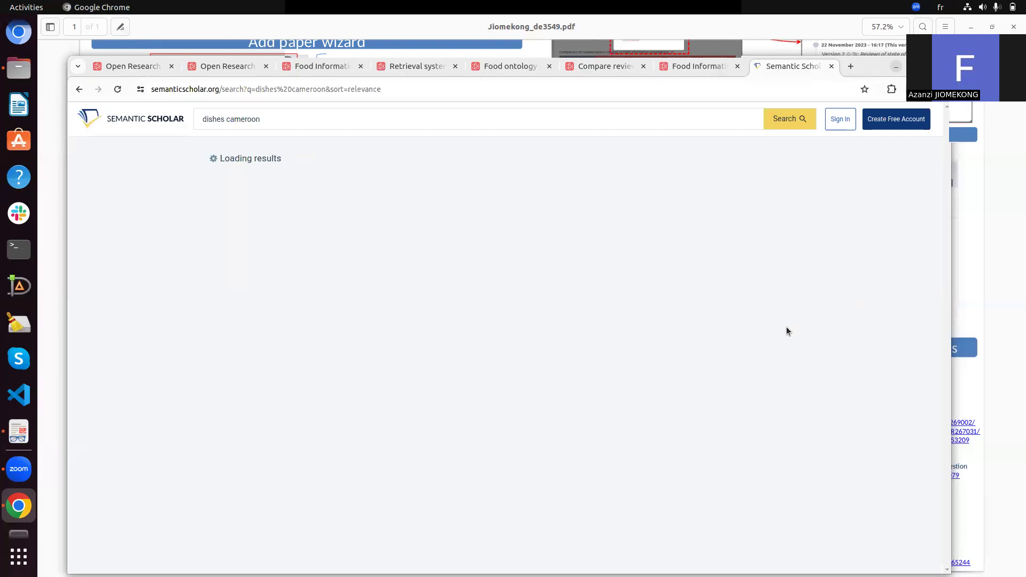
- Open the paper on traditional African nightshade dishes from the results in a new tab and copy its DOI link
scroll(787, 327, "up", 2)
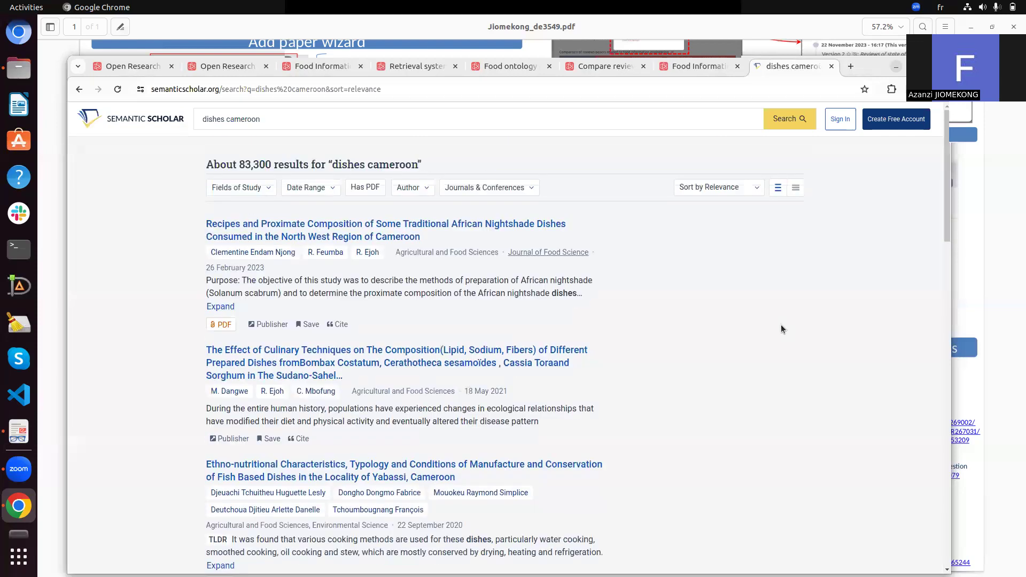
right_click(258, 228)
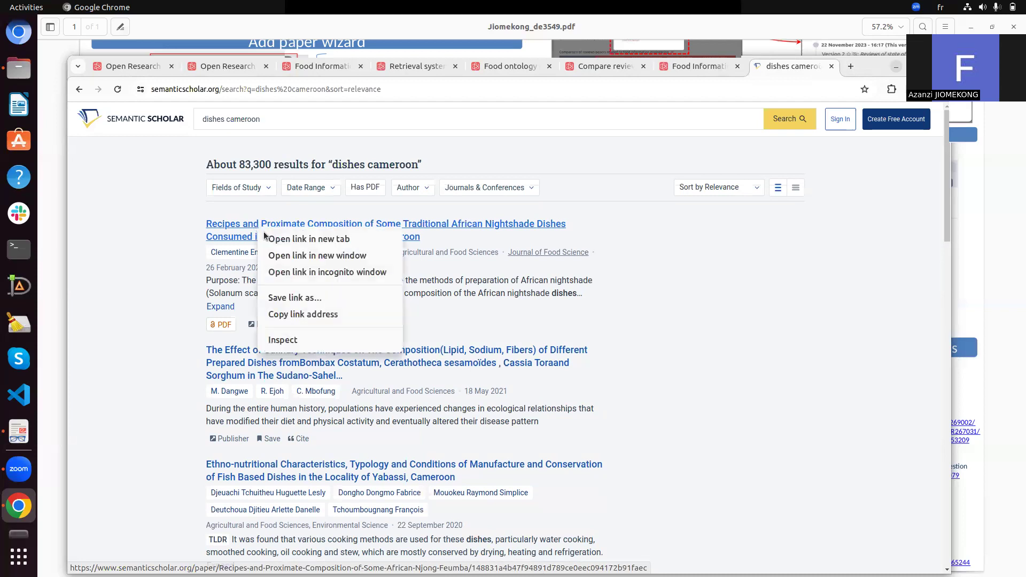
left_click(274, 244)
left_click(782, 74)
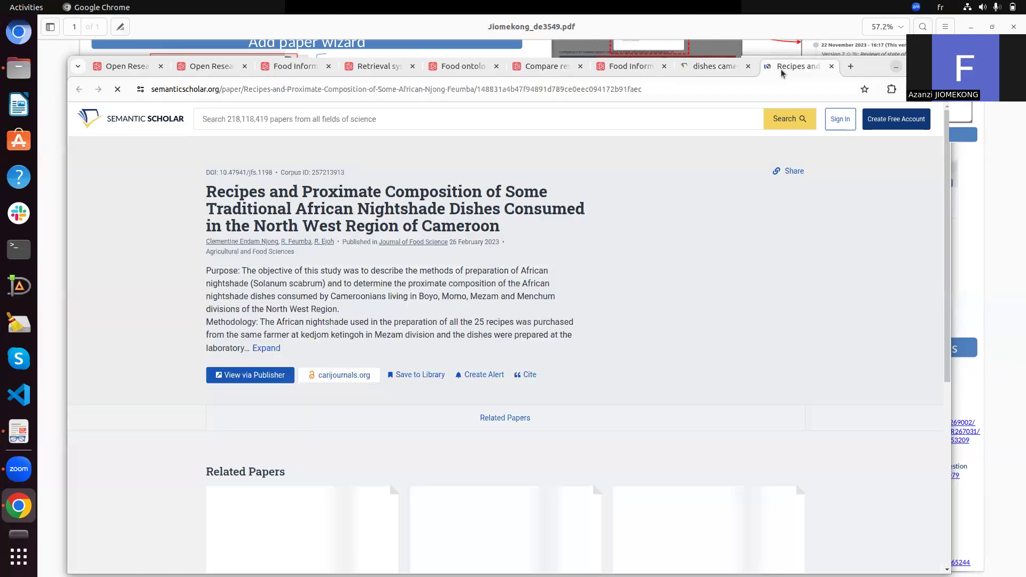
right_click(252, 172)
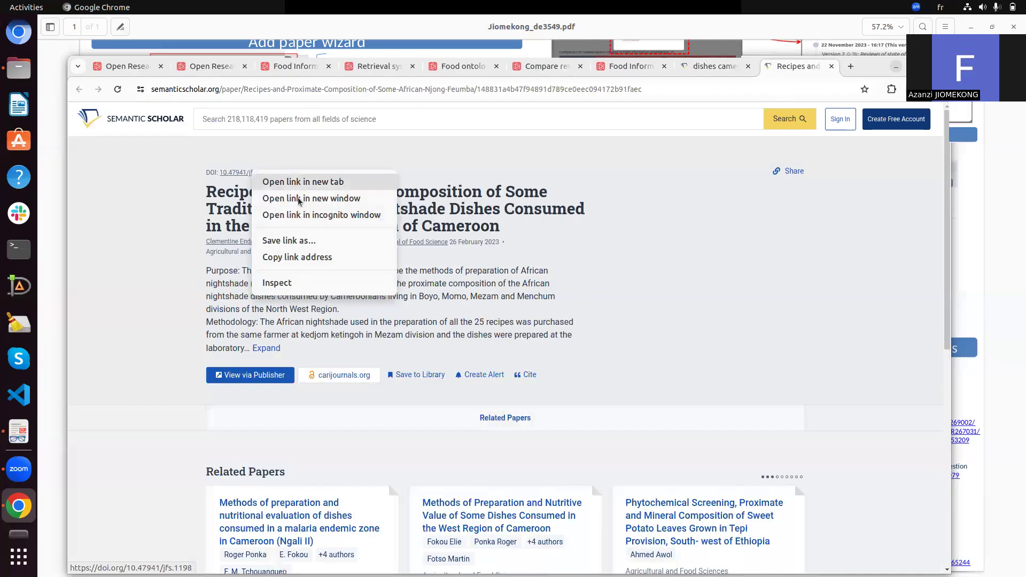
left_click(320, 257)
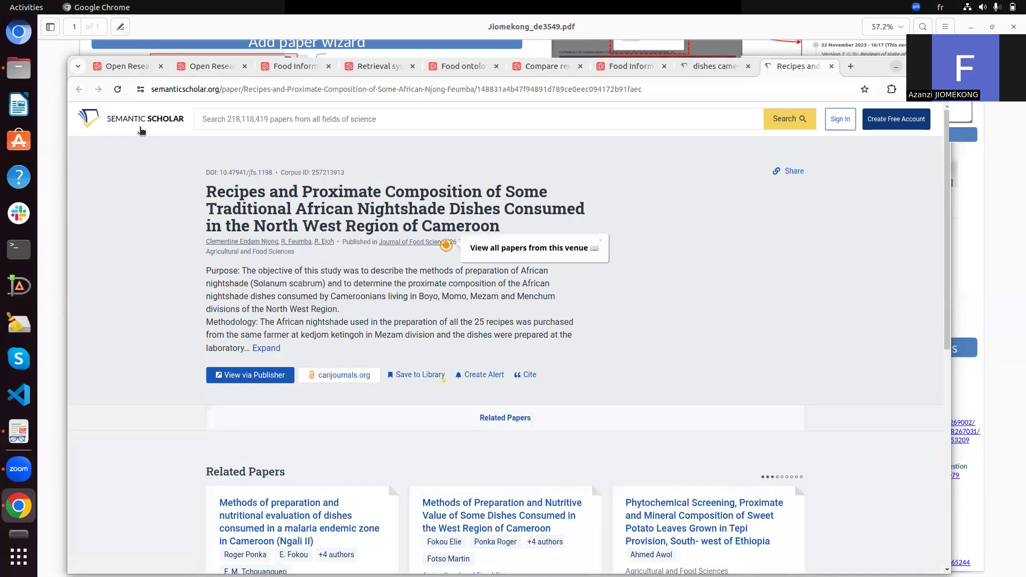
- Switch to ORKG, start adding a new paper and look up its metadata with DOI 10.47941/jfs.1198
left_click(128, 67)
left_click(775, 123)
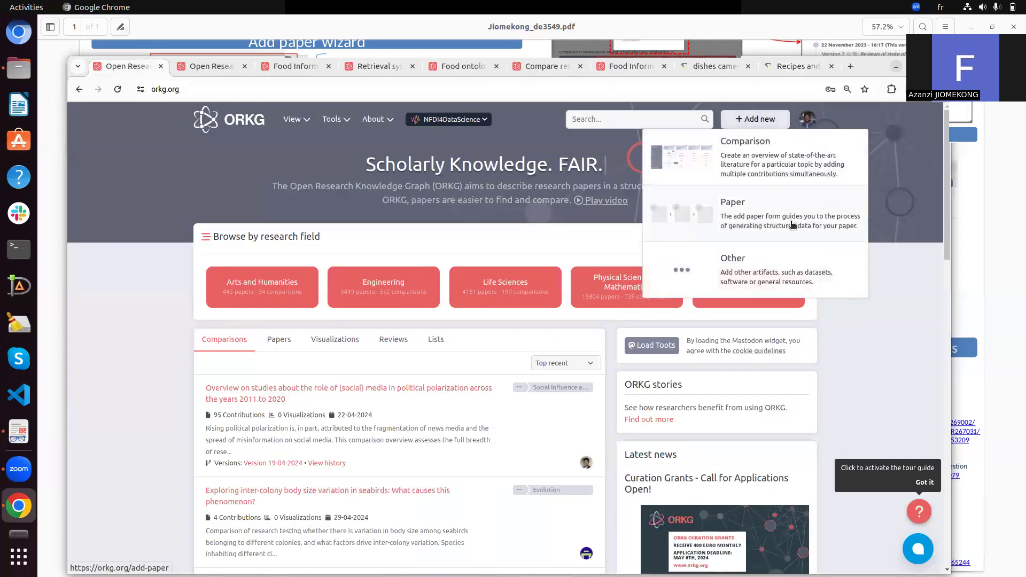
left_click(791, 225)
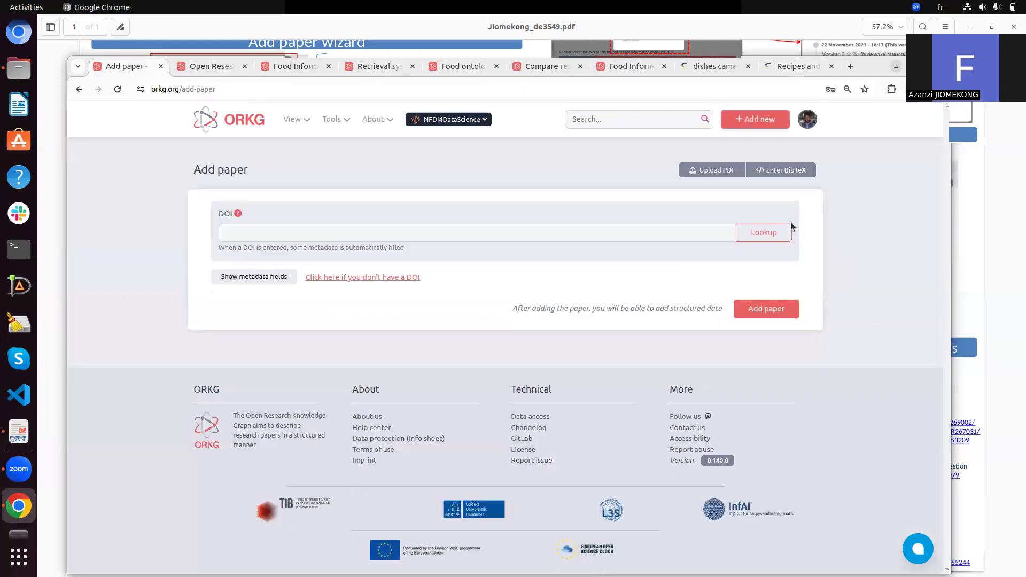
left_click(348, 237)
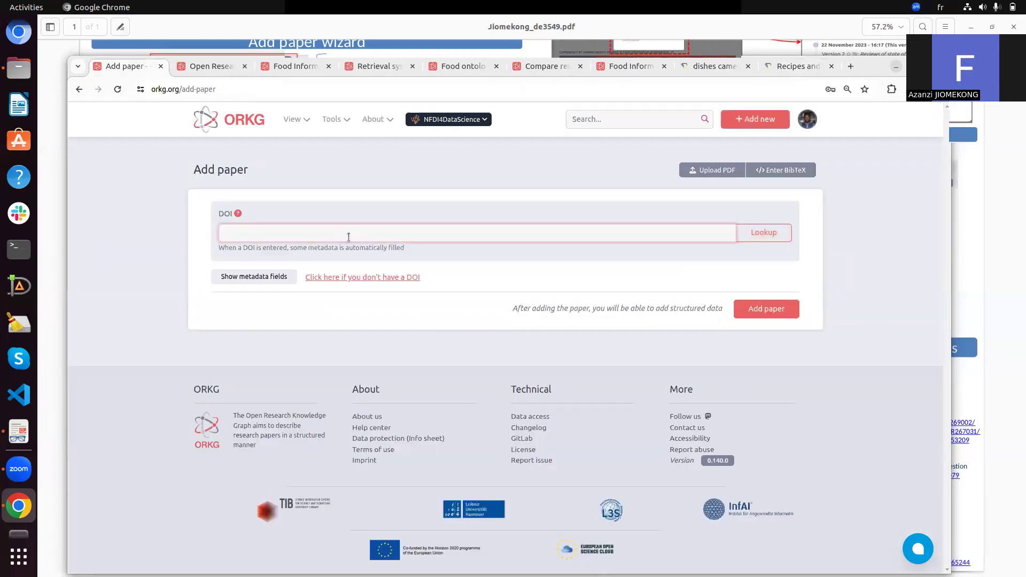
key("ctrl+v")
left_click(773, 228)
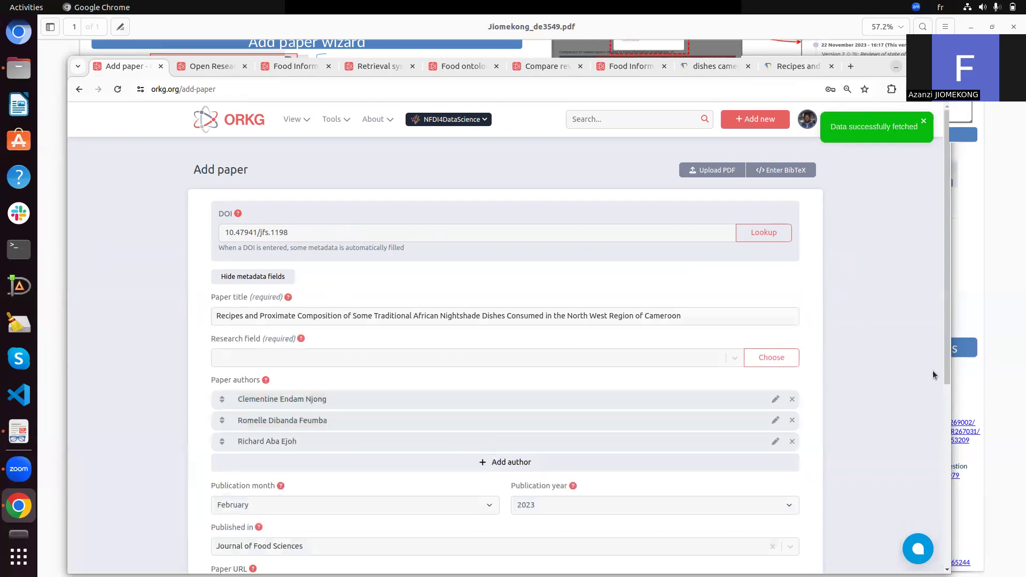
- Review the fetched metadata and try to add the paper without choosing a research field
scroll(838, 372, "down", 2)
scroll(838, 368, "down", 3)
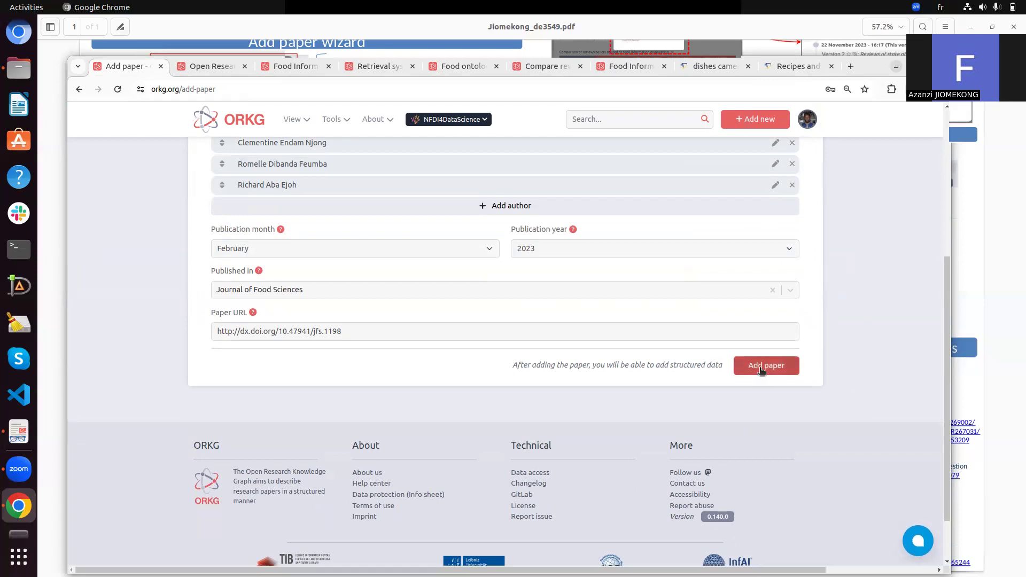
left_click(783, 368)
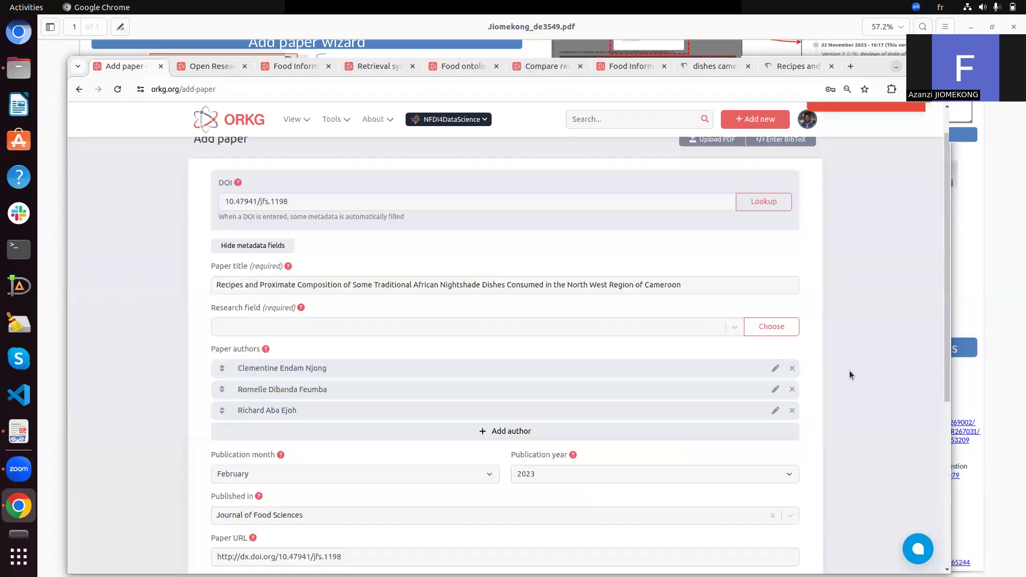
scroll(848, 371, "down", 3)
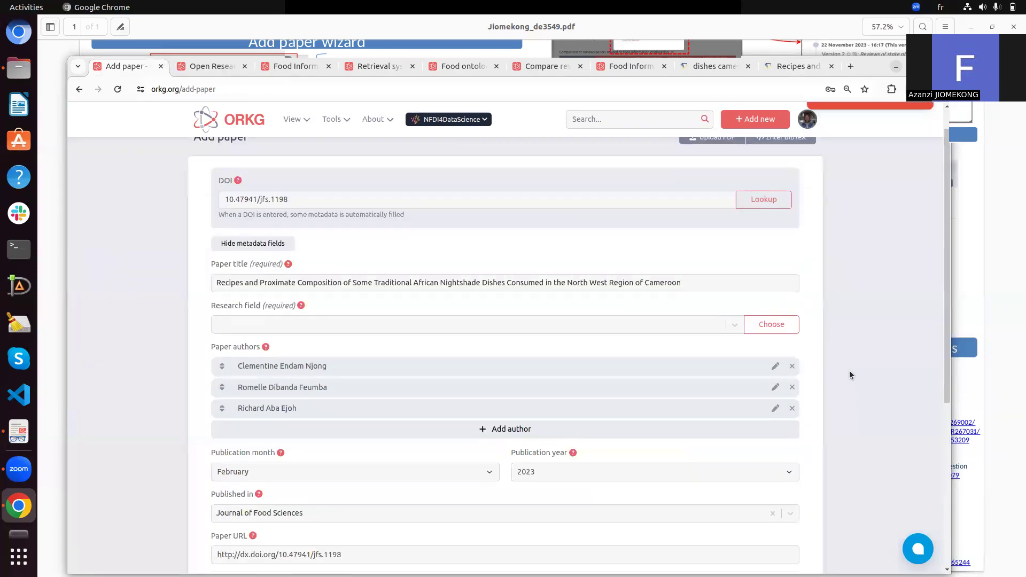
- Set the paper's research field to Food Information Engineering and submit the paper again
scroll(848, 371, "up", 3)
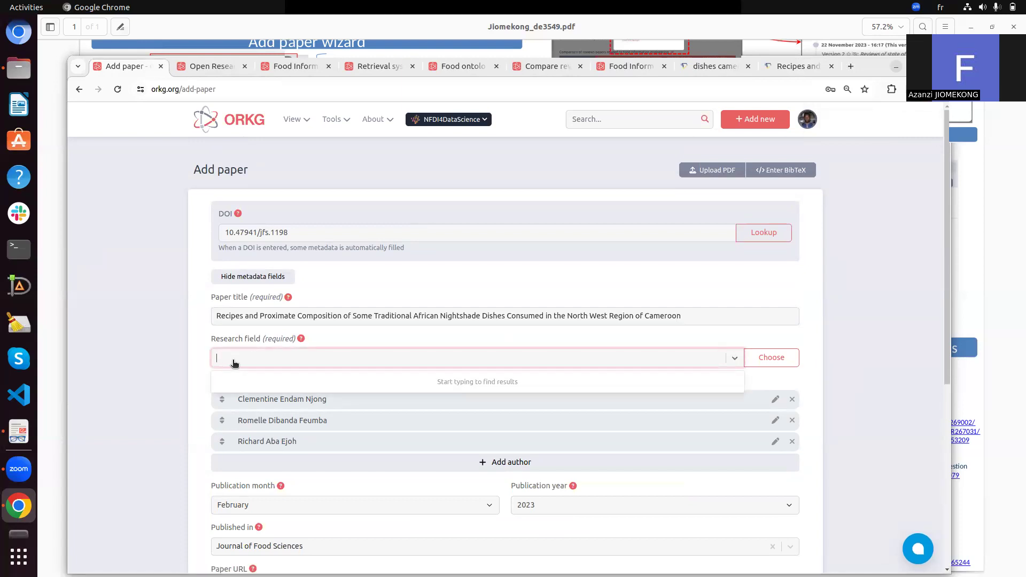
type("food infor")
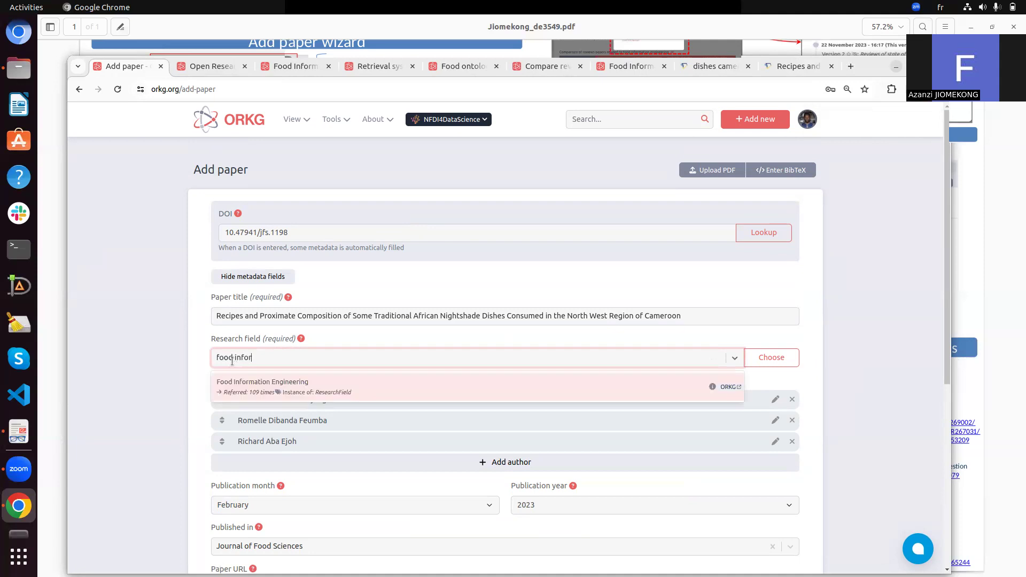
left_click(267, 383)
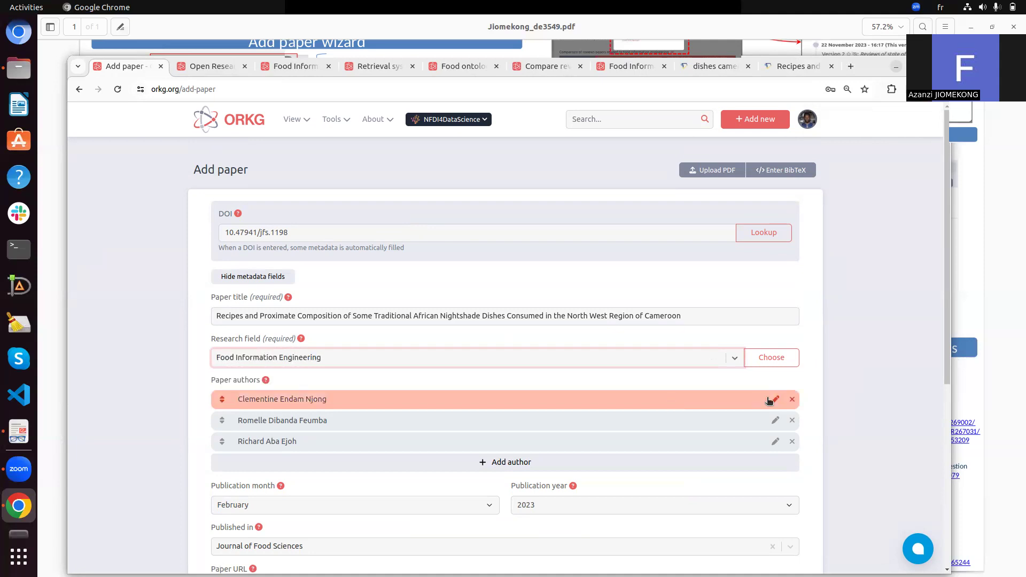
scroll(803, 390, "down", 3)
scroll(804, 390, "down", 3)
left_click(787, 308)
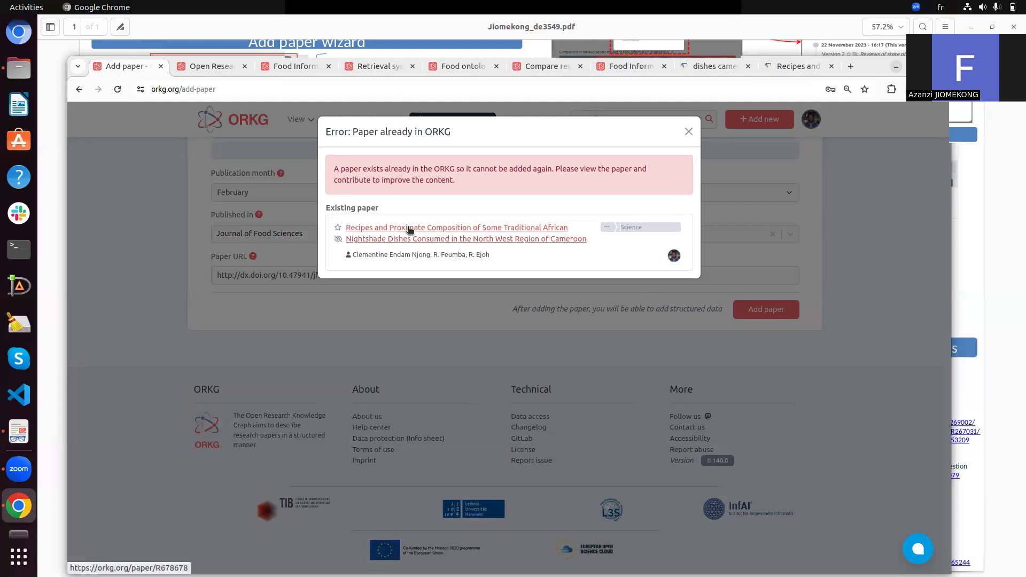
- Open the existing ORKG entry of the nightshade dishes paper and look through its page
left_click(410, 228)
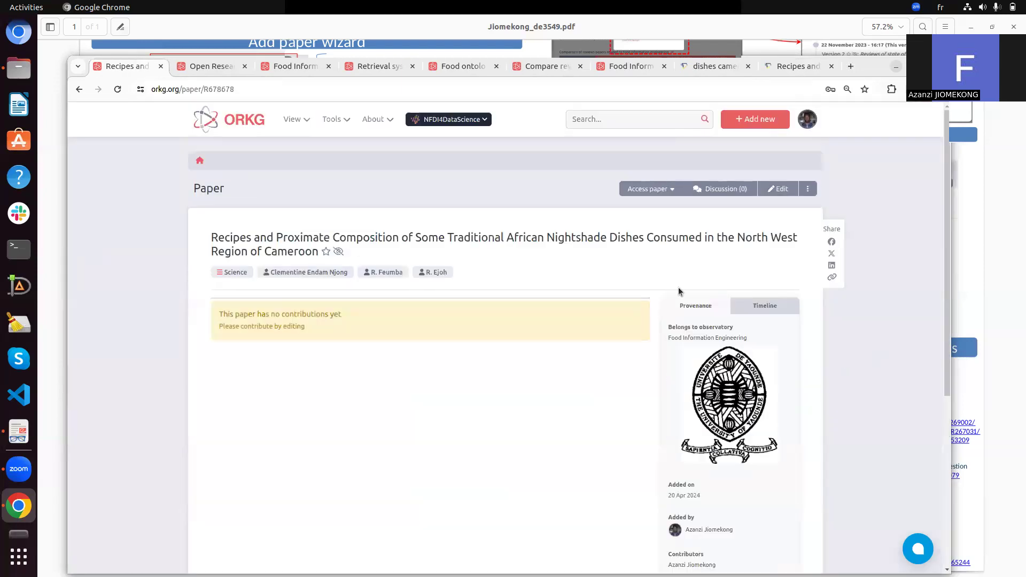
scroll(275, 473, "down", 5)
scroll(274, 474, "up", 5)
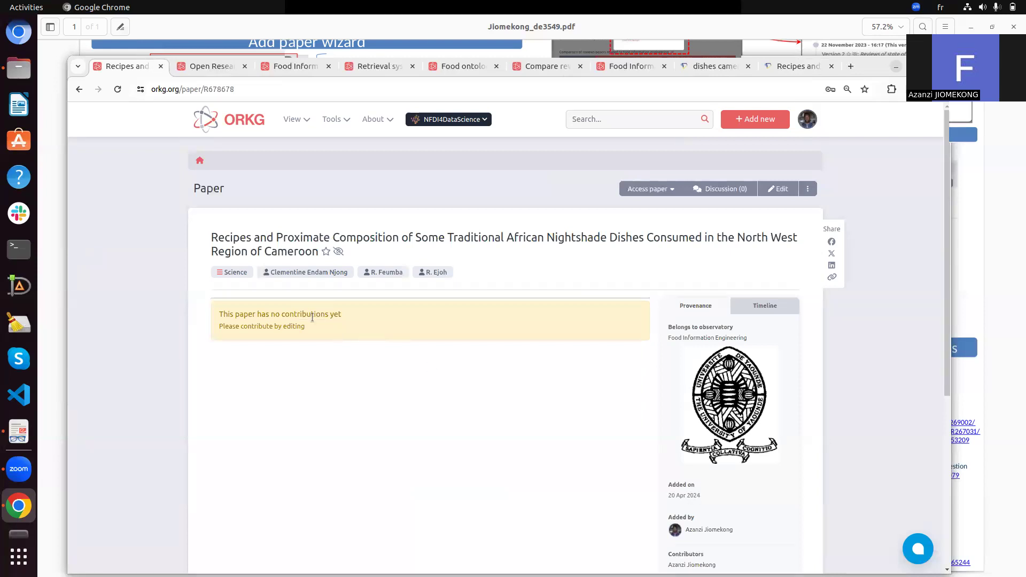
- Put the paper into edit mode and add a new contribution to it
left_click(772, 190)
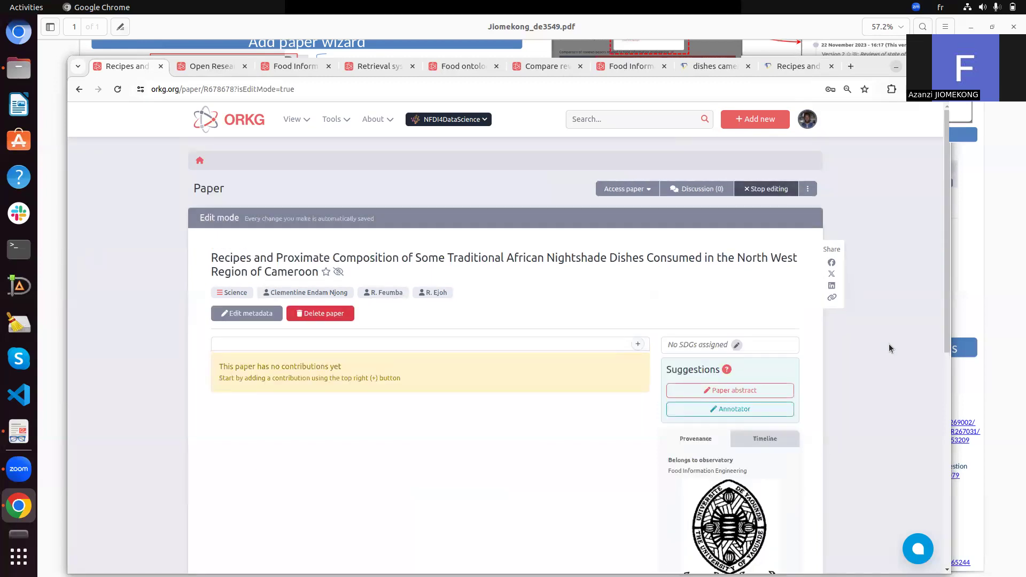
left_click(638, 344)
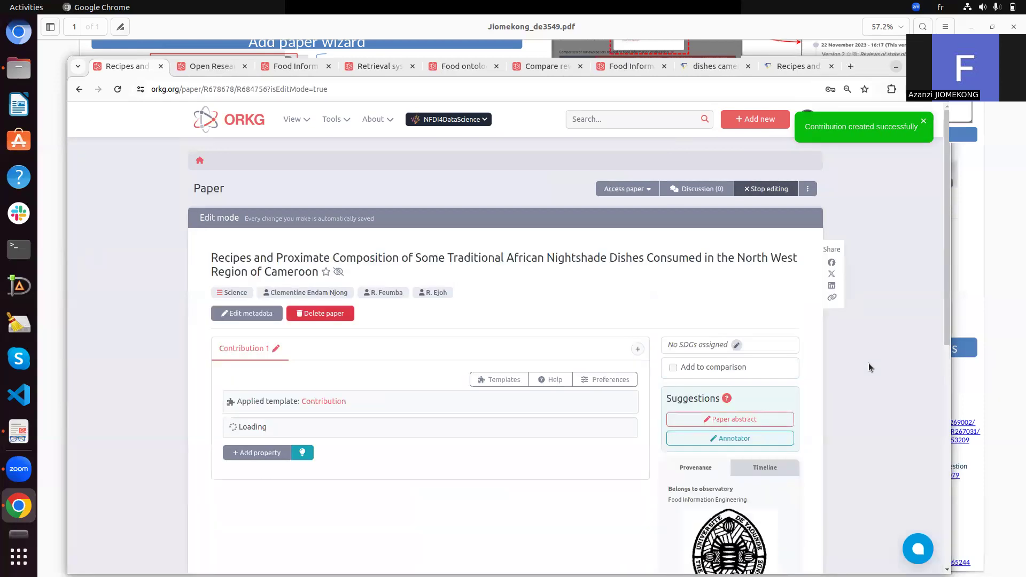
scroll(868, 367, "down", 4)
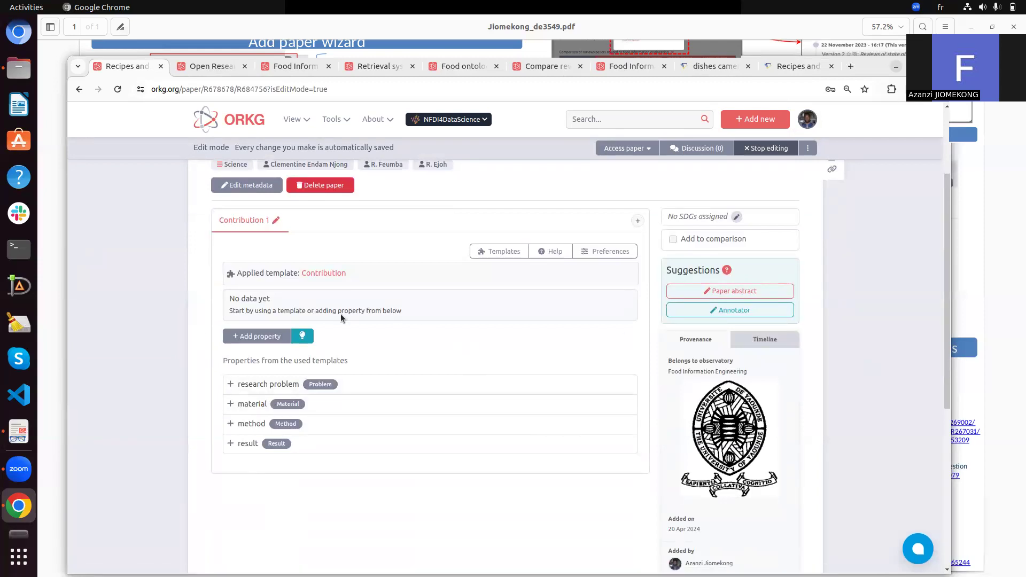
- Add the research problem property to the contribution and search its existing problems for food composition ta
mouse_move(280, 385)
left_click(253, 386)
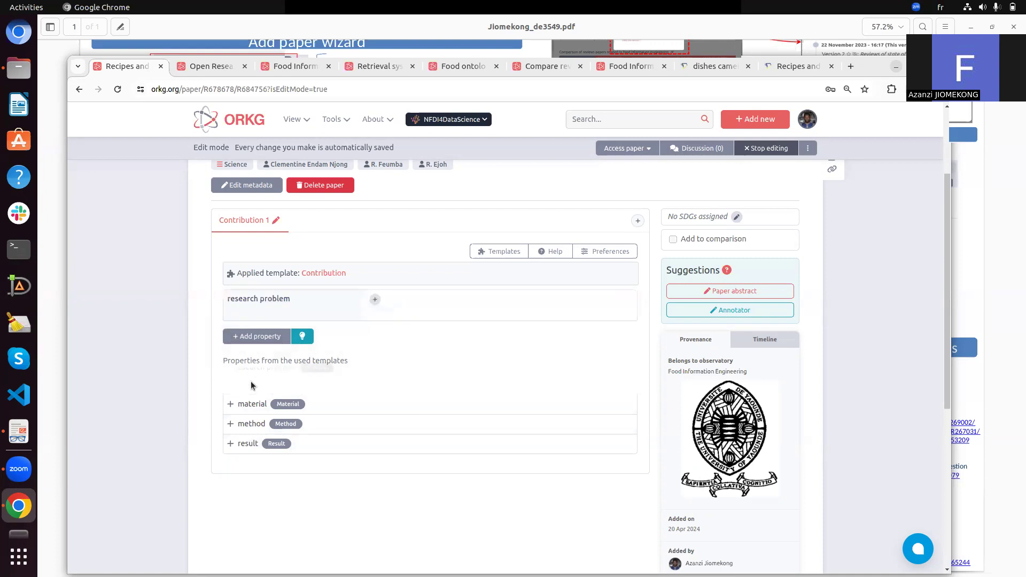
left_click(374, 300)
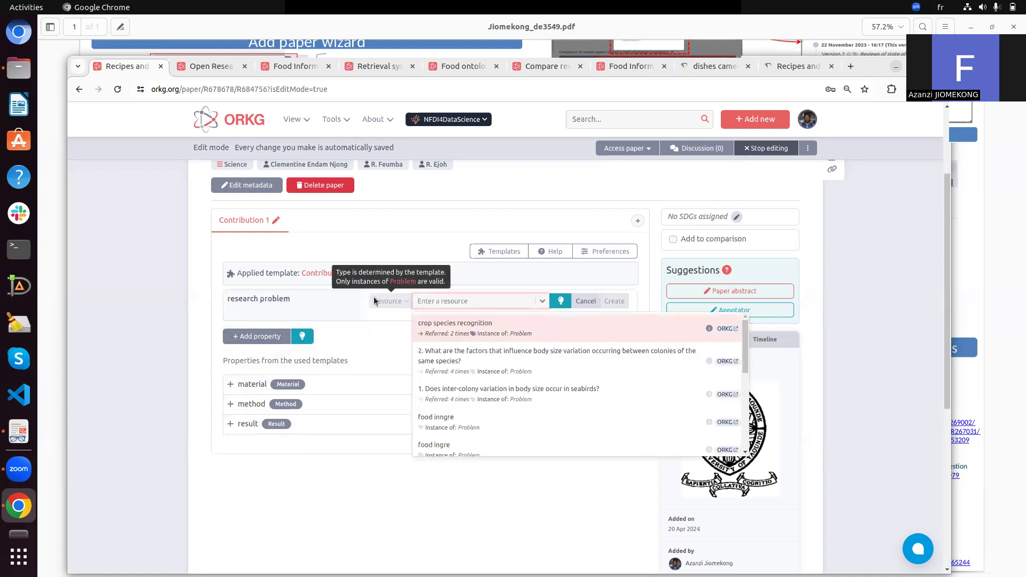
type("food")
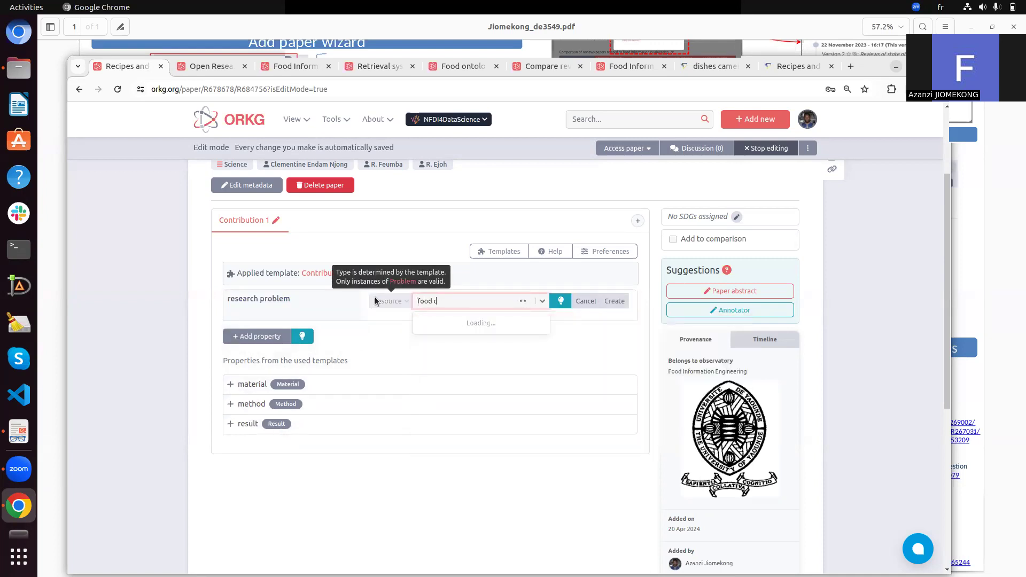
type(" composi")
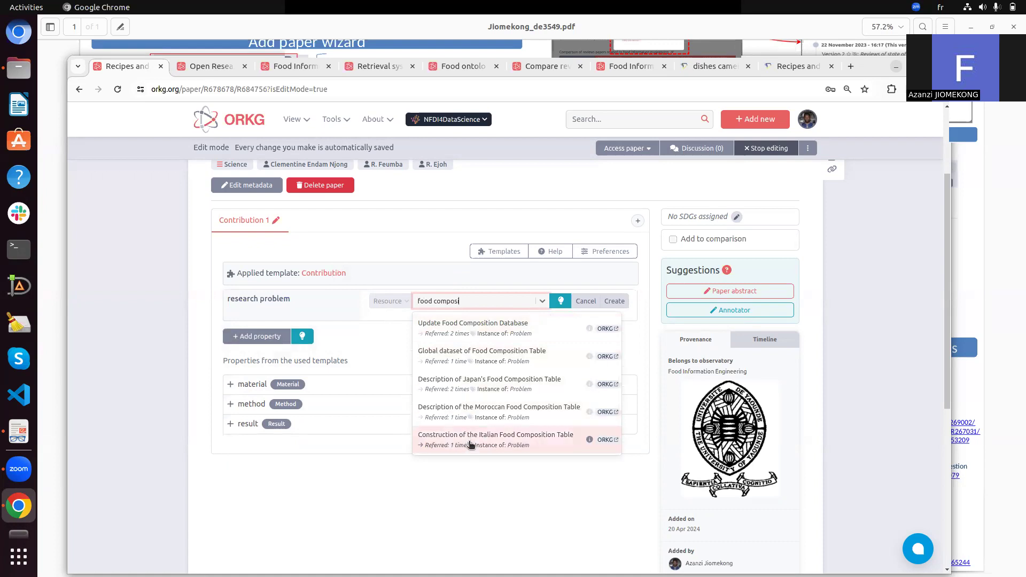
type("tion ta")
scroll(550, 481, "up", 3)
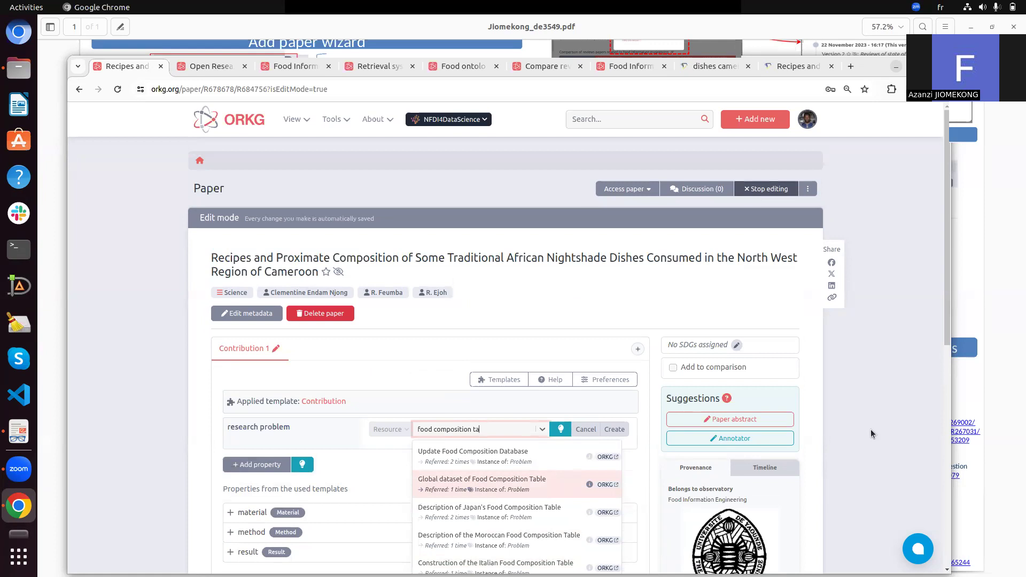
scroll(871, 429, "down", 3)
- Search the existing research problems for recipe instead and look through the suggestions
key("ctrl+a")
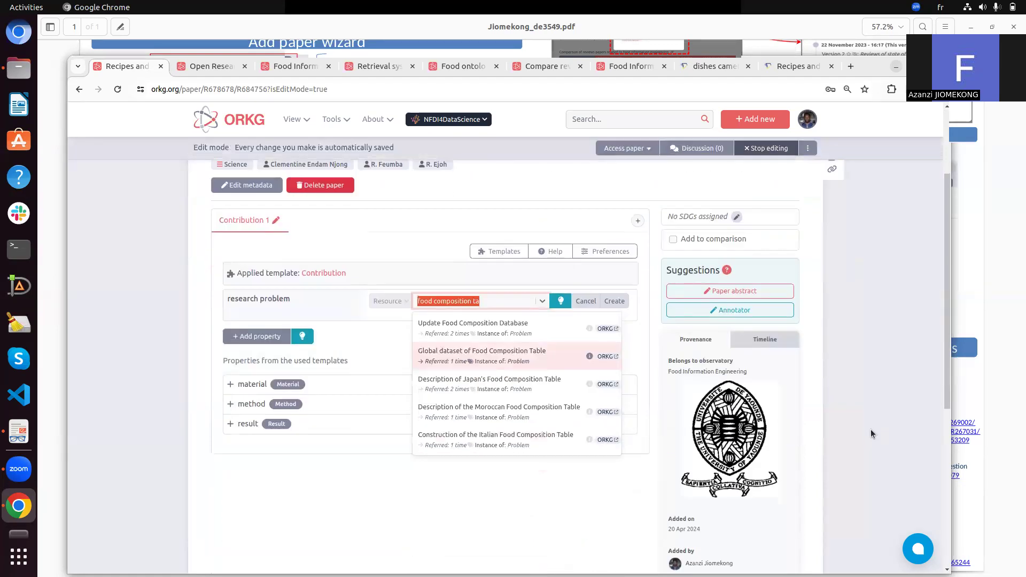
type("receipe")
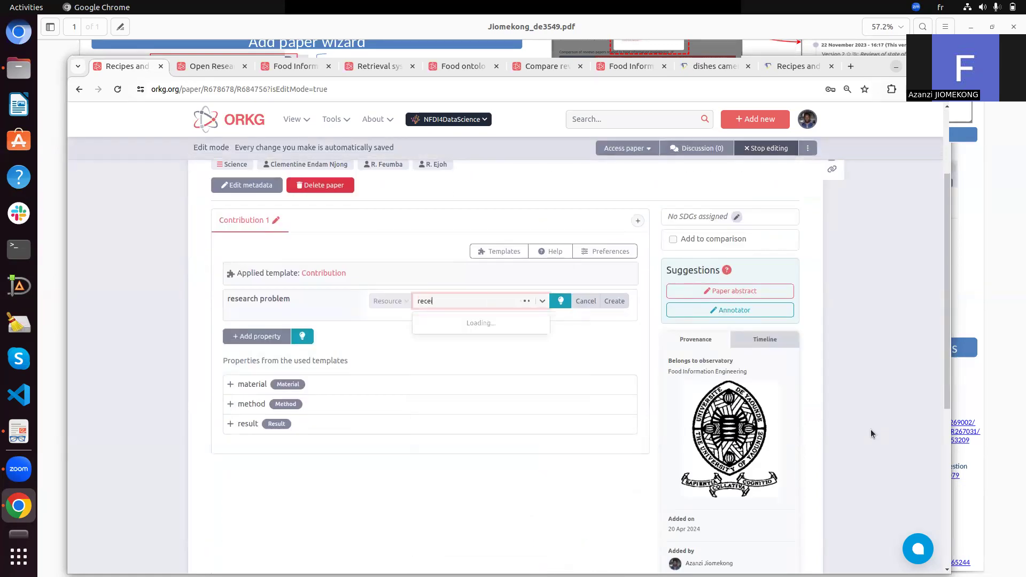
key("BackSpace")
key("BackSpace")
key("BackSpace")
key("BackSpace")
key("BackSpace")
type("cipe")
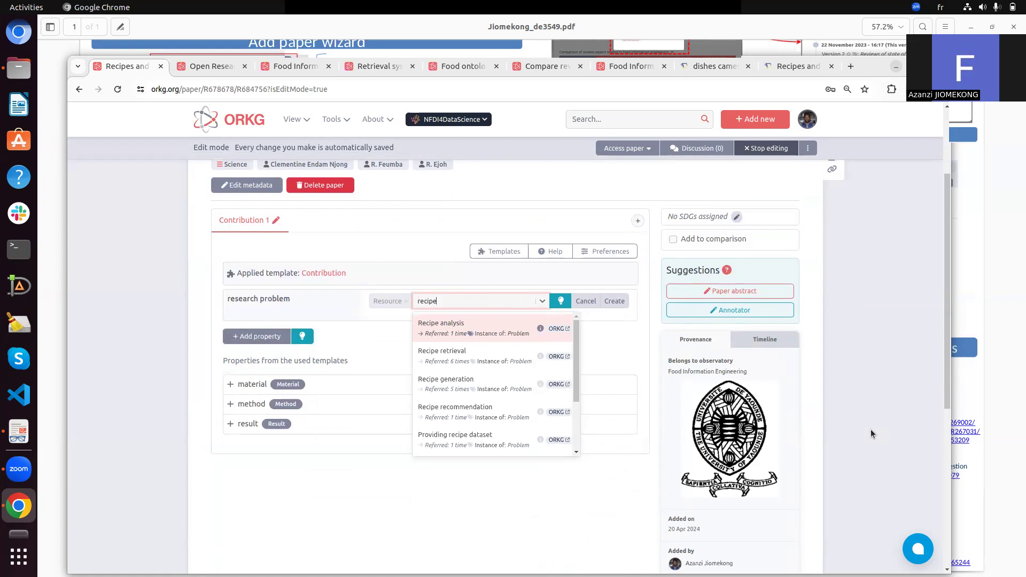
scroll(471, 441, "down", 3)
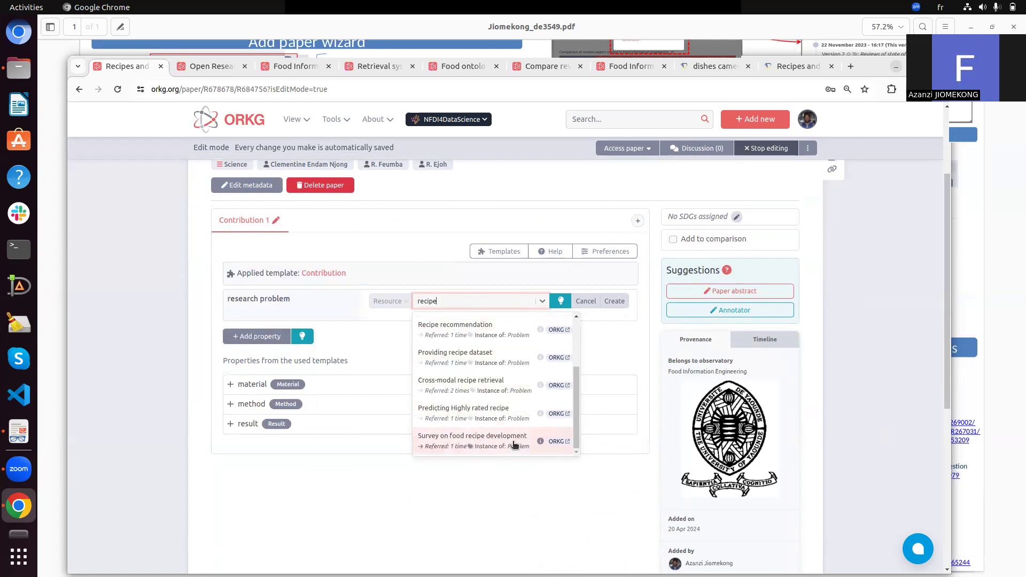
scroll(514, 443, "up", 2)
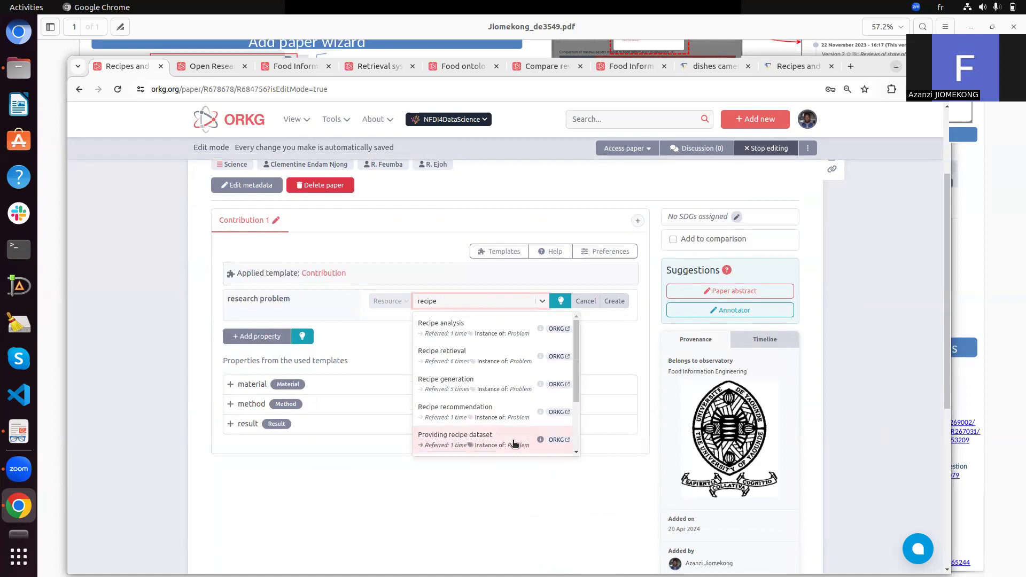
- Search the research problems for food composition and assign Update Food Composition Database to the contribution
key("ctrl+a")
type("fo")
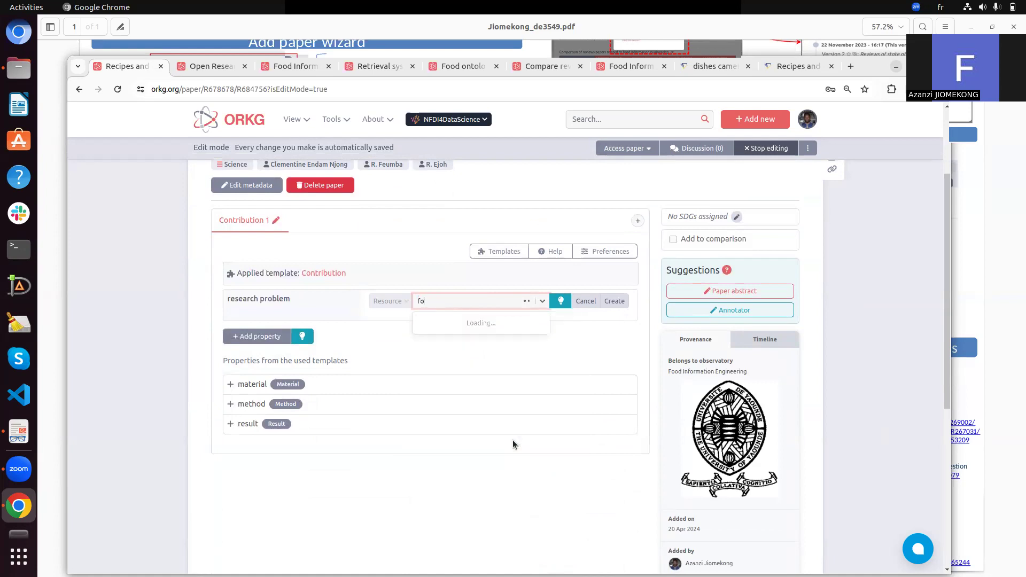
type("od composition")
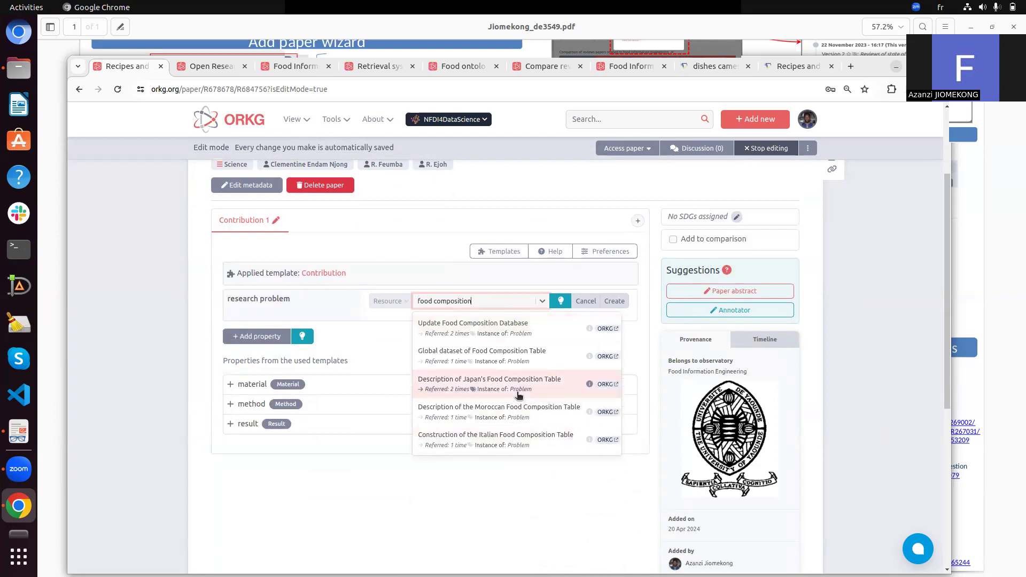
left_click(507, 328)
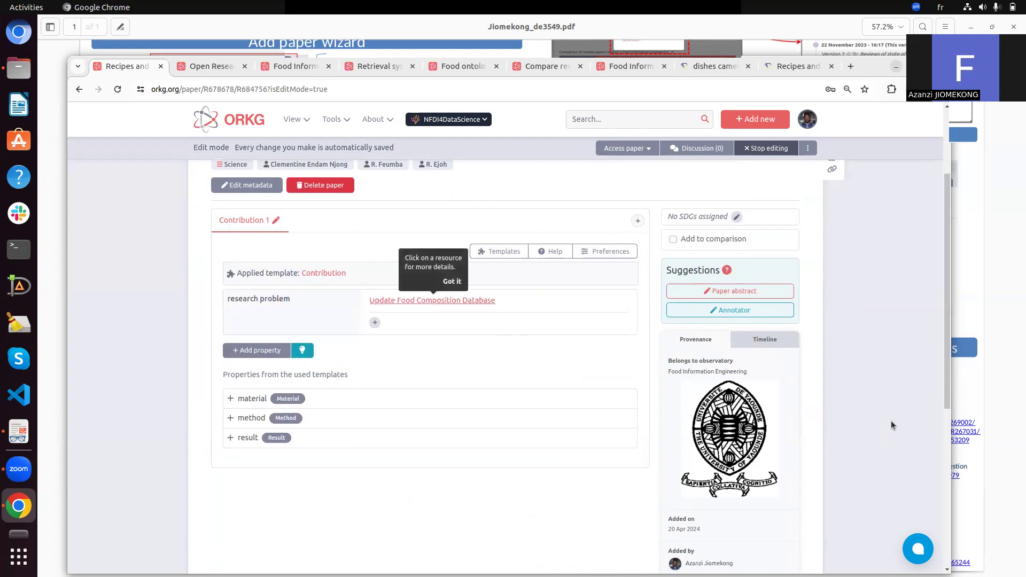
scroll(891, 425, "up", 3)
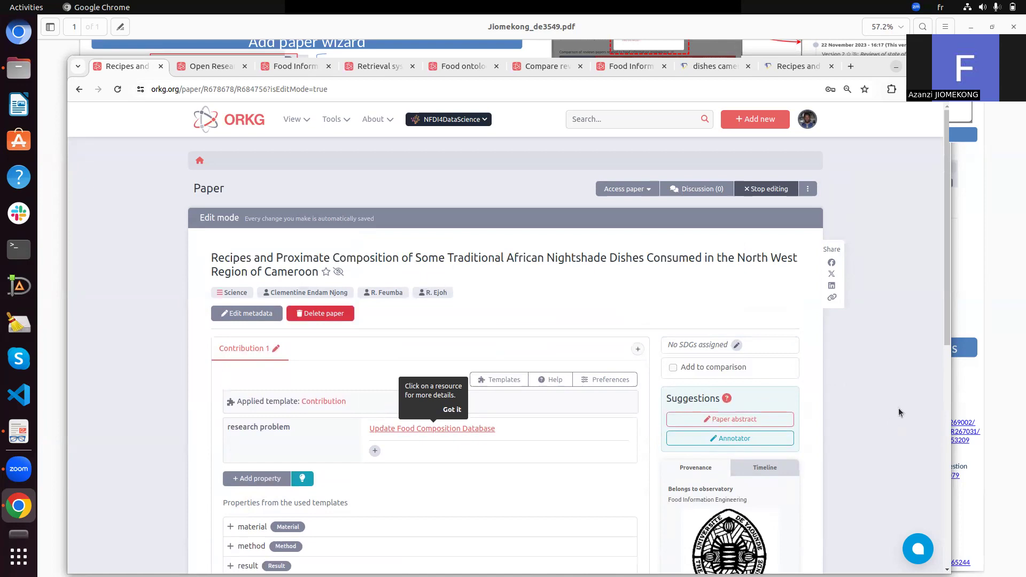
- Search the template gallery for food and apply the Food template to Contribution 1
scroll(922, 406, "down", 2)
scroll(922, 406, "up", 2)
left_click(495, 383)
left_click(517, 177)
type("food")
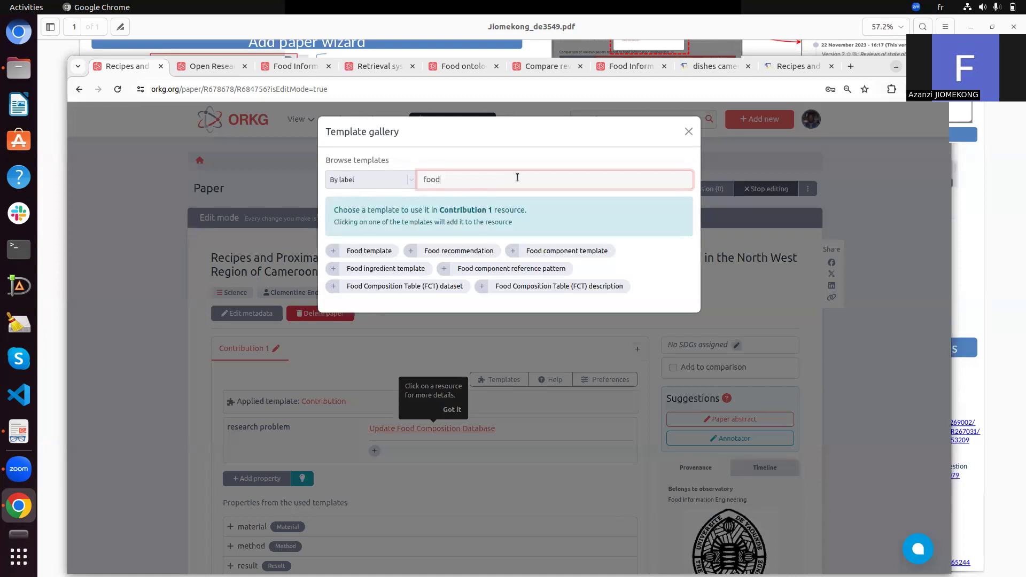
left_click(379, 250)
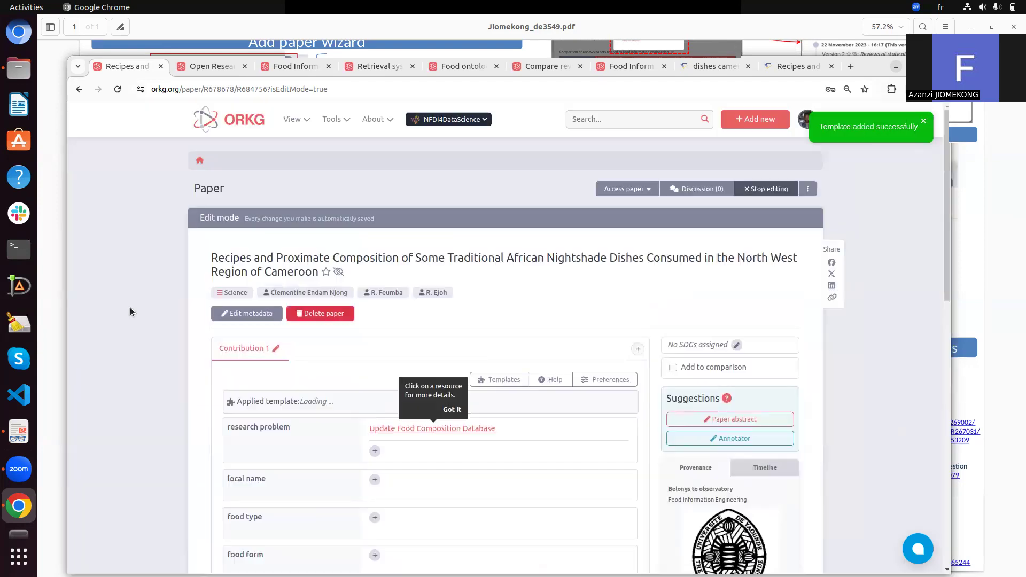
- Look through the properties that the Food template provides for the contribution
scroll(129, 307, "down", 2)
scroll(129, 307, "down", 2)
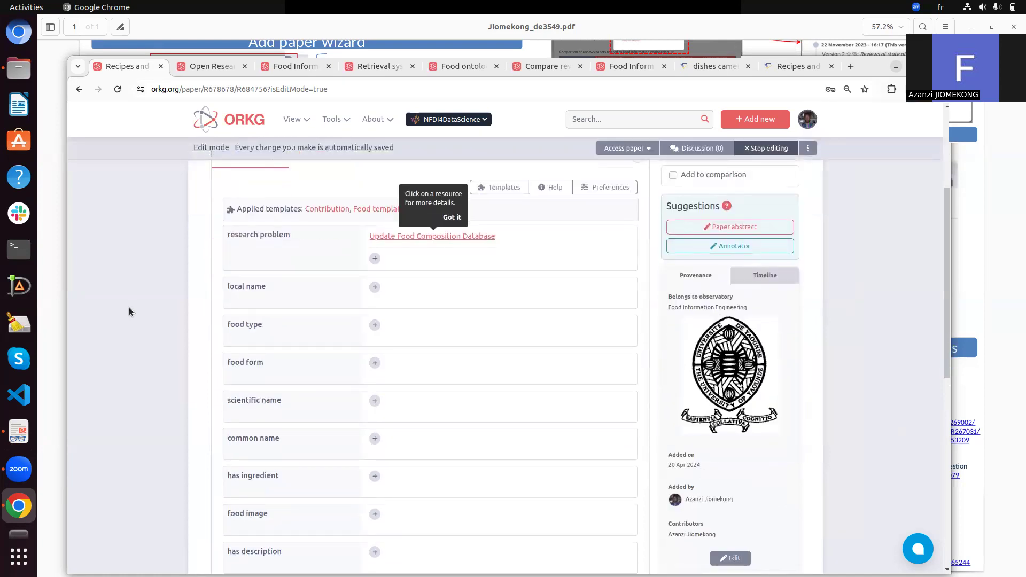
scroll(129, 307, "down", 6)
scroll(129, 307, "up", 7)
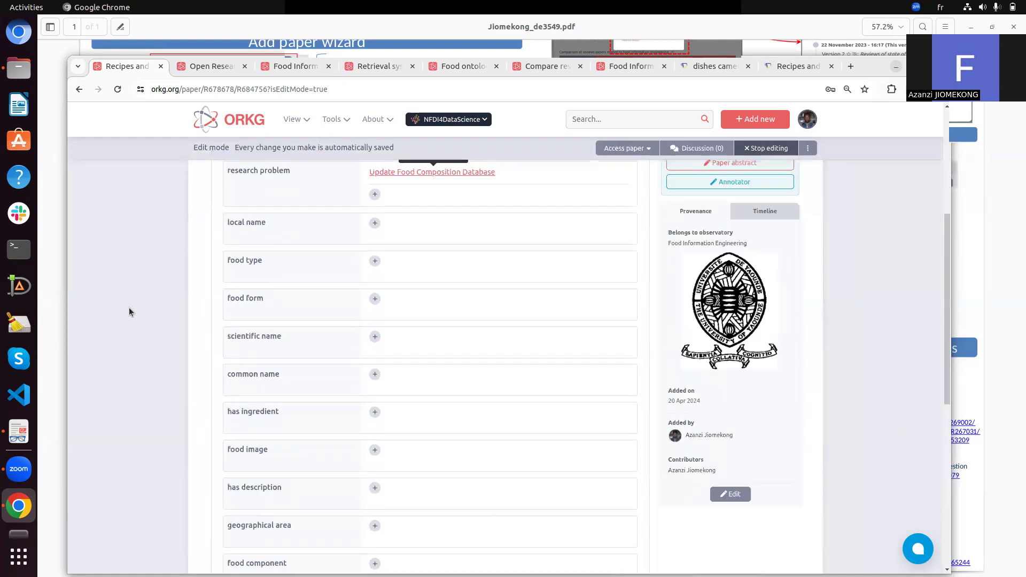
scroll(129, 307, "up", 2)
scroll(129, 306, "down", 1)
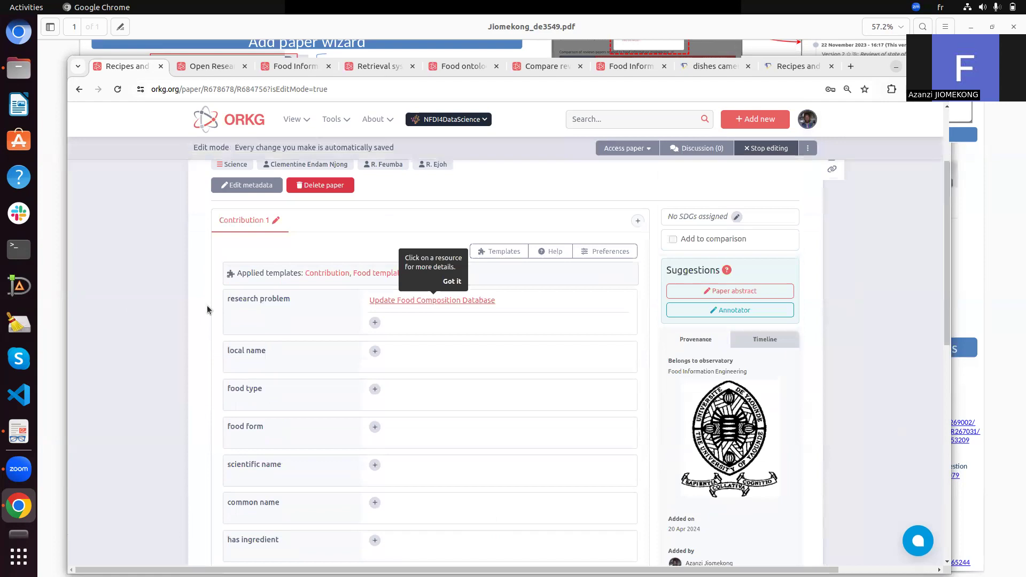
scroll(344, 354, "down", 1)
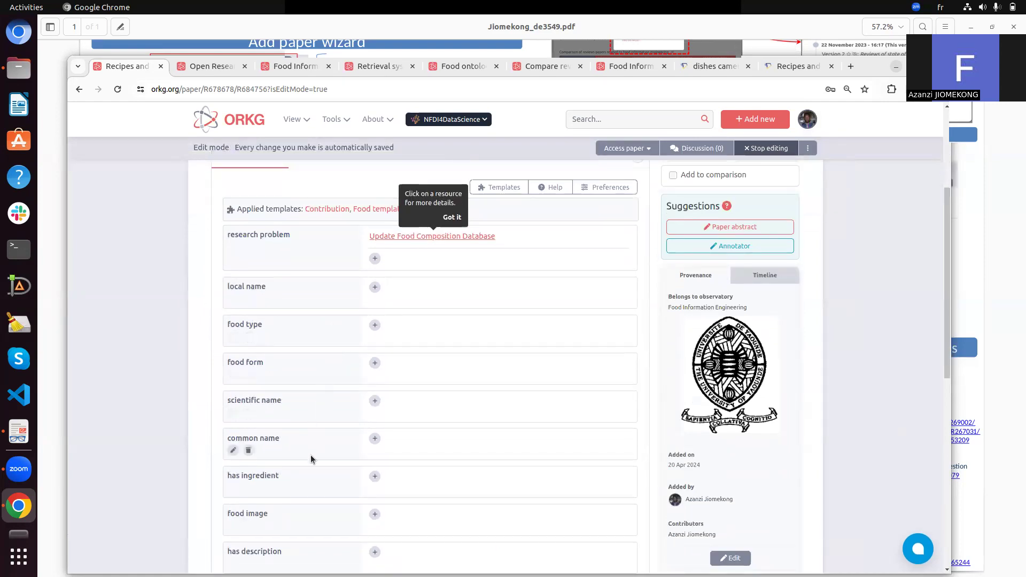
scroll(321, 431, "up", 3)
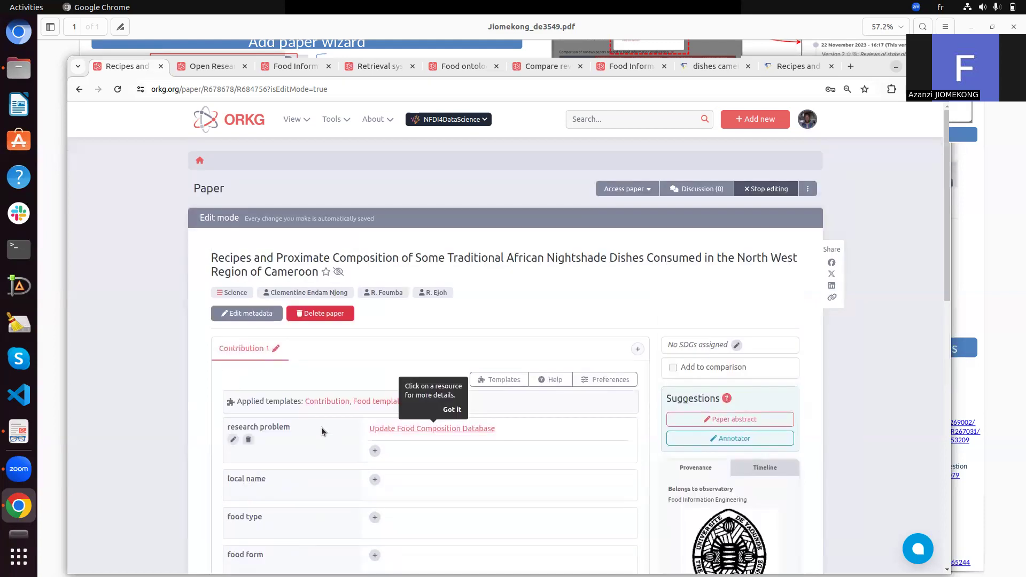
- Start a new comparison in the contribution editor and search for nutritional composition among the contributions to add
left_click(746, 123)
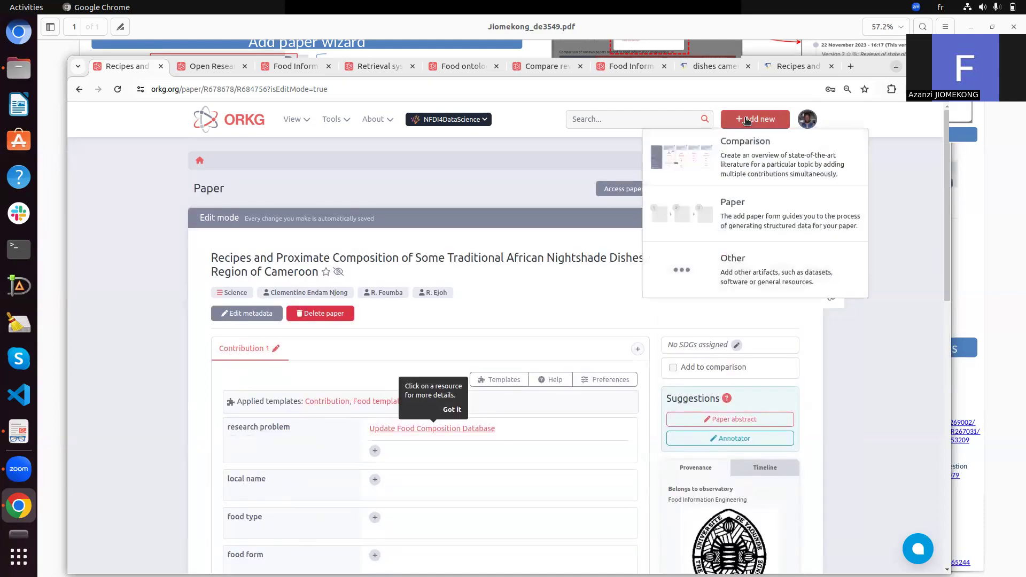
left_click(746, 150)
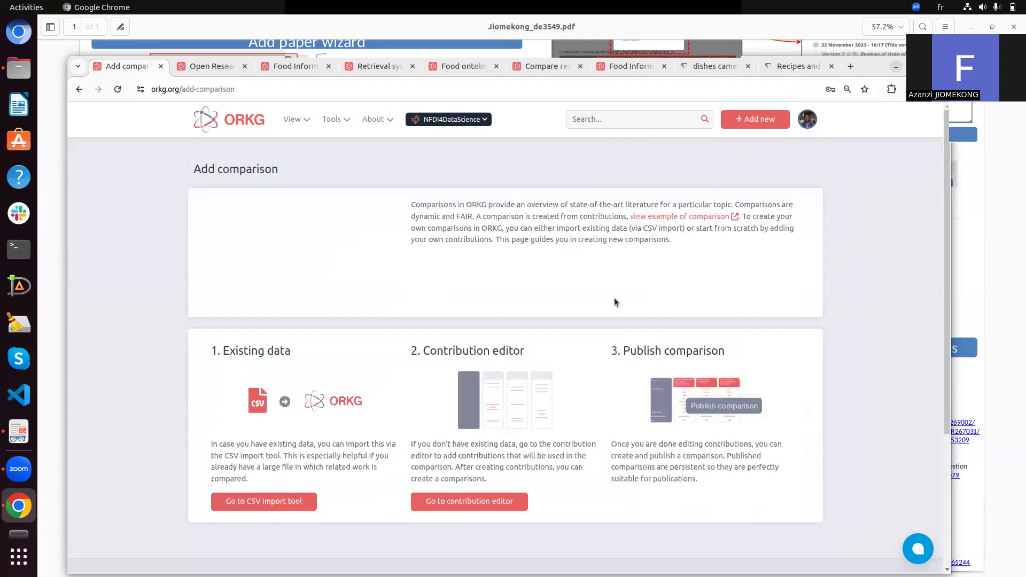
left_click(441, 507)
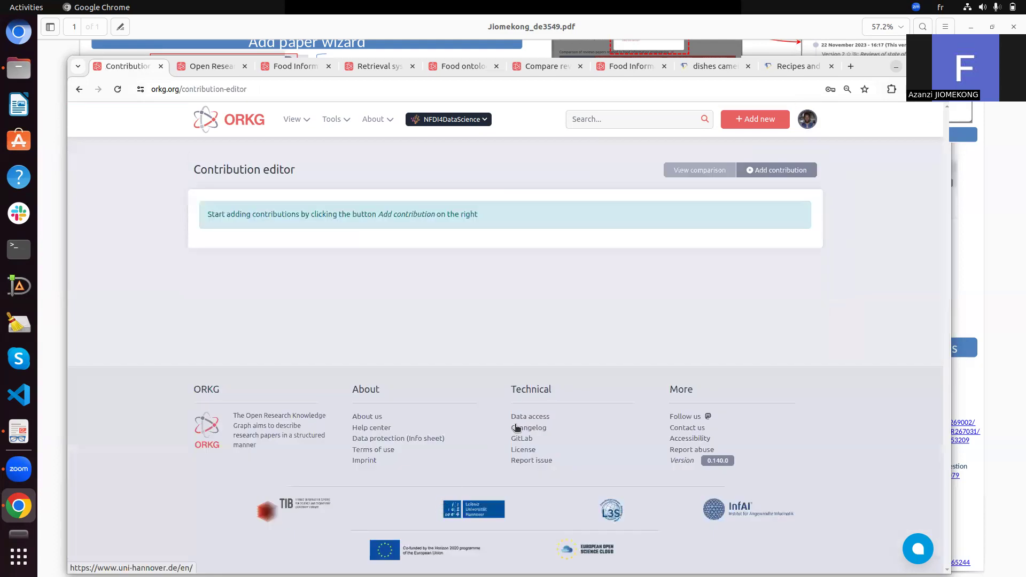
left_click(761, 170)
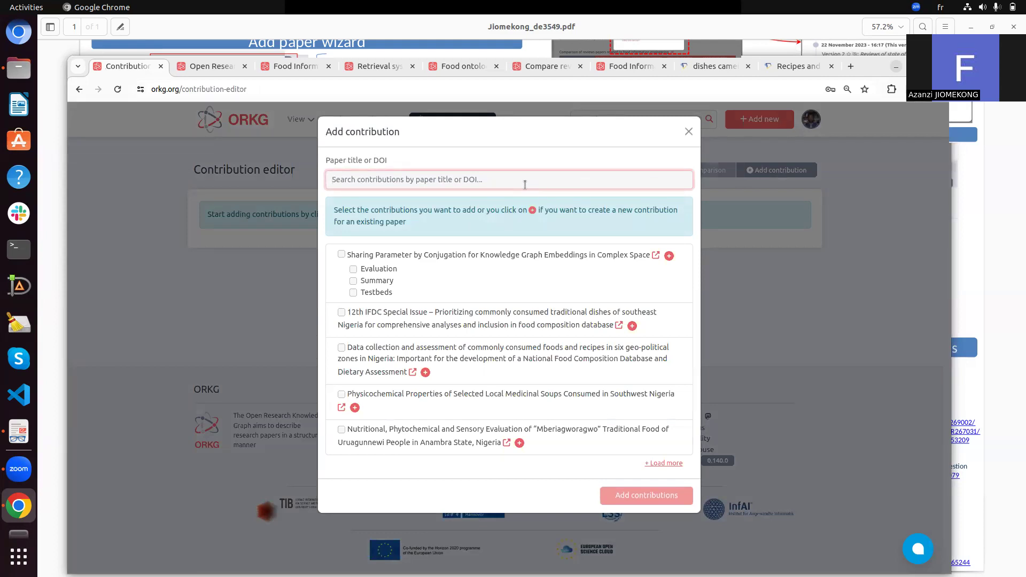
type("nutri")
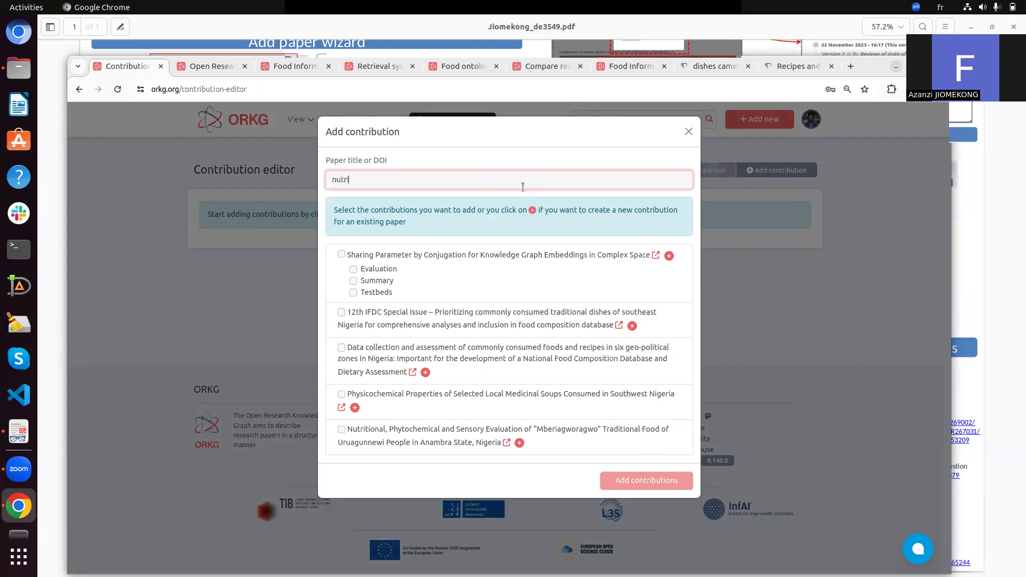
type("tional composition")
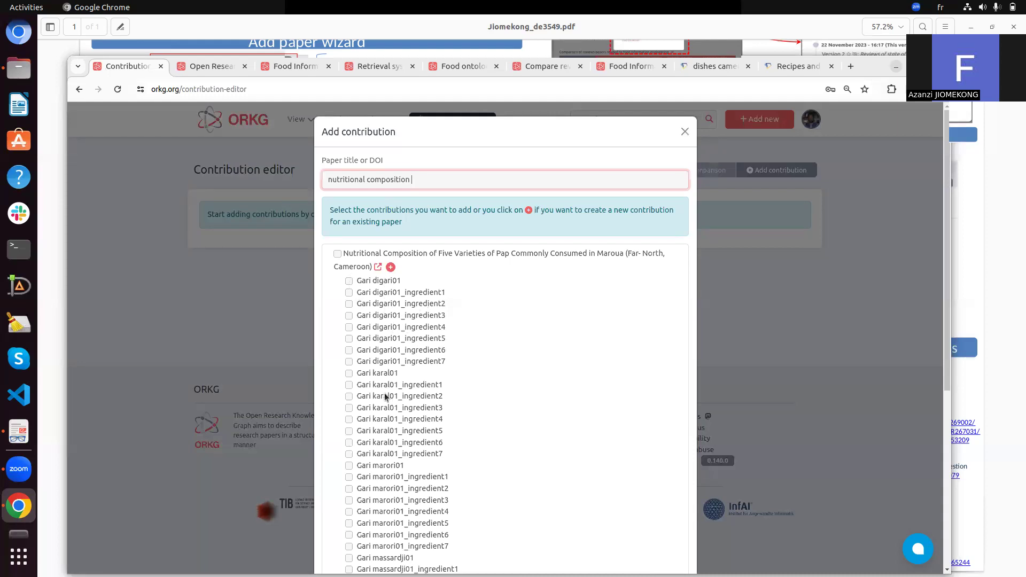
- Add the contributions Gari digari01, Gari karal01, Gari massardji01 and Gari mouscouari01 from the Maroua pap paper
scroll(499, 378, "down", 7)
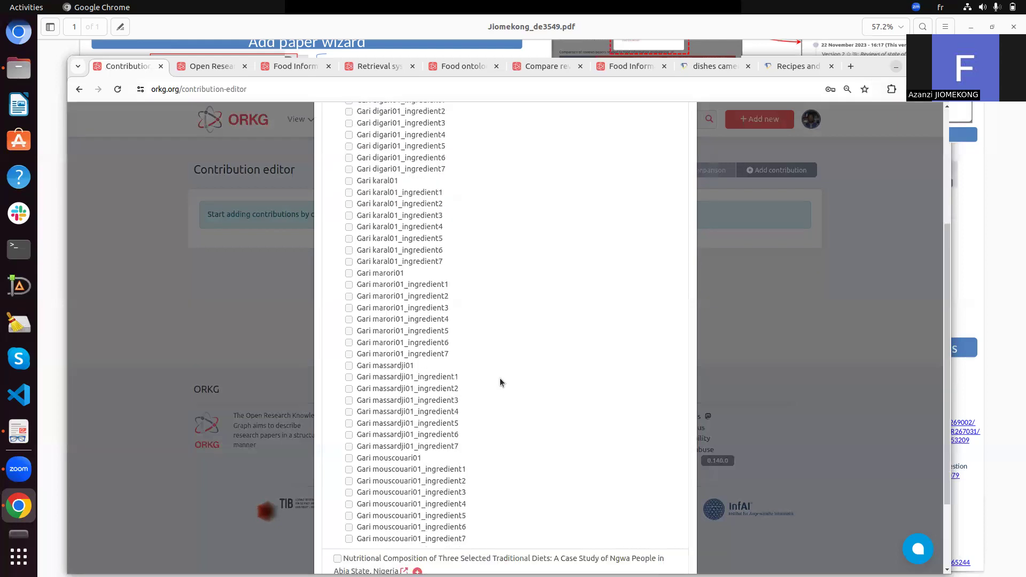
scroll(499, 377, "up", 7)
left_click(349, 281)
scroll(394, 319, "down", 4)
left_click(349, 181)
left_click(349, 366)
scroll(373, 424, "down", 1)
left_click(349, 394)
scroll(523, 404, "down", 1)
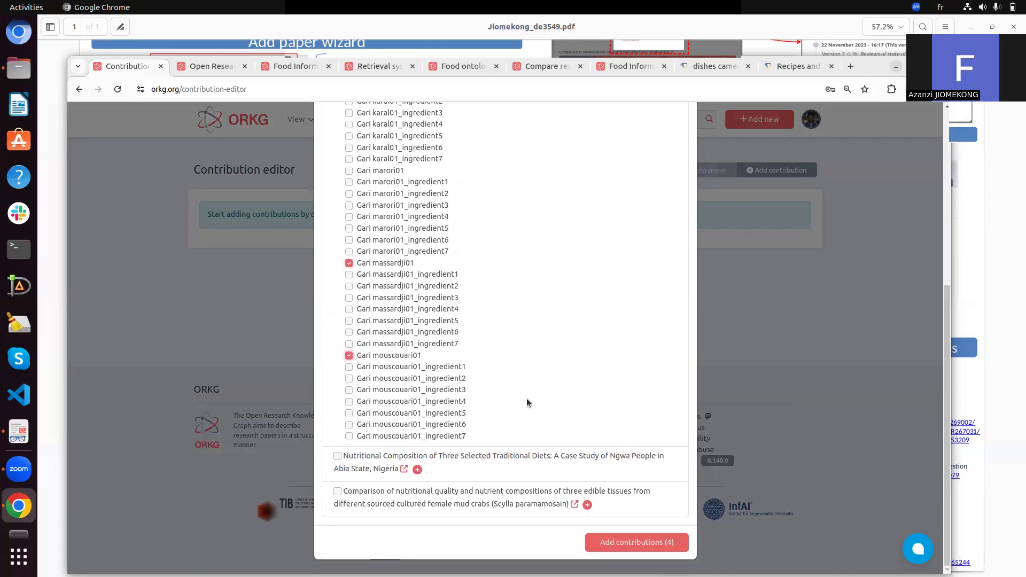
left_click(636, 542)
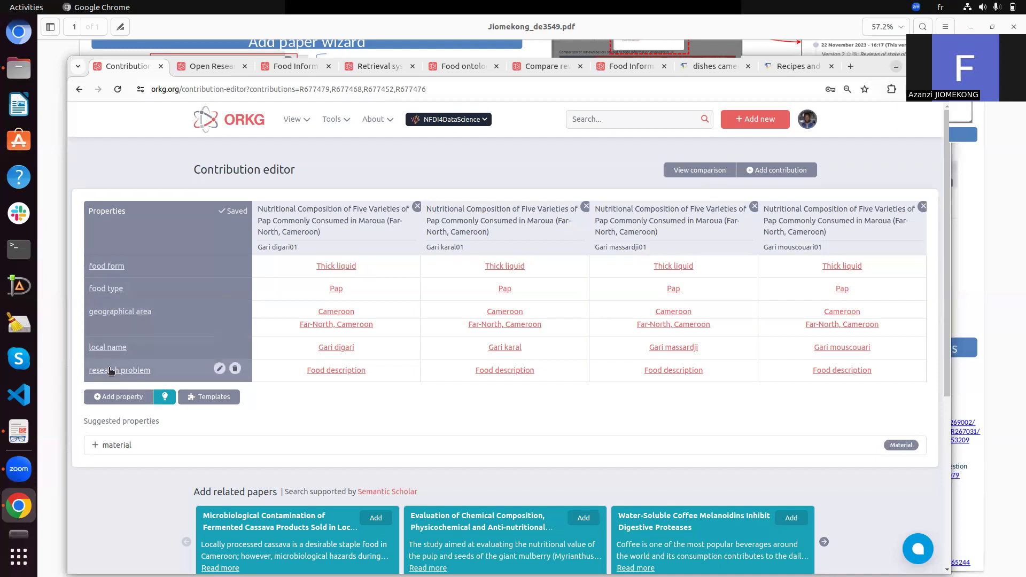
- Search for further contributions to add by the paper title term cameroon
left_click(781, 170)
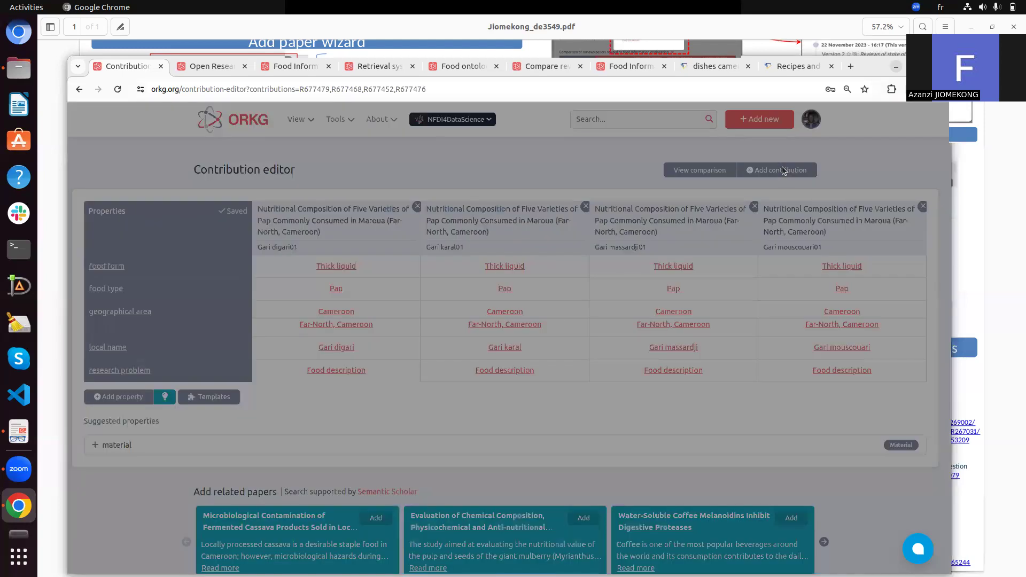
left_click(371, 185)
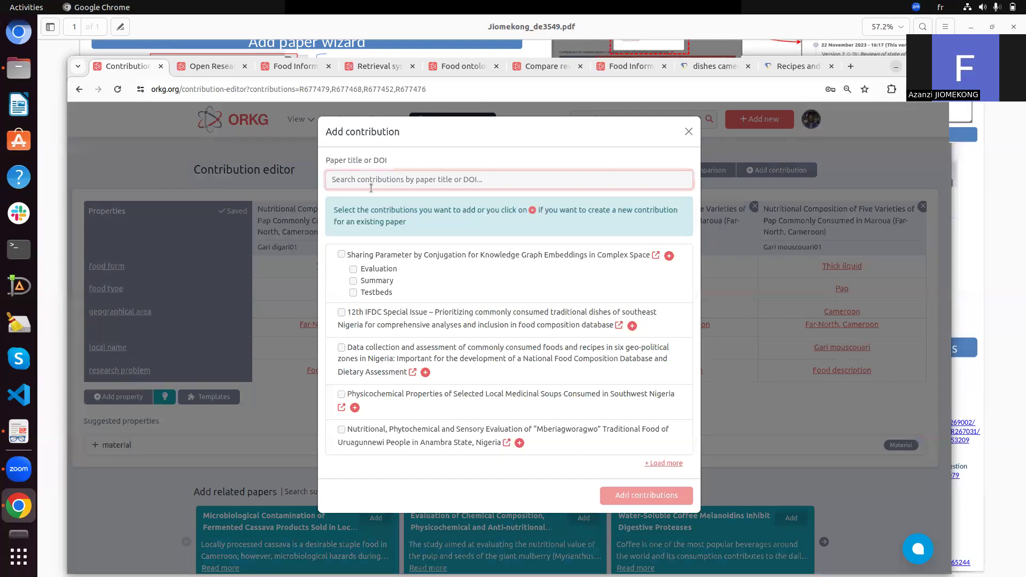
type("nut")
key("BackSpace")
key("BackSpace")
key("BackSpace")
type("carete")
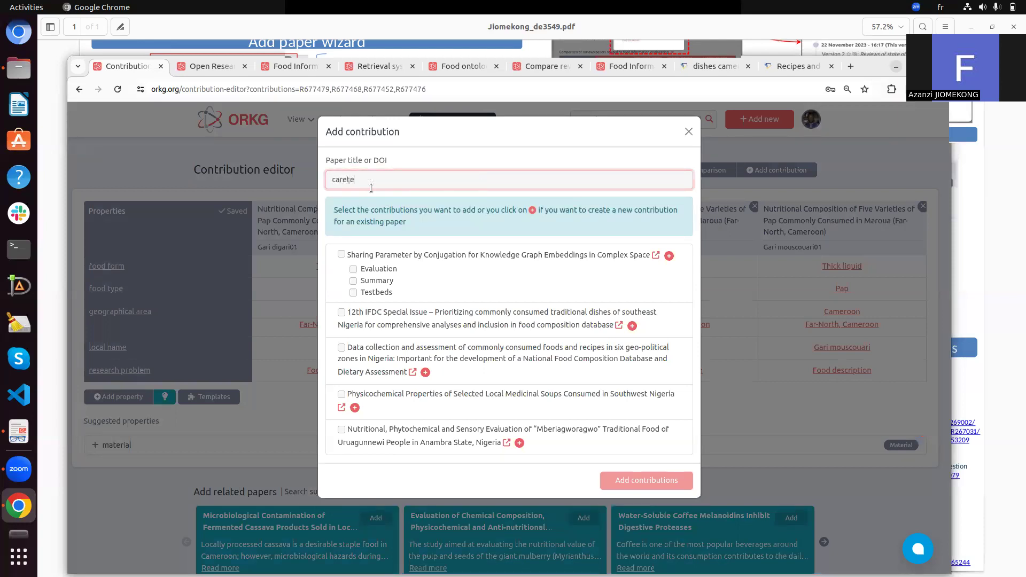
type("oi")
key("BackSpace")
key("BackSpace")
key("BackSpace")
key("BackSpace")
key("BackSpace")
key("BackSpace")
key("BackSpace")
key("BackSpace")
type("cameroon")
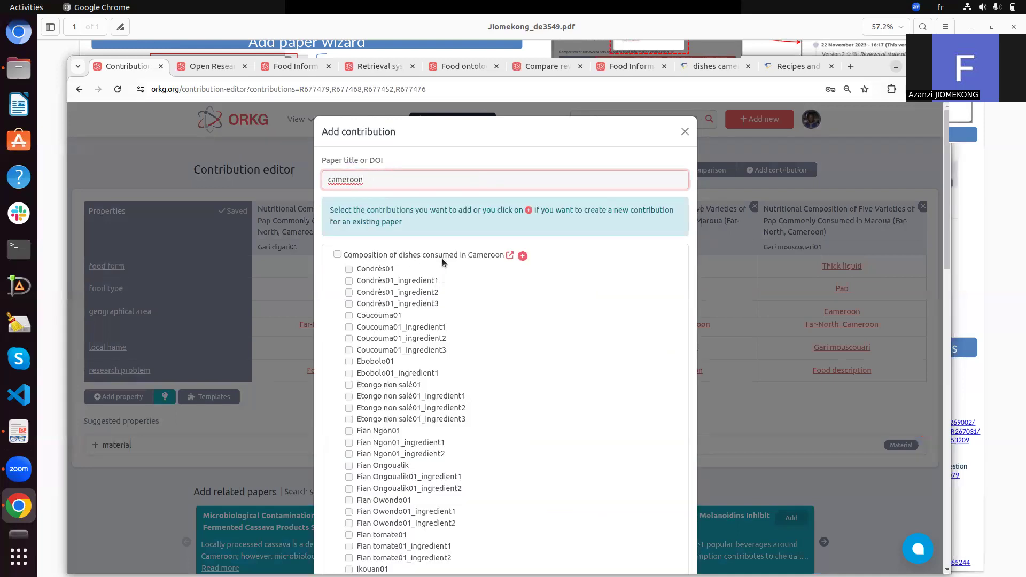
- Add Condrès01, Ebobolo01, Fian Ngon01 and Ikouan01 from the paper Composition of dishes consumed in Cameroon
left_click(349, 270)
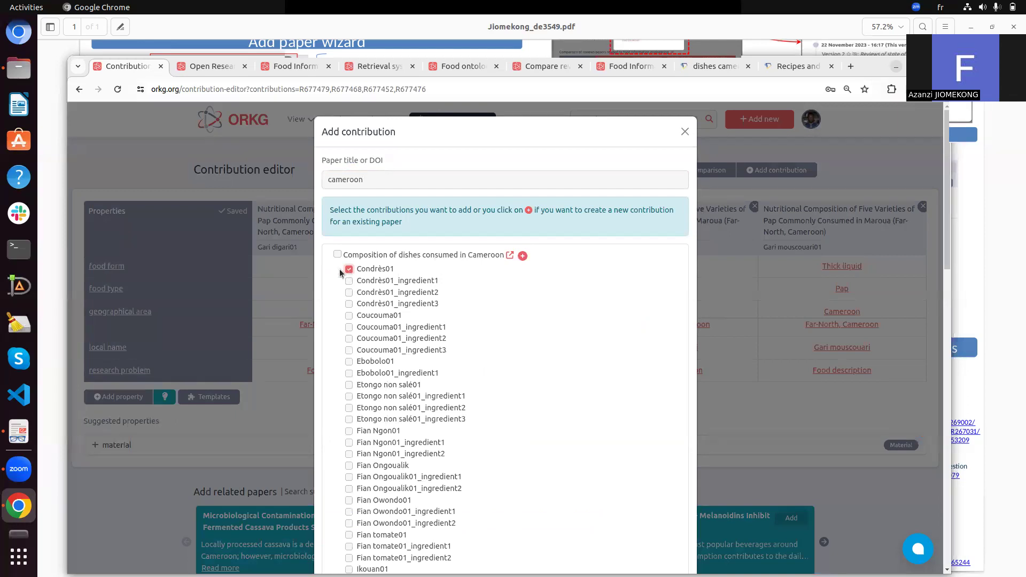
left_click(349, 362)
scroll(512, 390, "down", 4)
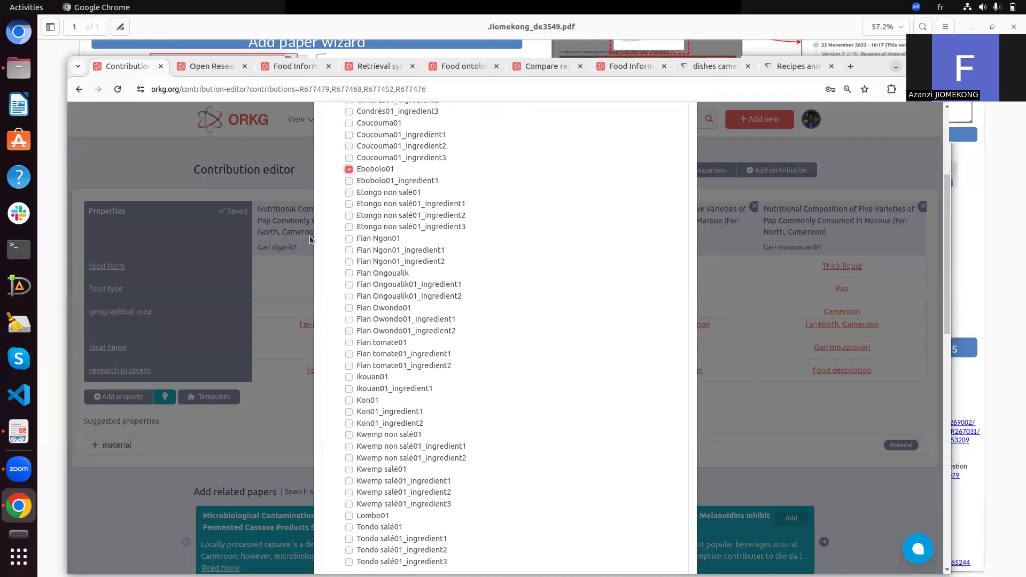
left_click(349, 238)
left_click(349, 377)
scroll(646, 380, "down", 9)
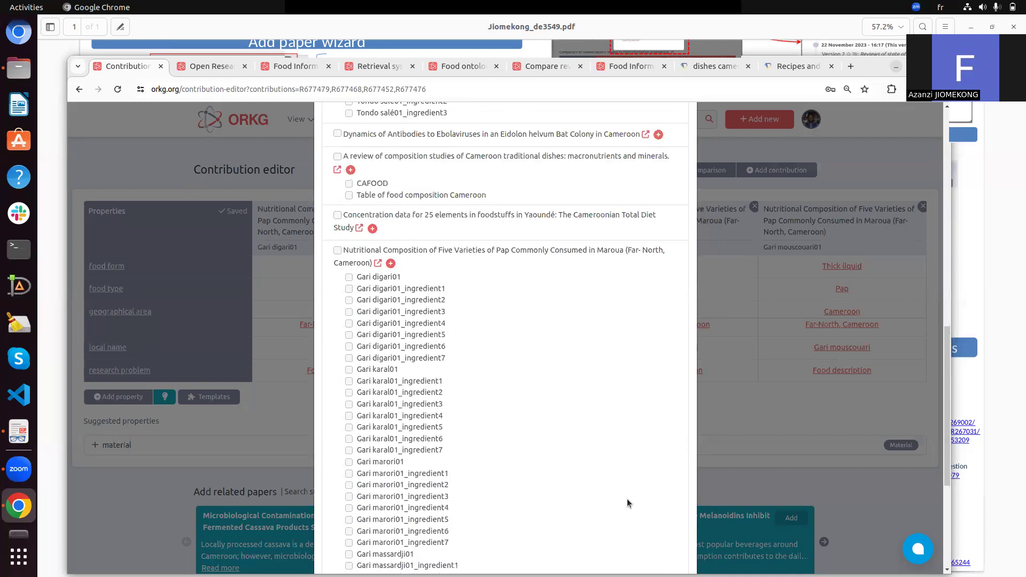
scroll(521, 364, "down", 5)
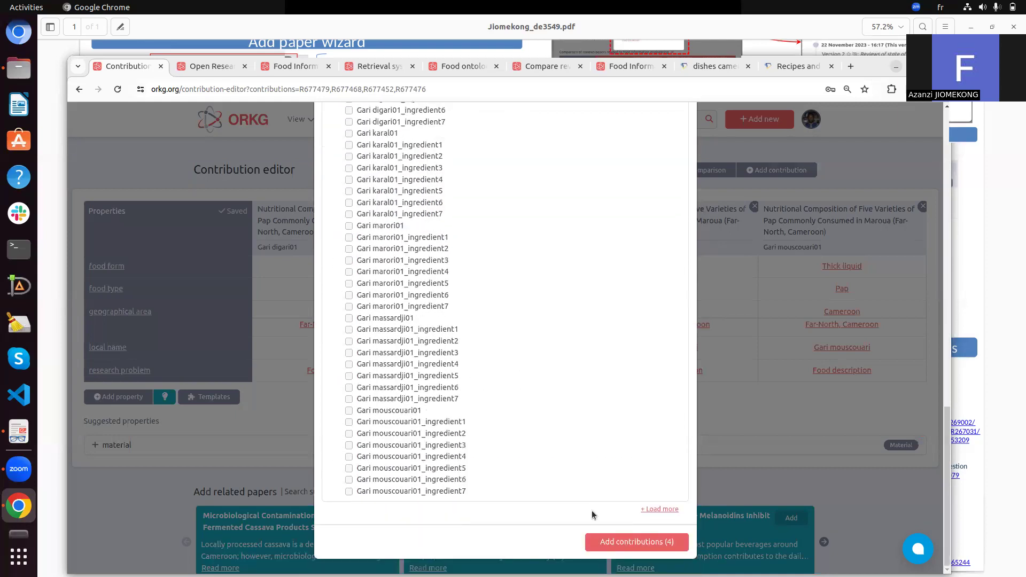
left_click(603, 543)
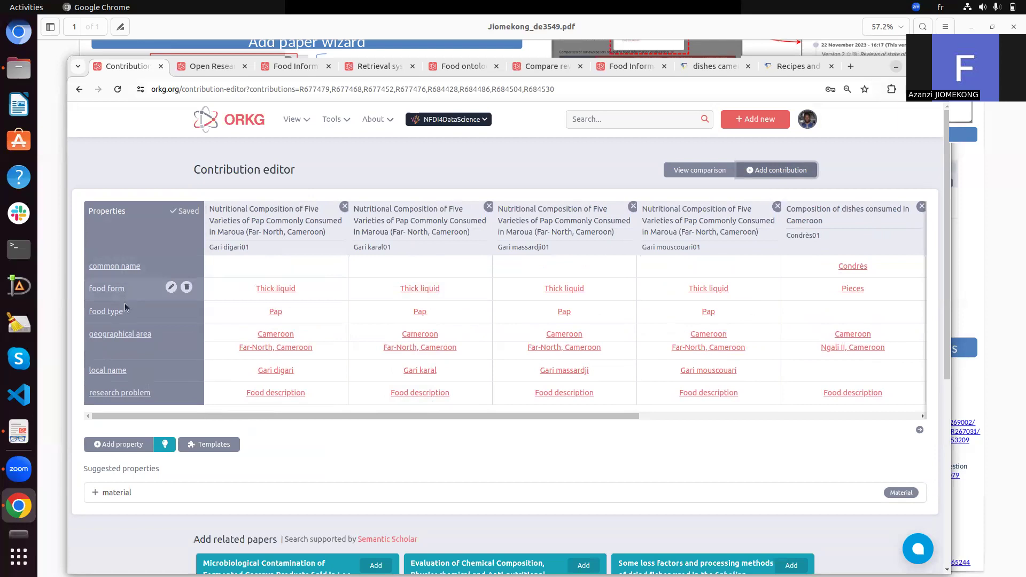
- Examine the details of the first two suggested related papers, on fermented cassava contamination and on chemical composition evaluation
scroll(291, 429, "down", 3)
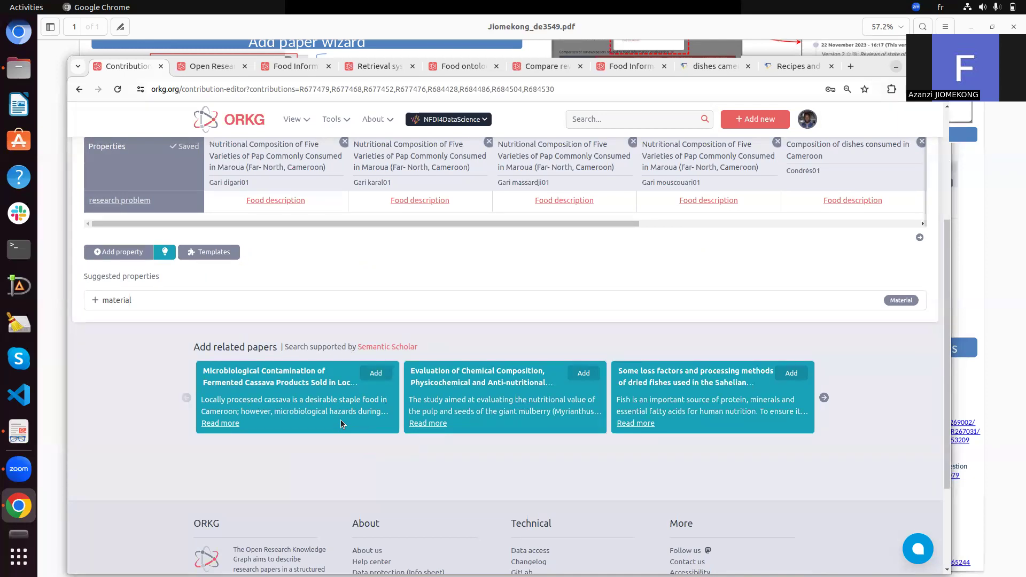
left_click(239, 427)
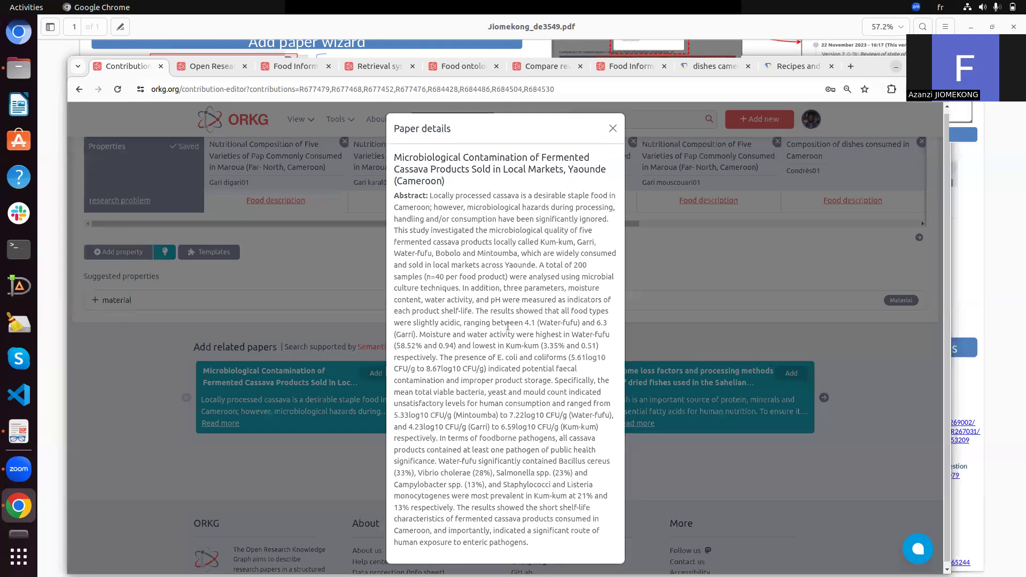
left_click(698, 470)
left_click(439, 424)
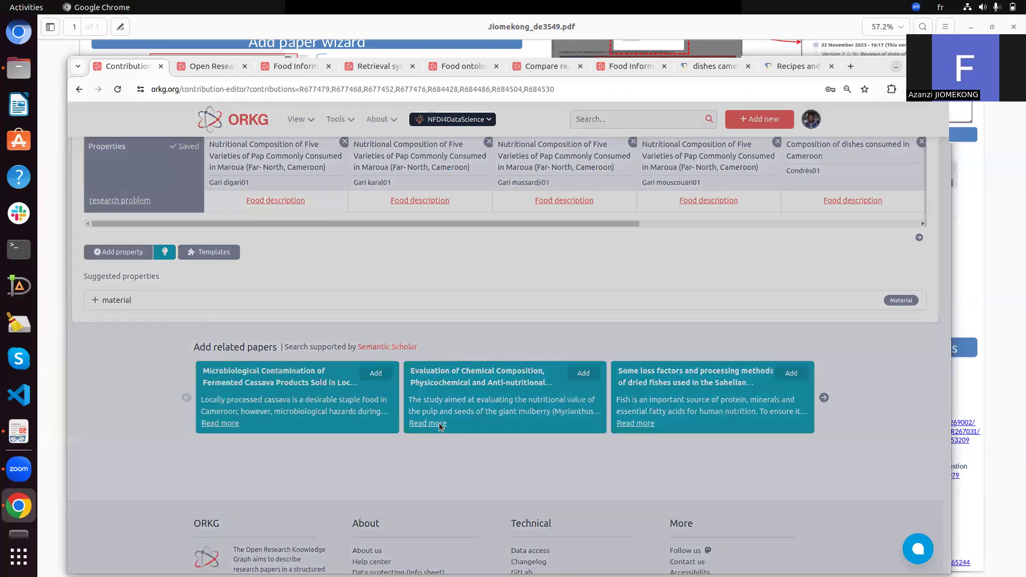
left_click(645, 468)
scroll(653, 492, "up", 3)
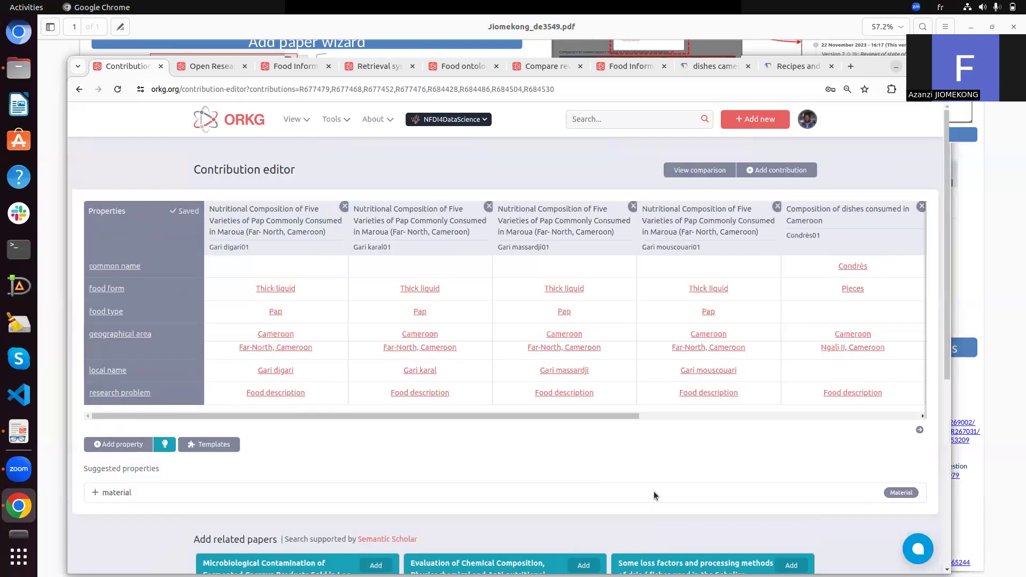
- View the comparison built from the selected Gari and Cameroonian dish contributions
left_click(685, 171)
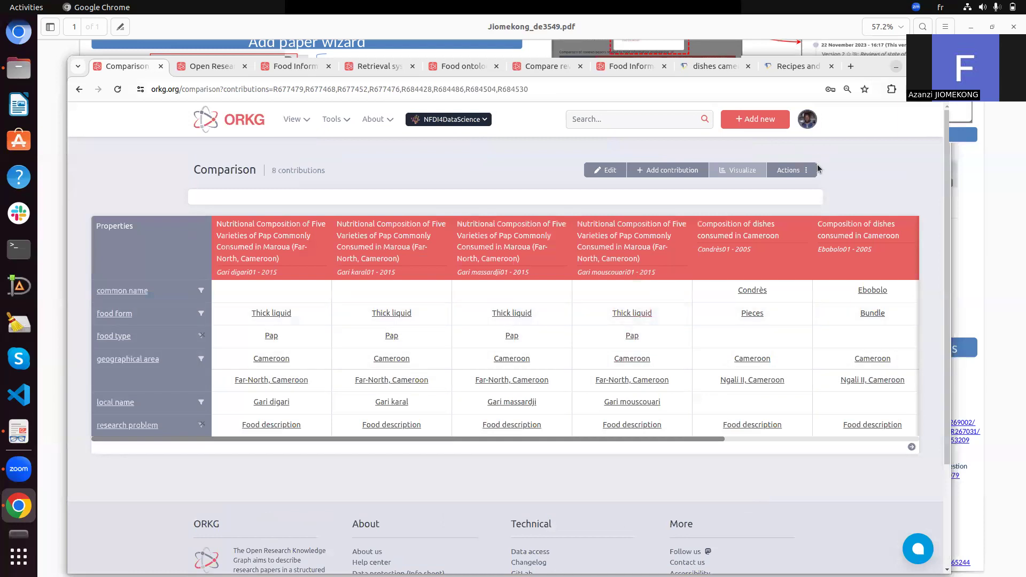
- Hide the Common name property in the comparison's property selection and show it again
left_click(801, 171)
left_click(789, 246)
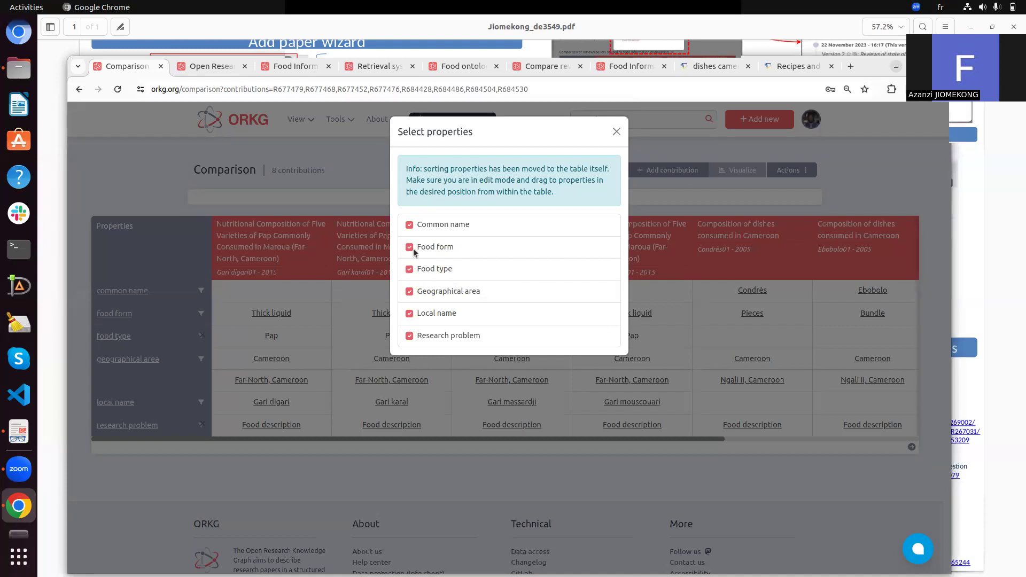
left_click(409, 229)
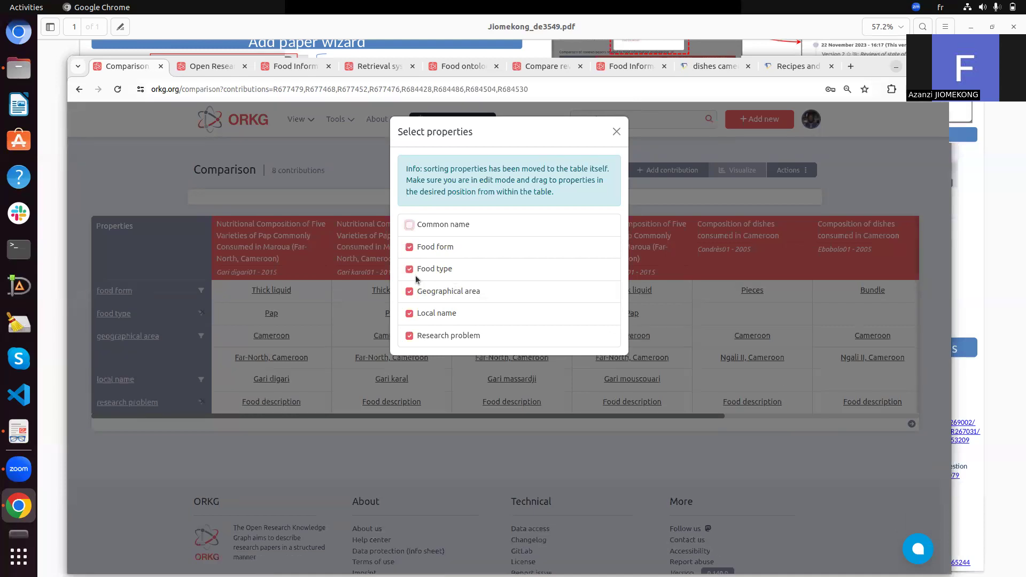
left_click(409, 225)
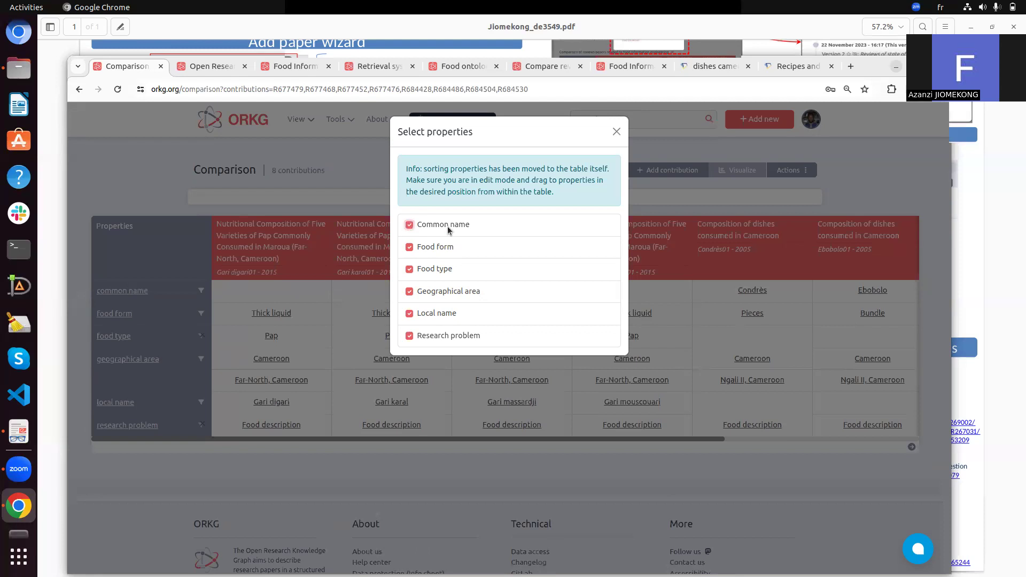
left_click(883, 186)
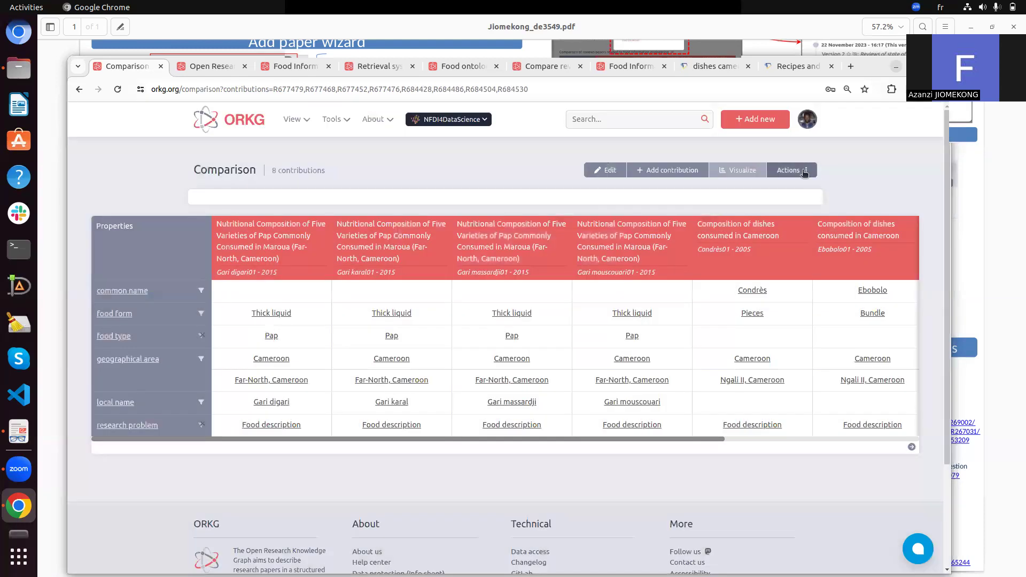
- Start publishing the comparison and title it "Comparison of food eaten in Cameroon"
left_click(804, 171)
left_click(753, 471)
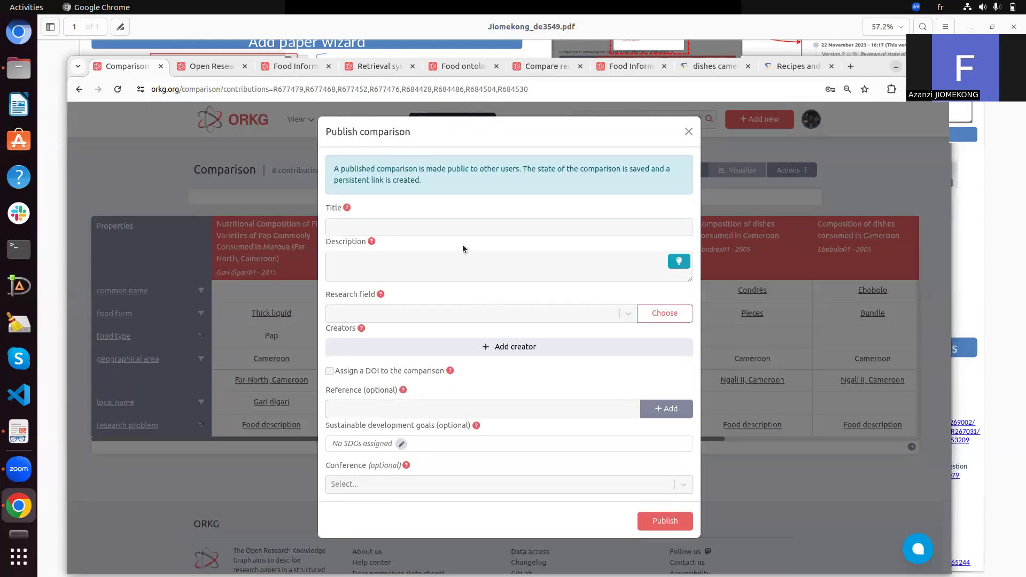
left_click(457, 230)
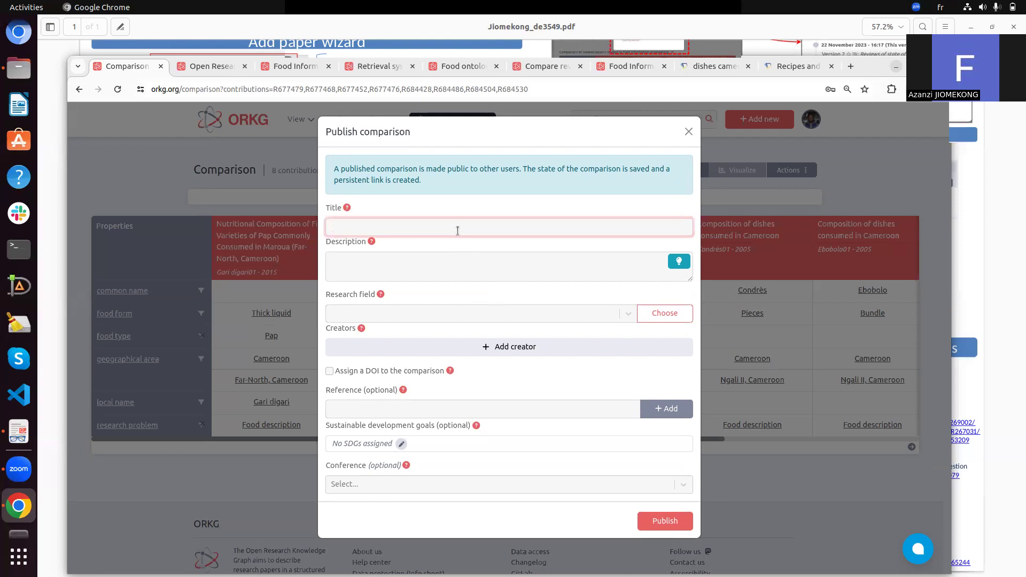
type("Comparison of food eaten in Cameroon")
- Begin the description with "This comparison describes the food that are eaten in Cameroon. The current version contains"
left_click(469, 266)
type("These")
key("BackSpace")
key("BackSpace")
key("BackSpace")
type("is")
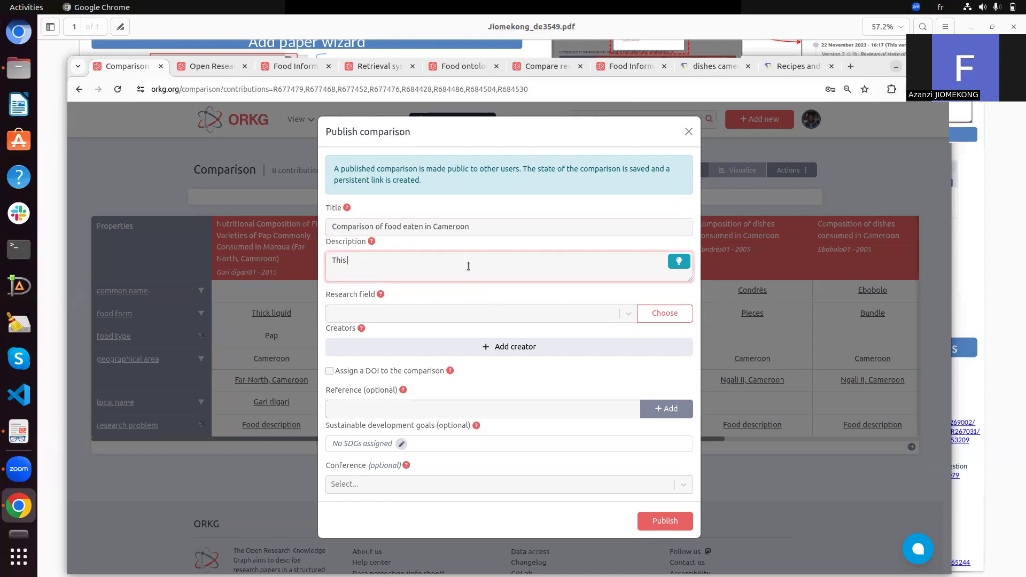
type(" comparison desc")
type("riv")
type("bes ther")
key("BackSpace")
type("food that are eaten ")
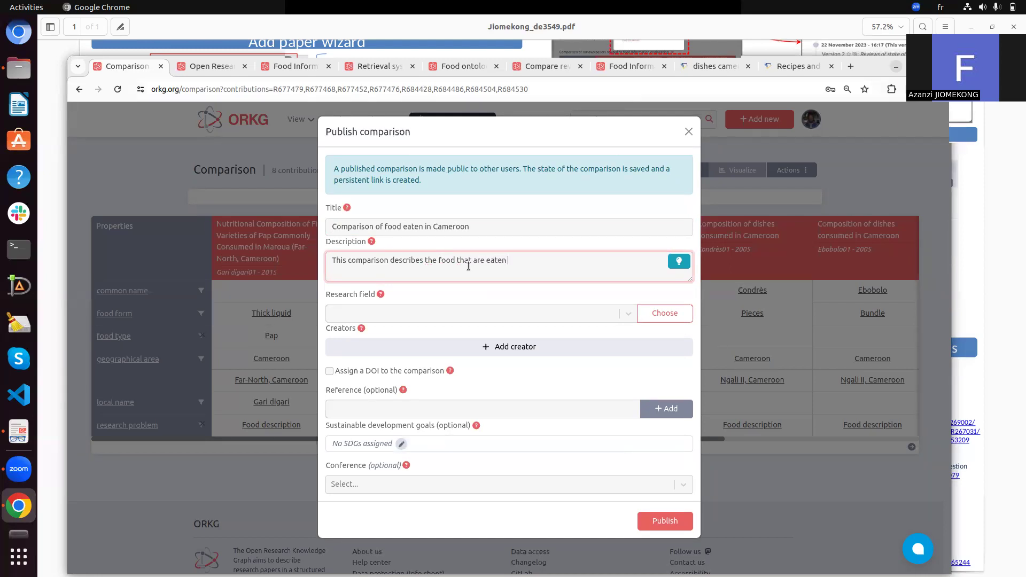
type("in Cameroon. The current version contains ")
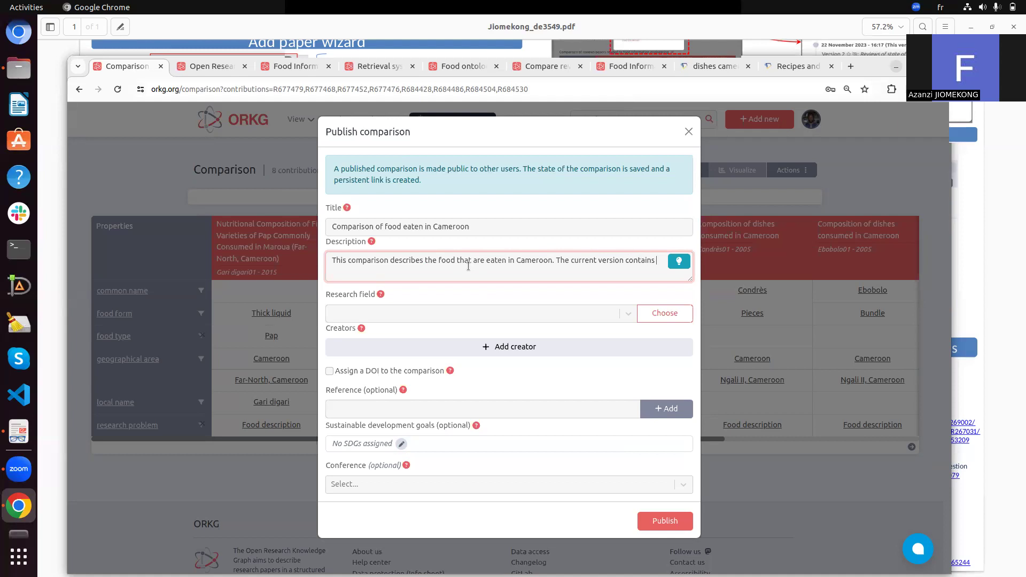
- Complete the description with "pap and traditional dishes consume in the north and the center region of Cameroon."
type("pap and")
type(" traditional dishe")
type("s consumes")
type("in the north an")
type("d the cente")
type("r region o")
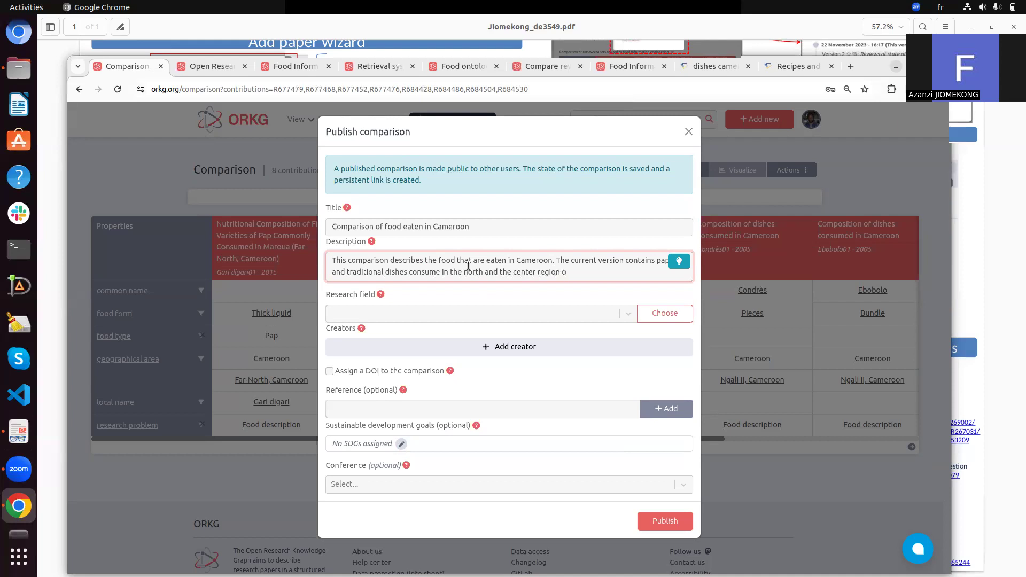
type("f Cameroon.")
- Check the smart suggestions for the description and set the research field to Food Information Engineering
left_click(676, 261)
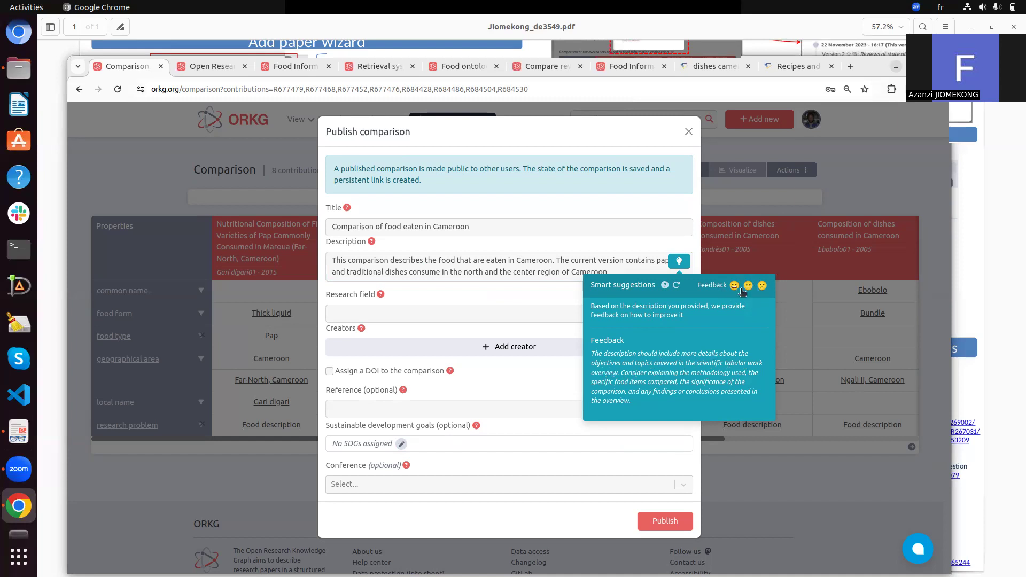
left_click(545, 370)
left_click(469, 315)
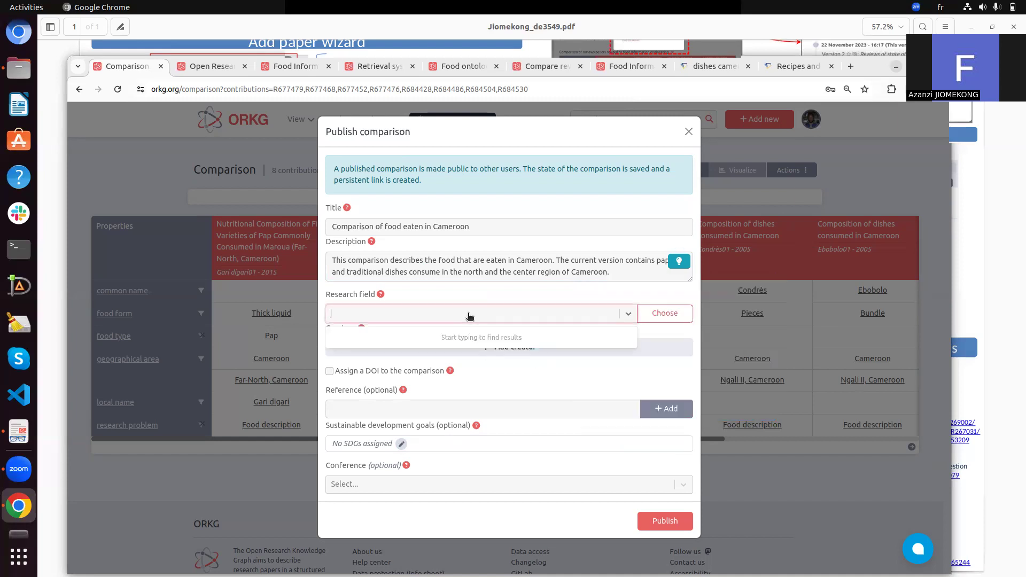
type("food inform")
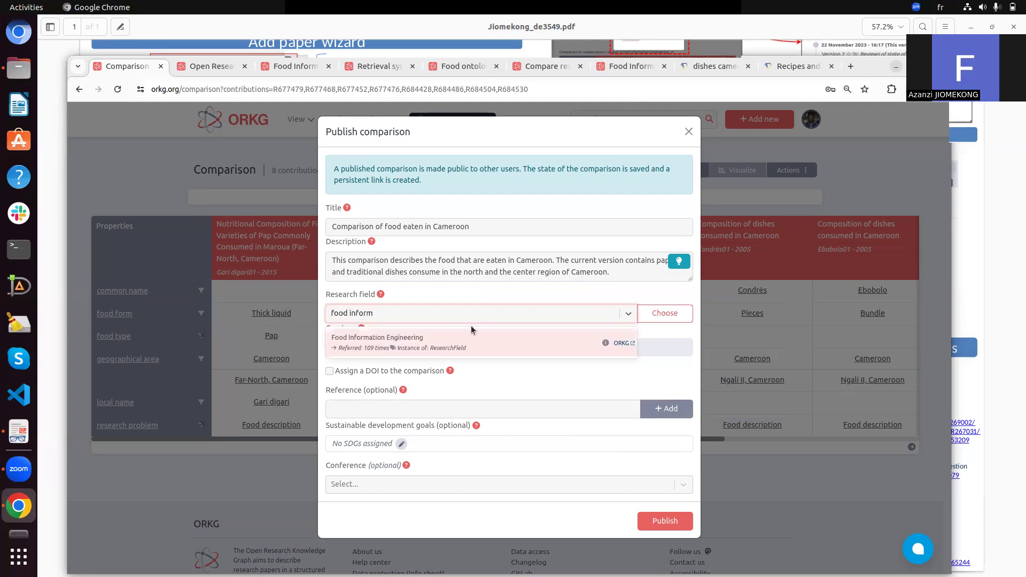
left_click(474, 348)
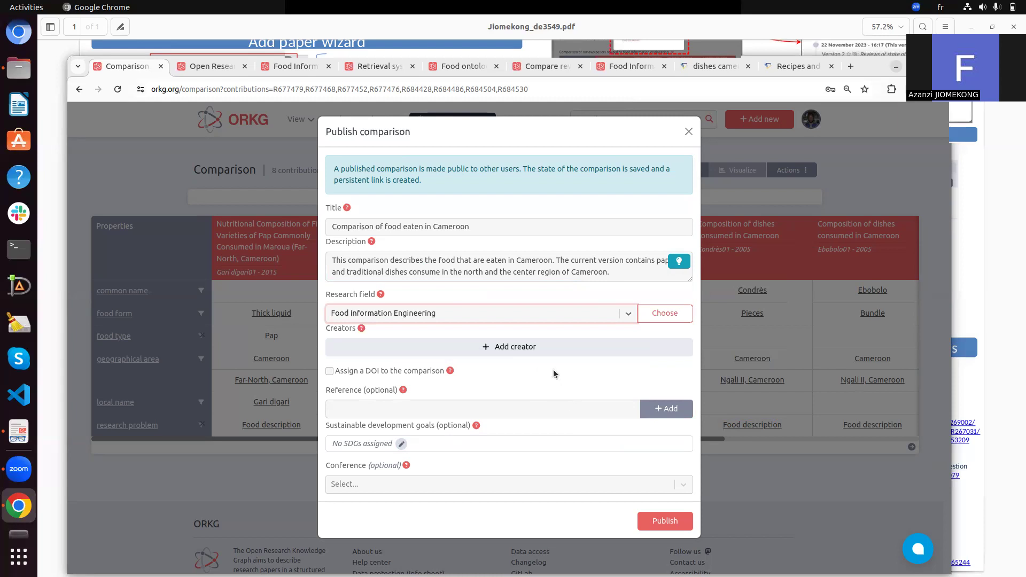
- Add the creator by selecting their existing record and choose to assign a DOI to the comparison
left_click(543, 347)
type("azan")
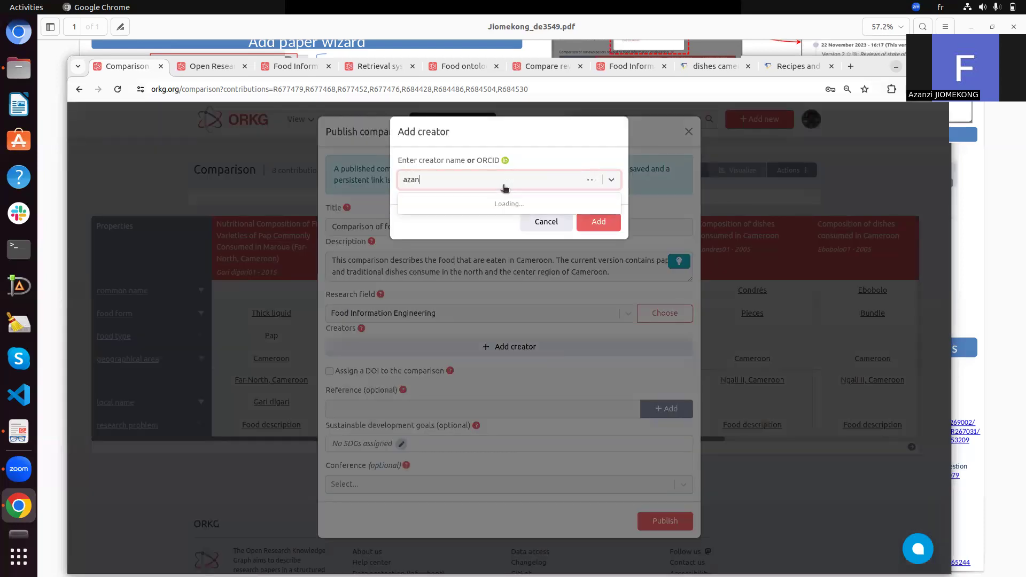
left_click(441, 228)
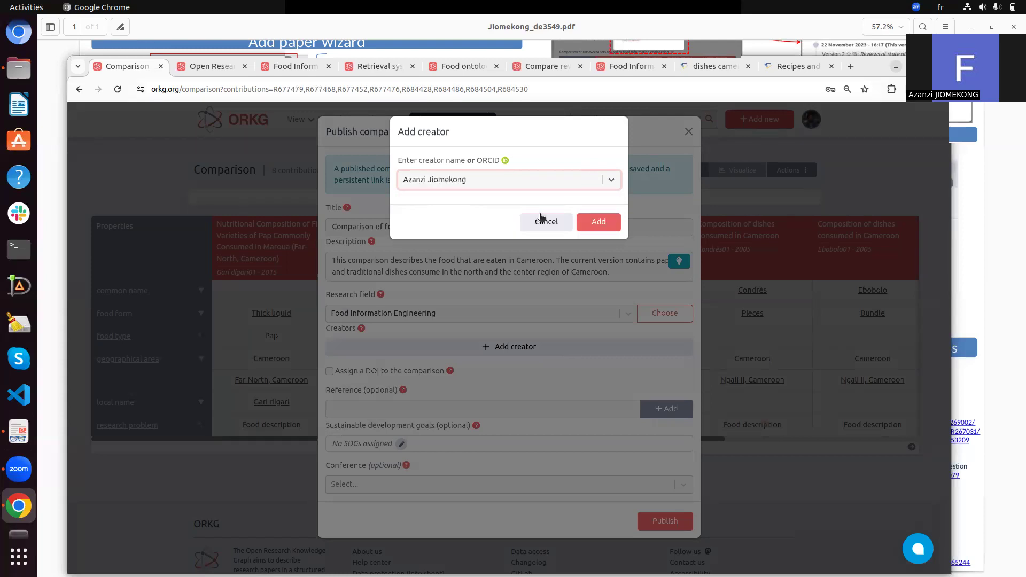
left_click(599, 222)
left_click(328, 393)
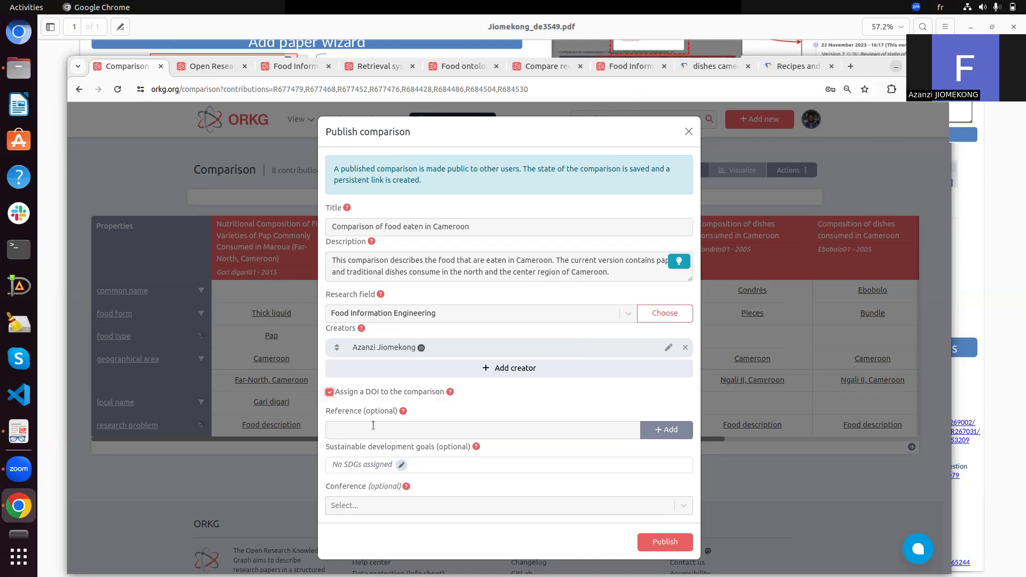
- Assign the sustainable development goals 2. Zero Hunger and 3. Good Health and Well-being to the comparison
left_click(402, 464)
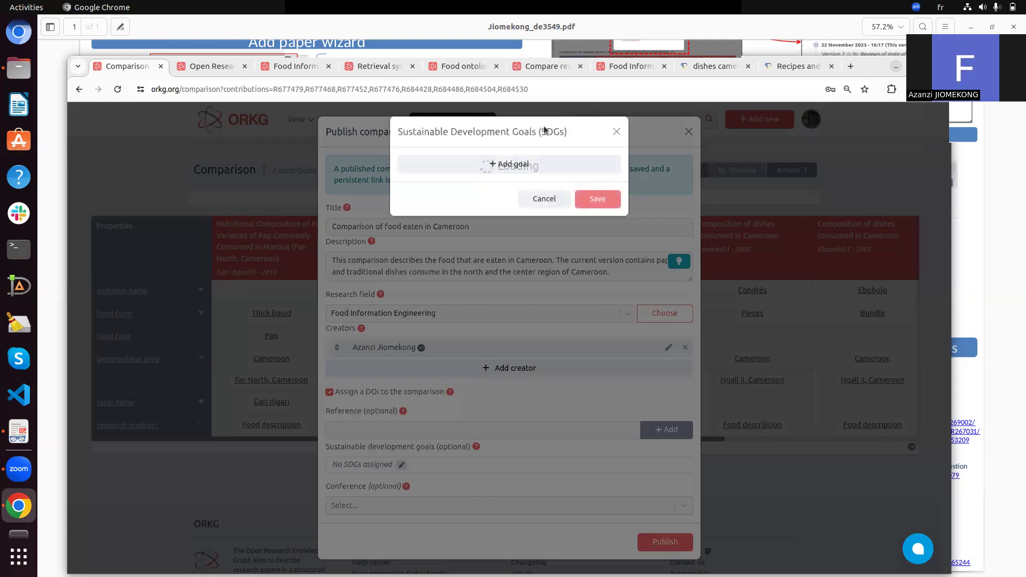
left_click(537, 164)
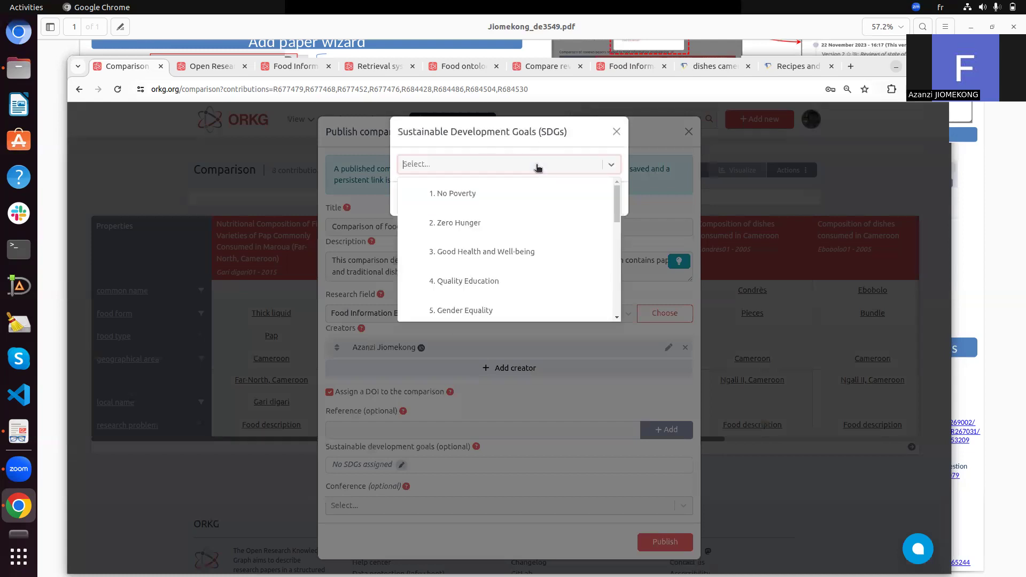
left_click(517, 223)
left_click(514, 196)
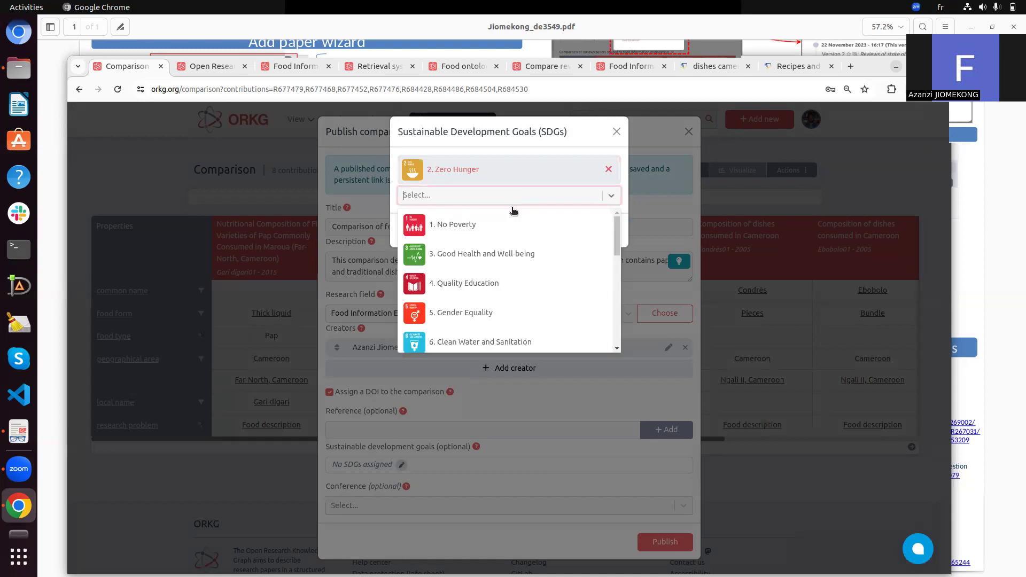
left_click(495, 258)
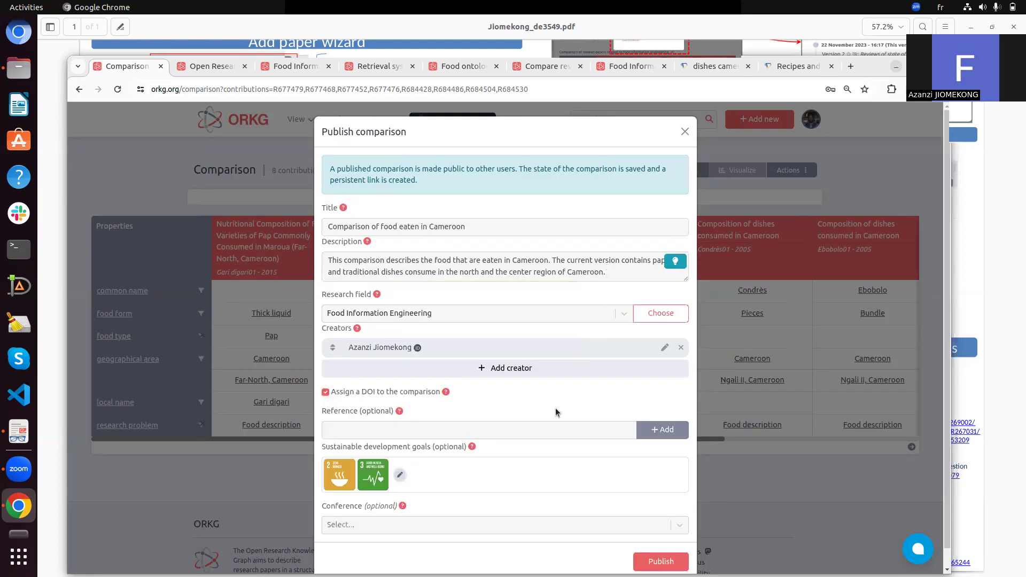
- Close the comparison's publishing form without publishing
scroll(552, 486, "down", 1)
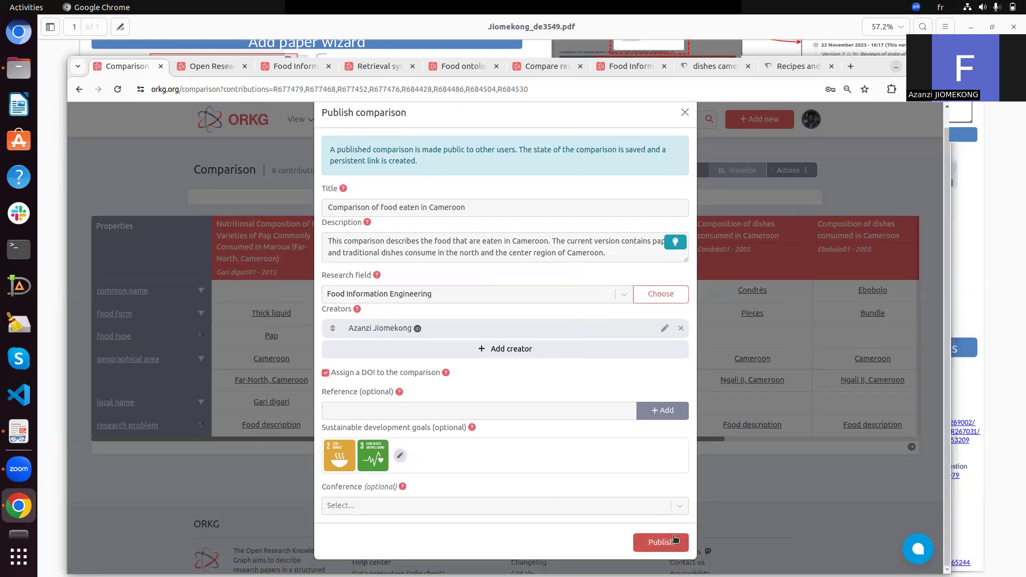
left_click(807, 503)
scroll(808, 503, "down", 3)
scroll(808, 503, "up", 3)
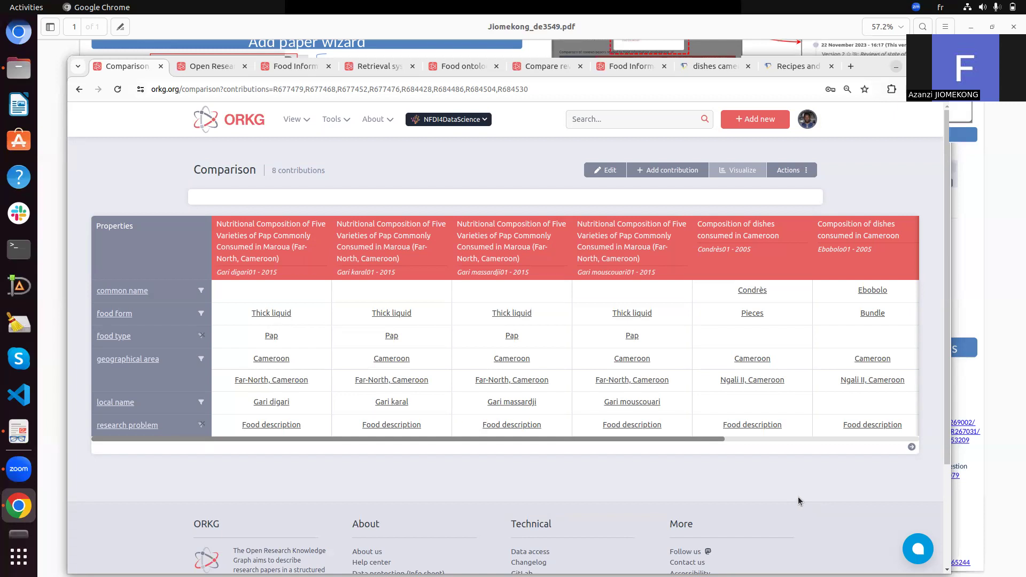
- Create a new ORKG review titled "Food composition table of Cameroon"
left_click(309, 121)
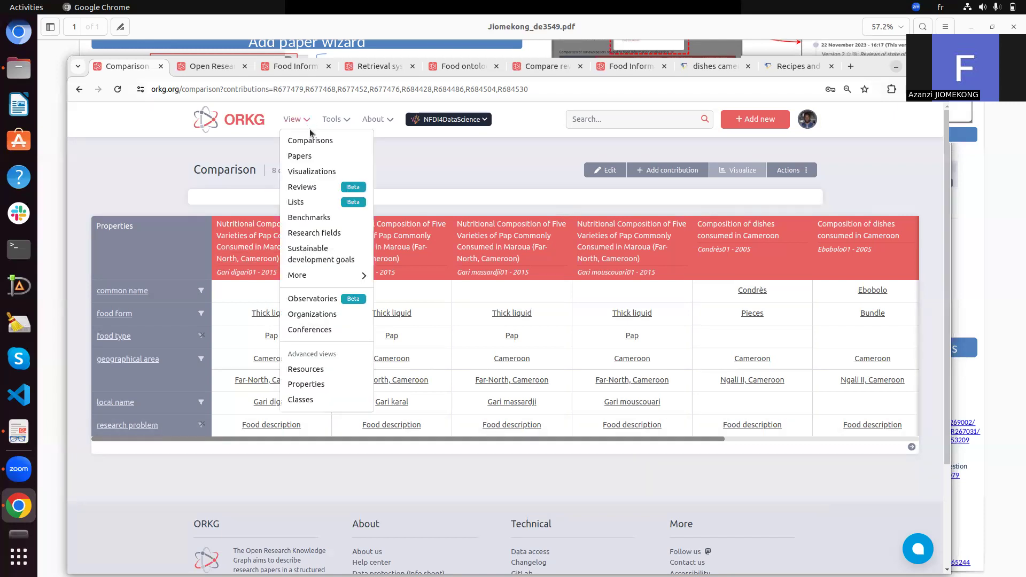
left_click(322, 187)
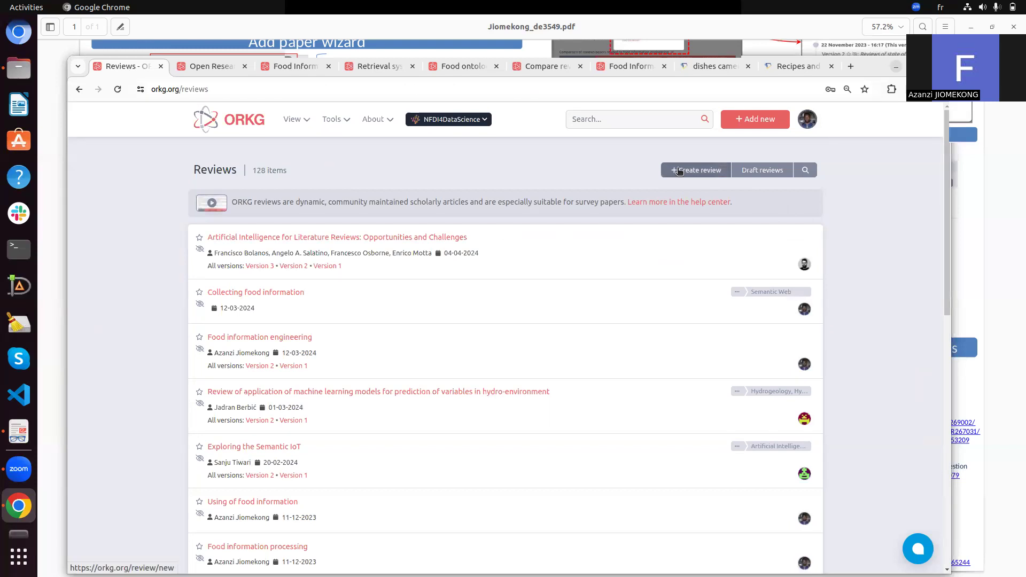
left_click(679, 170)
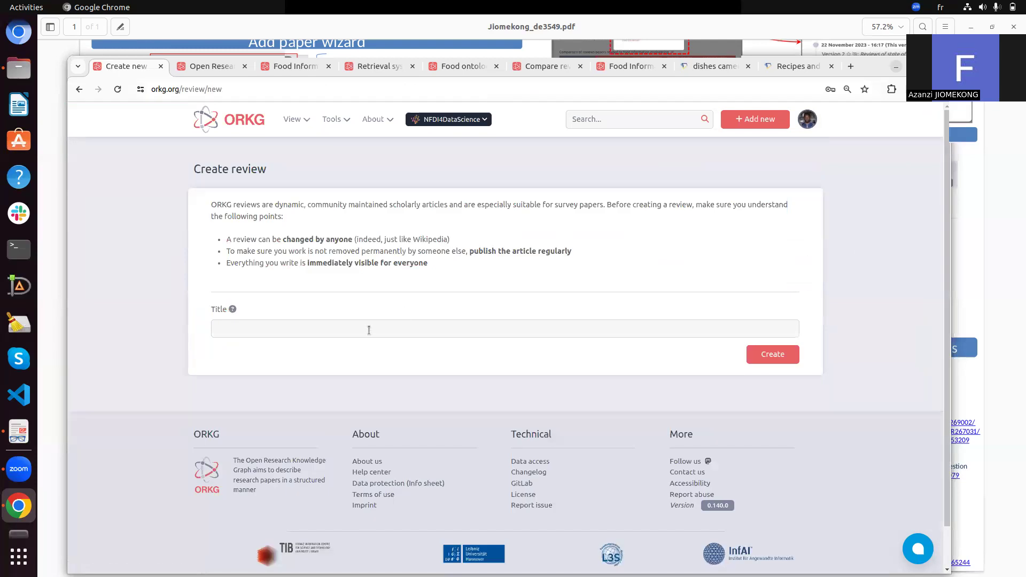
left_click(369, 330)
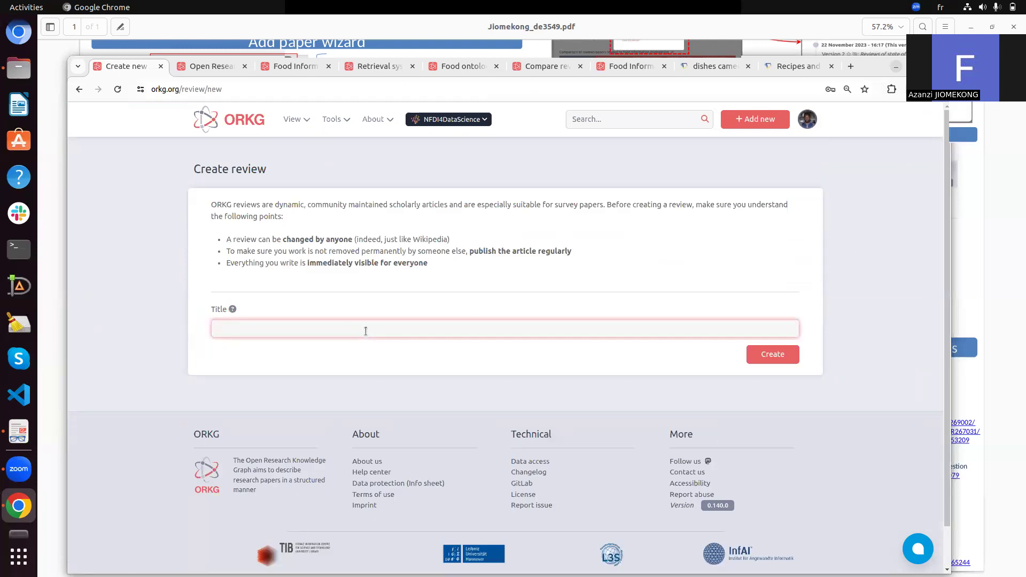
type("Review")
key("ctrl+a")
type("Food composition table of Cameroon")
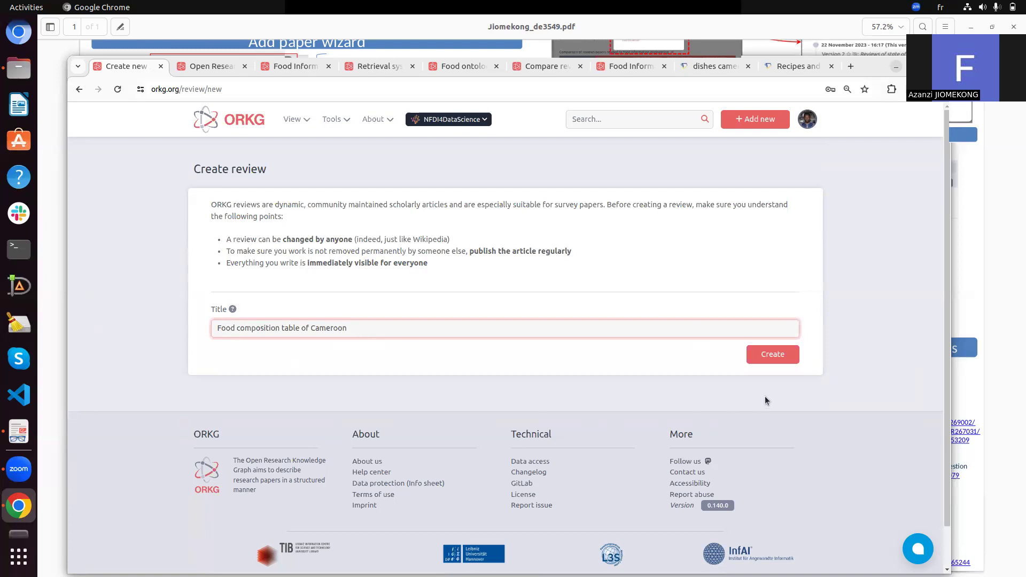
left_click(779, 361)
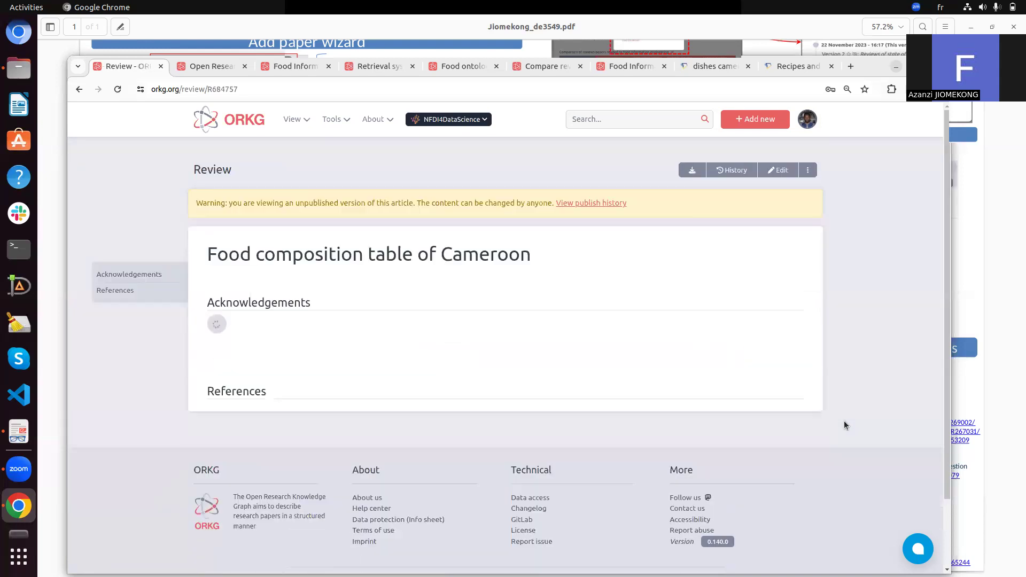
- Look over the newly created review and switch it to editing mode
scroll(845, 425, "down", 3)
scroll(844, 425, "up", 3)
left_click(778, 171)
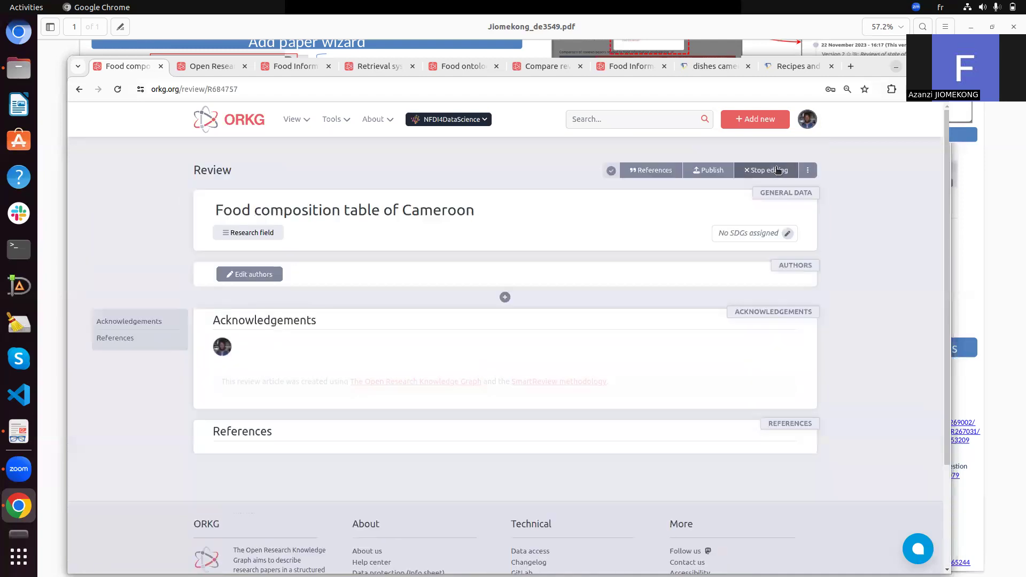
- Add an existing author to the review's author list by searching for the author's name
left_click(241, 275)
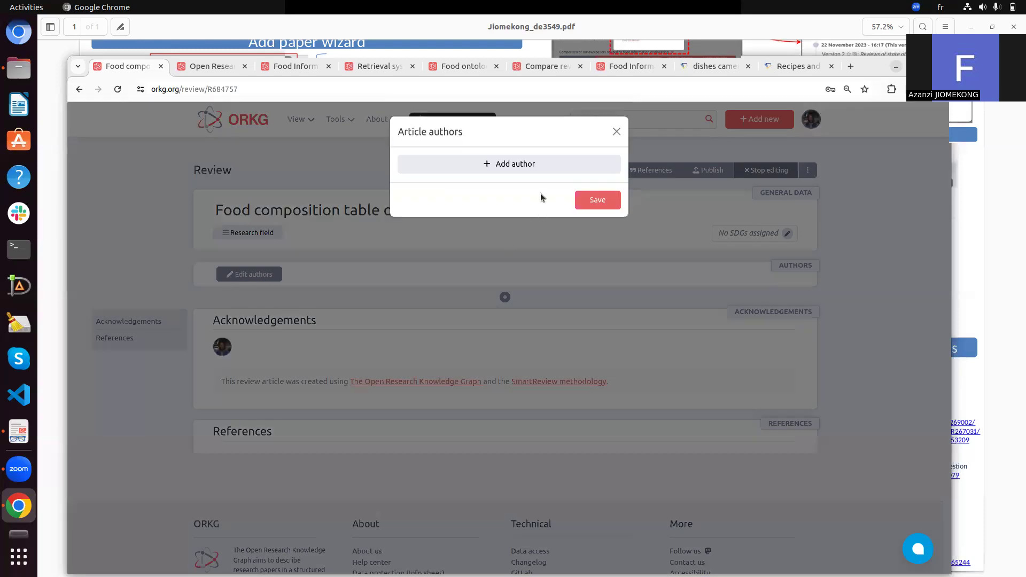
left_click(534, 167)
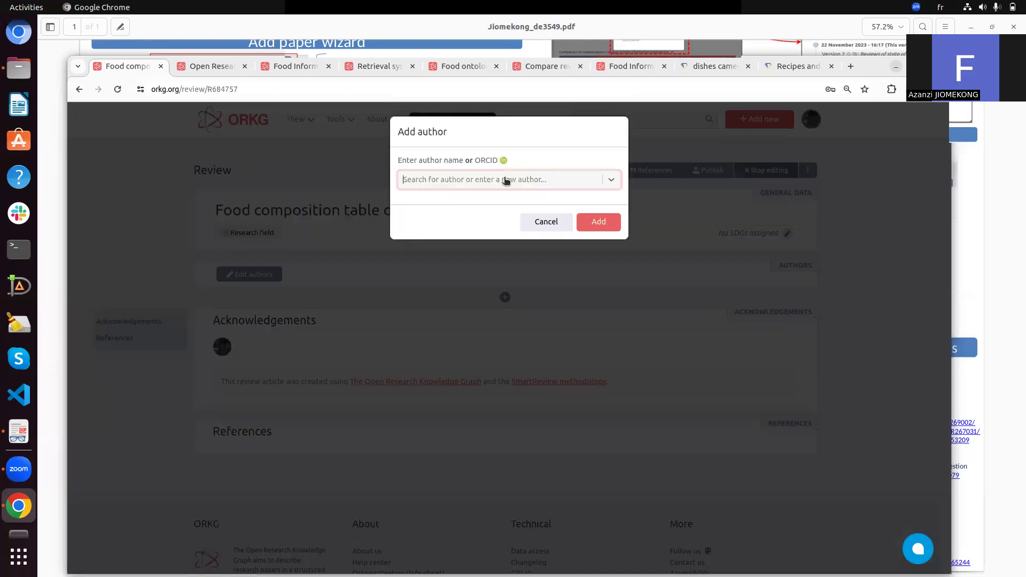
type("azzn")
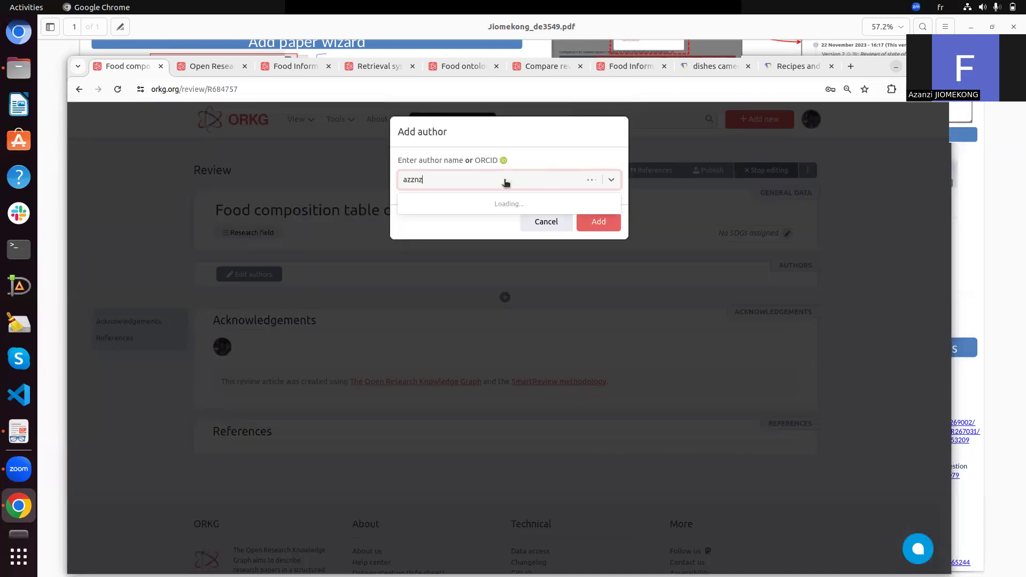
key("BackSpace")
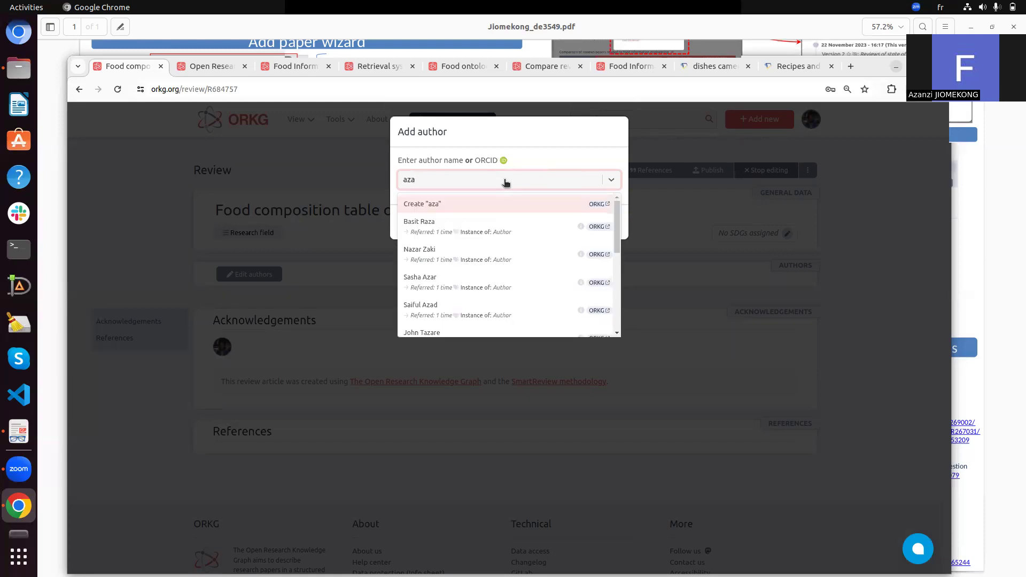
type("nz")
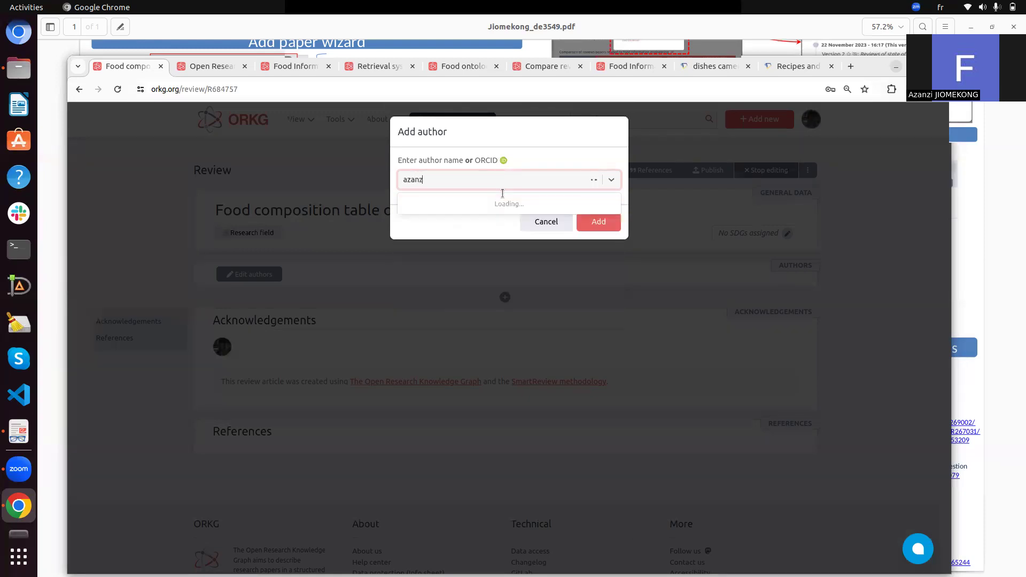
left_click(498, 204)
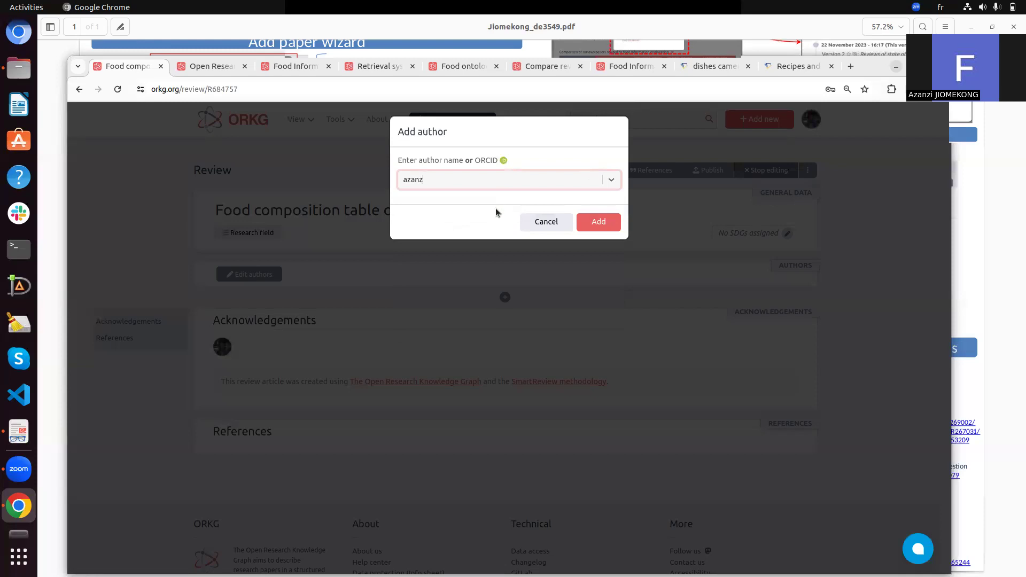
left_click(569, 179)
left_click(527, 179)
type("A")
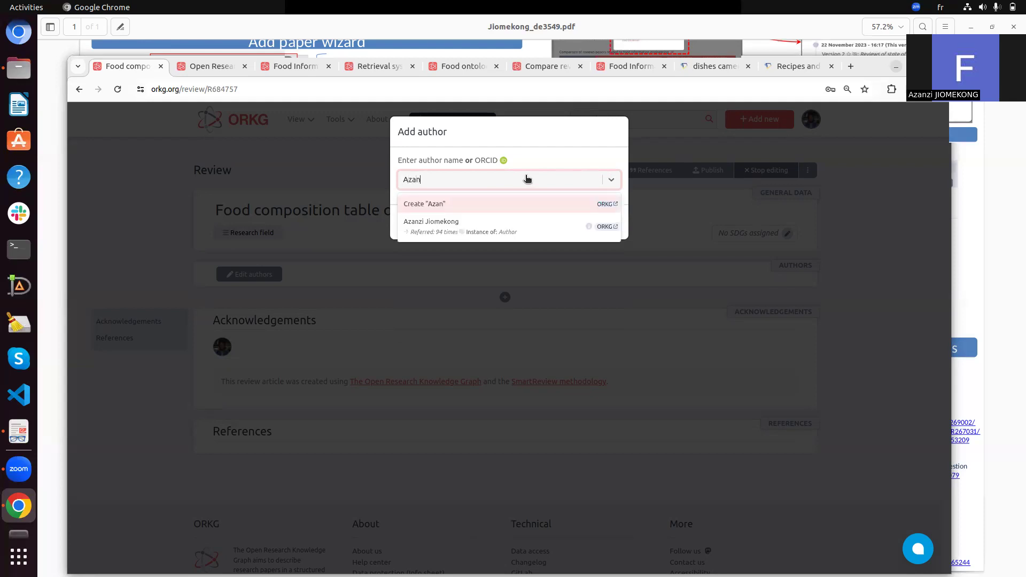
left_click(493, 231)
left_click(582, 223)
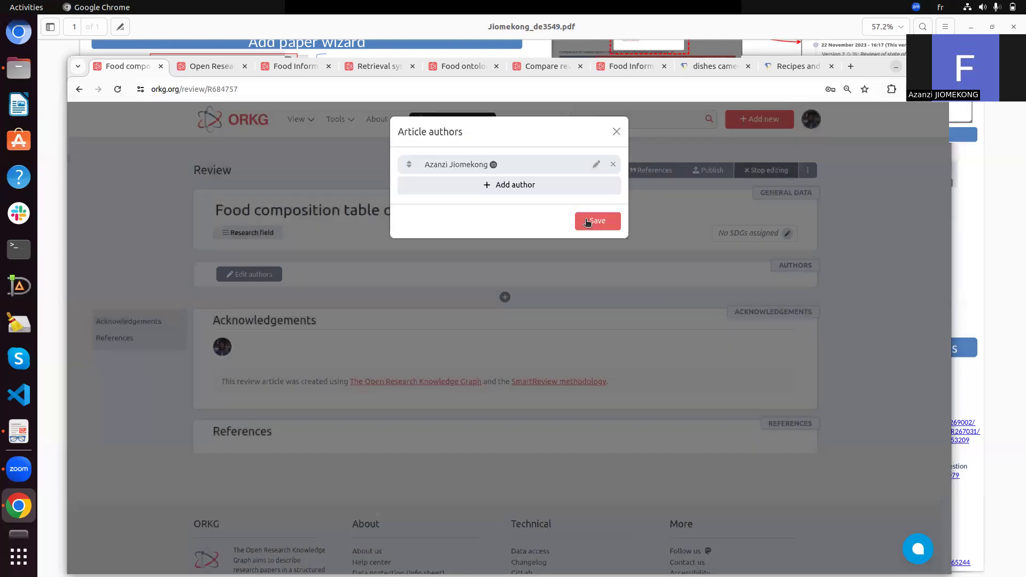
- Cancel adding another author and close the review's author list without saving
left_click(530, 187)
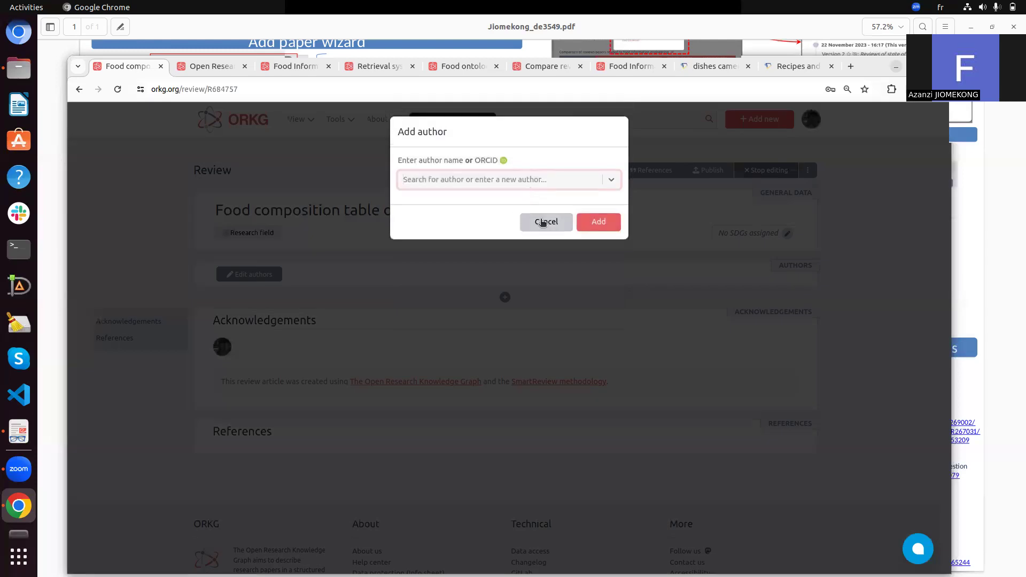
left_click(541, 222)
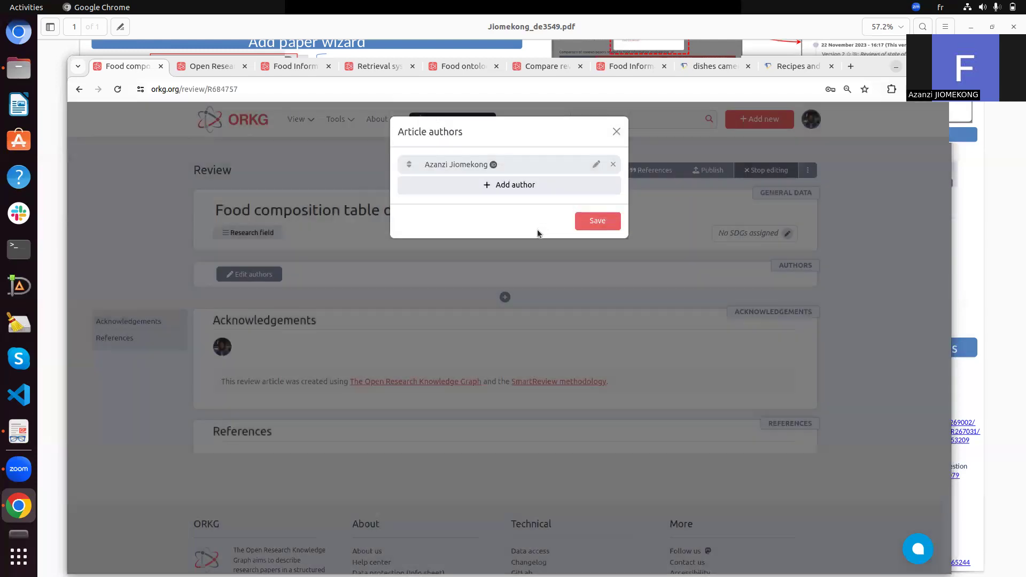
left_click(616, 132)
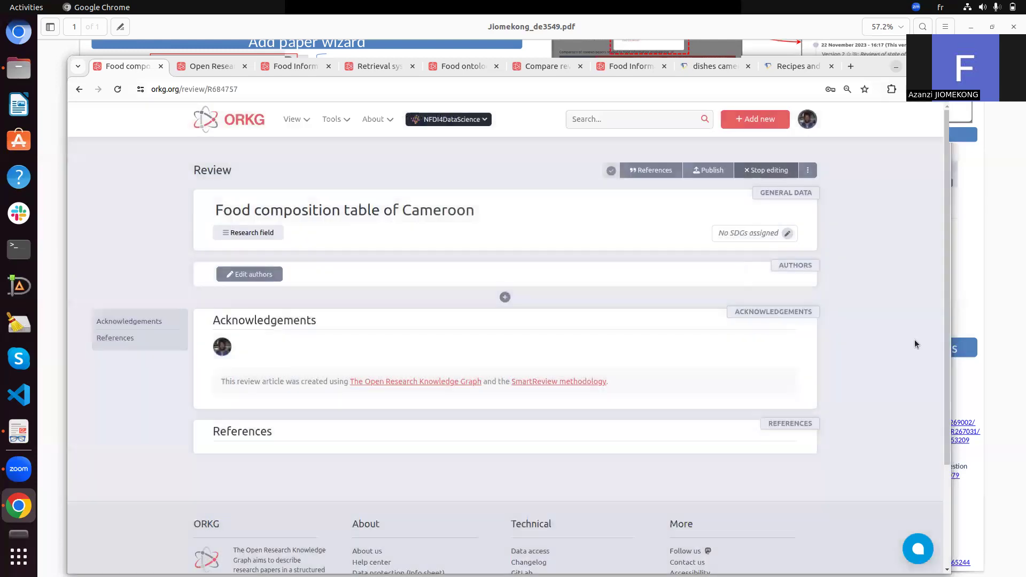
- Insert a comparison section above the acknowledgements and link it to "Comparison of pap consumed in Cameroon"
left_click(504, 297)
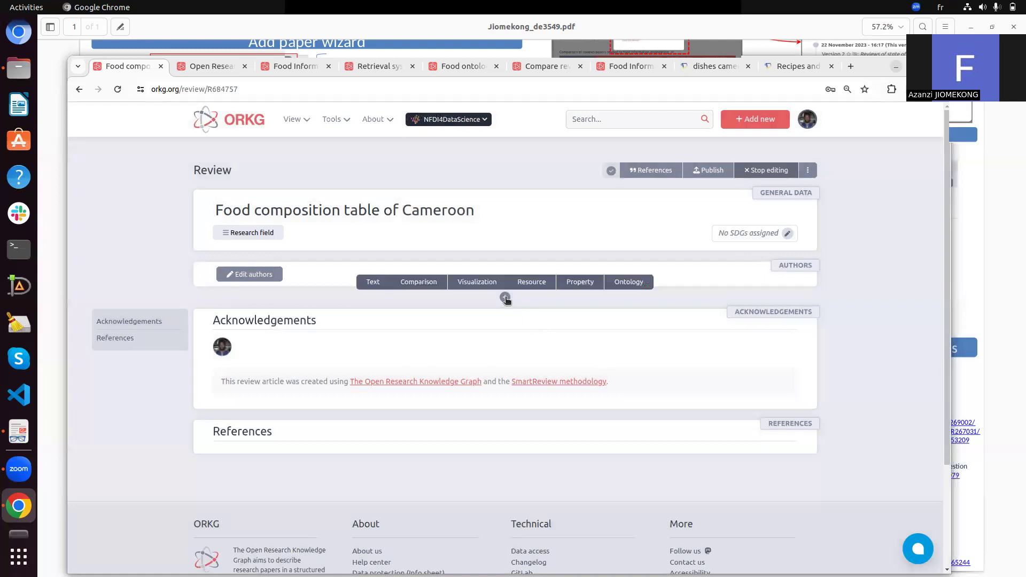
left_click(420, 283)
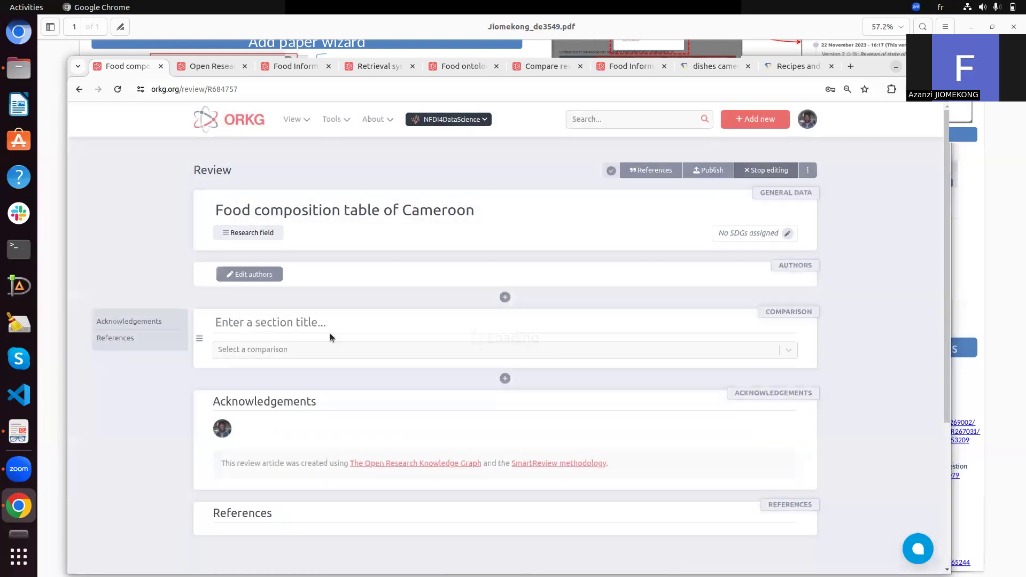
left_click(292, 354)
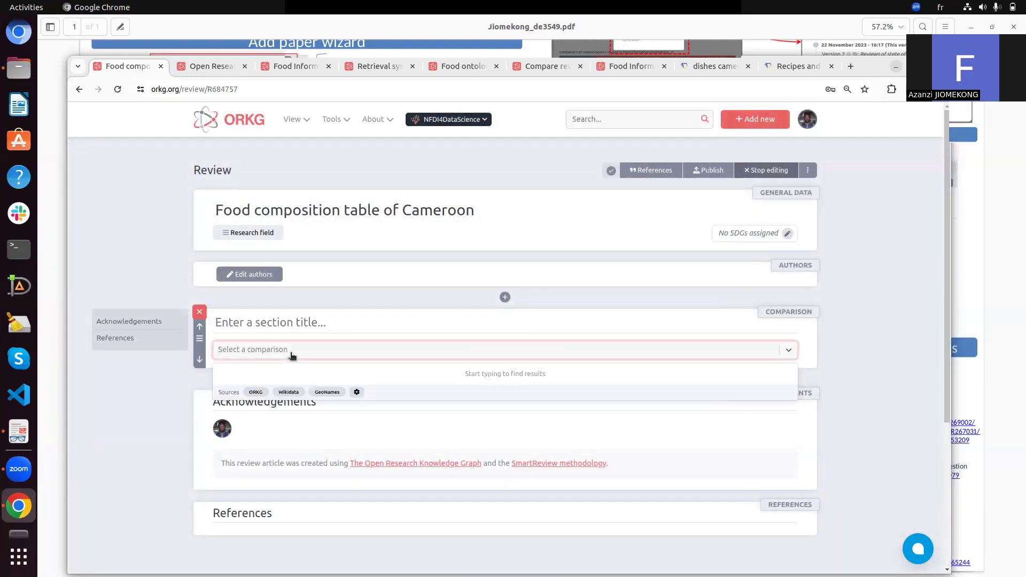
type("cameroon")
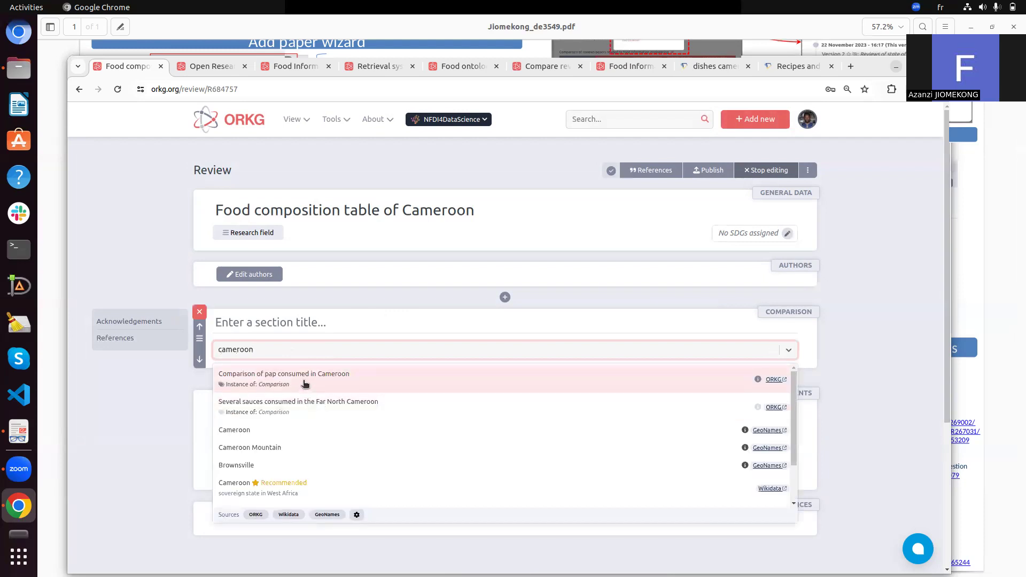
left_click(305, 384)
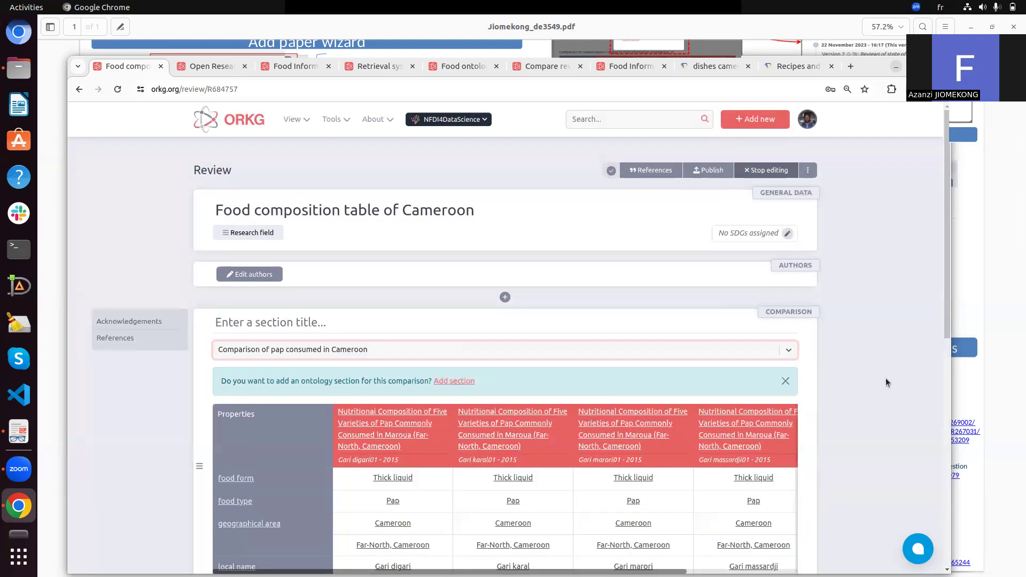
- Title the comparison section "Comparison of pap consumed in Cameroon"
left_click(279, 322)
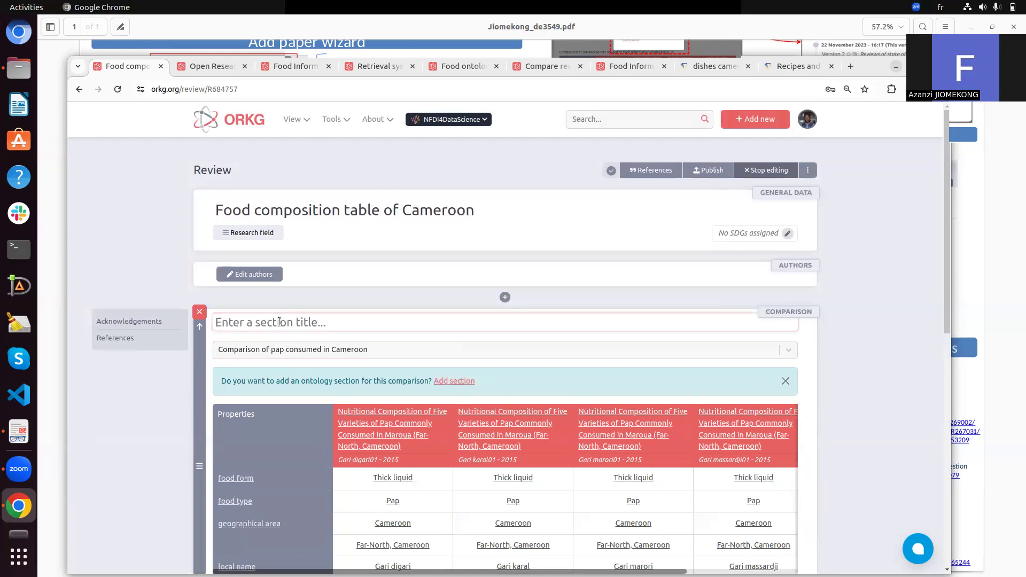
type("Comparison of Pap com")
key("BackSpace")
key("BackSpace")
key("BackSpace")
key("BackSpace")
key("BackSpace")
key("BackSpace")
key("BackSpace")
type("pap consumed in ")
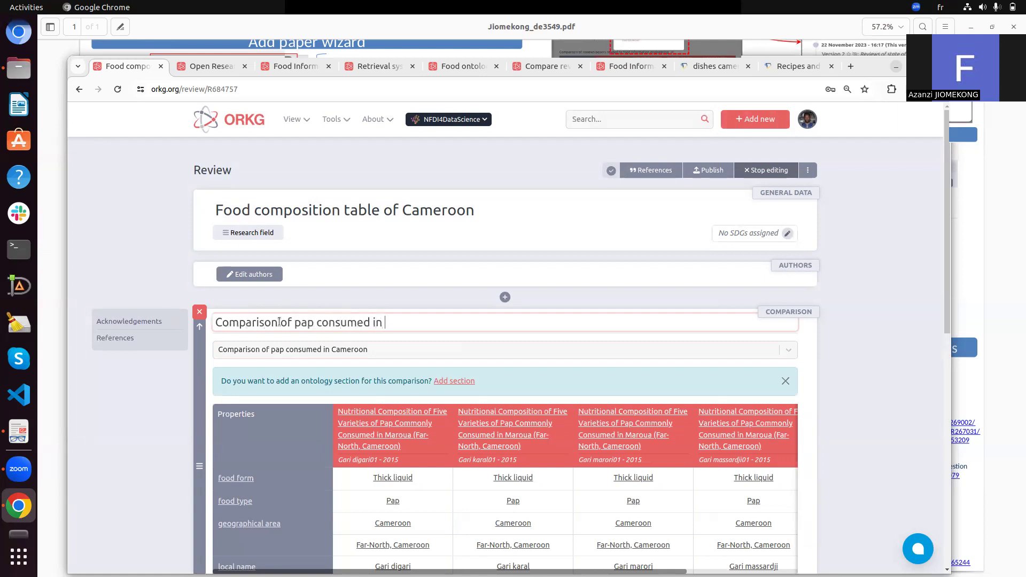
type("Cameroon")
- Insert a text section above the pap comparison and title it "Introduction"
left_click(505, 298)
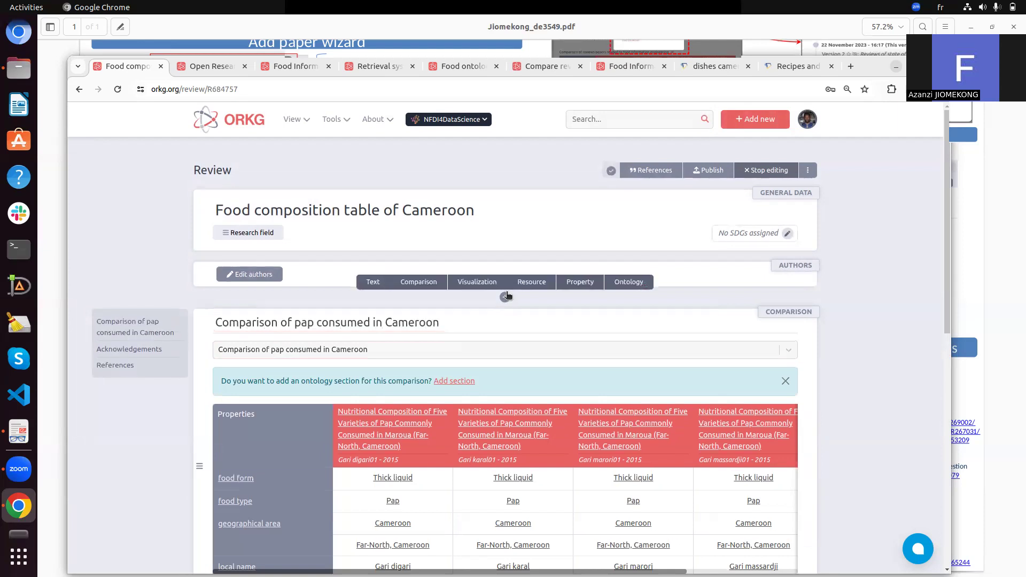
left_click(377, 280)
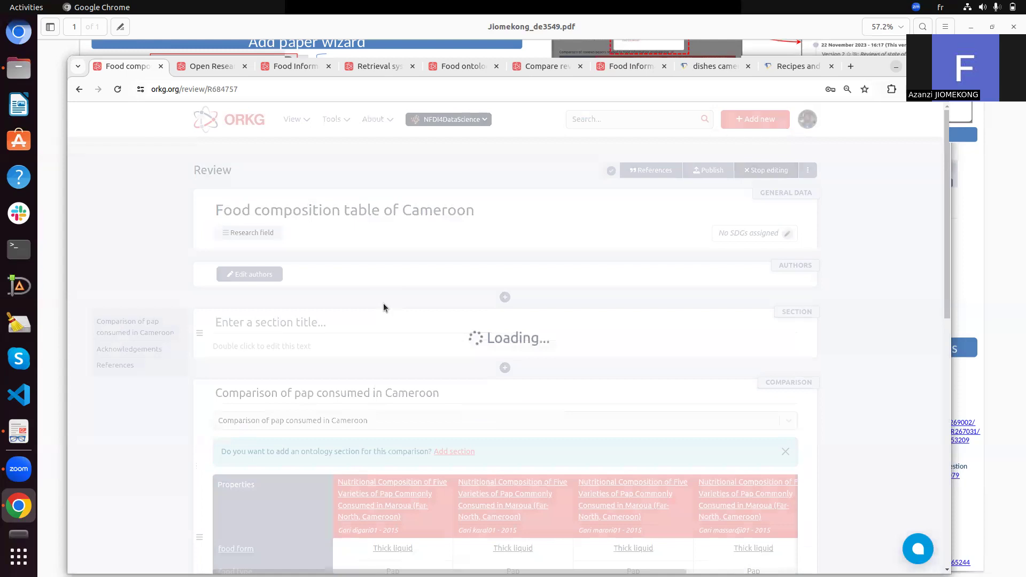
left_click(336, 324)
type("Introduc")
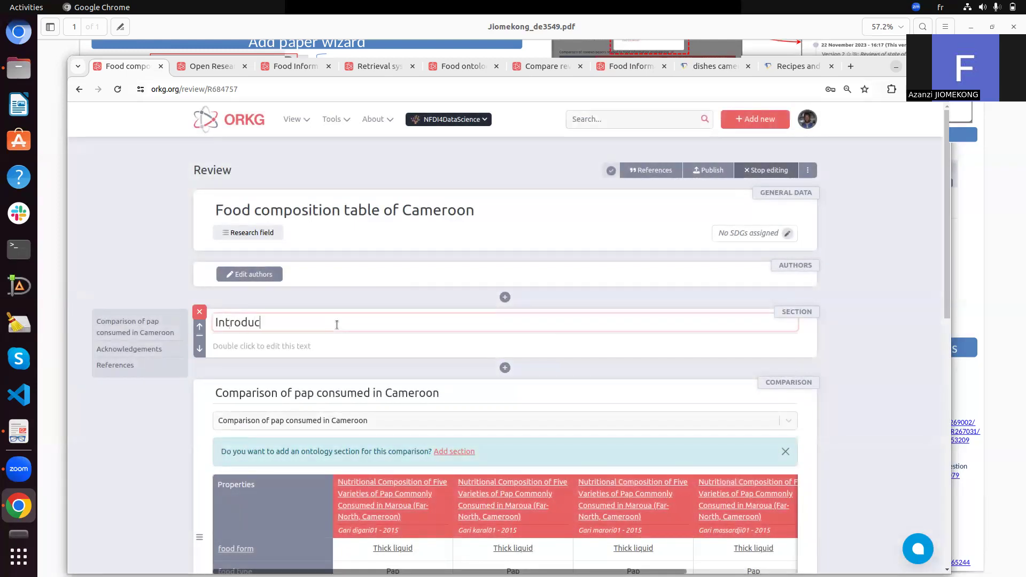
type("tion")
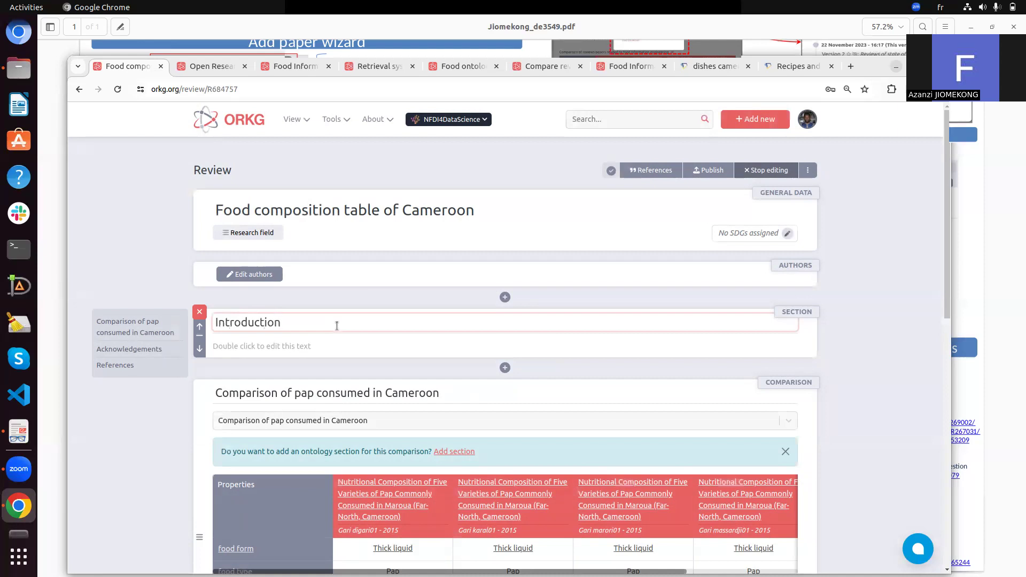
- Write the introduction text "This paper aims to provide the food composition table of Cameroon.", correcting its spelling
left_click(313, 354)
double_click(288, 348)
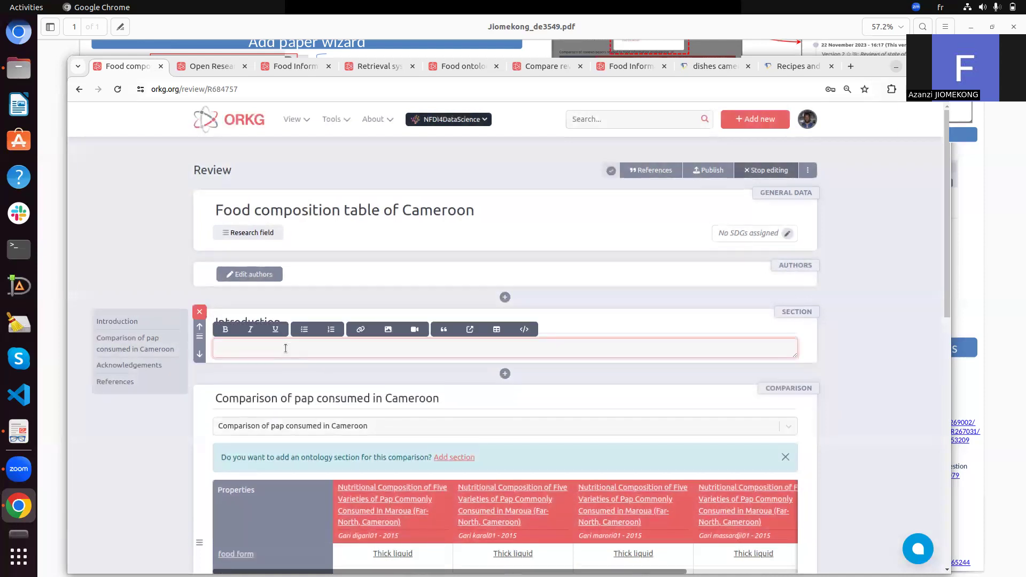
type("This ")
type("paper")
type(" aims to document")
key("BackSpace")
key("BackSpace")
key("BackSpace")
key("BackSpace")
key("BackSpace")
key("BackSpace")
key("BackSpace")
key("BackSpace")
key("BackSpace")
type("provide the foo")
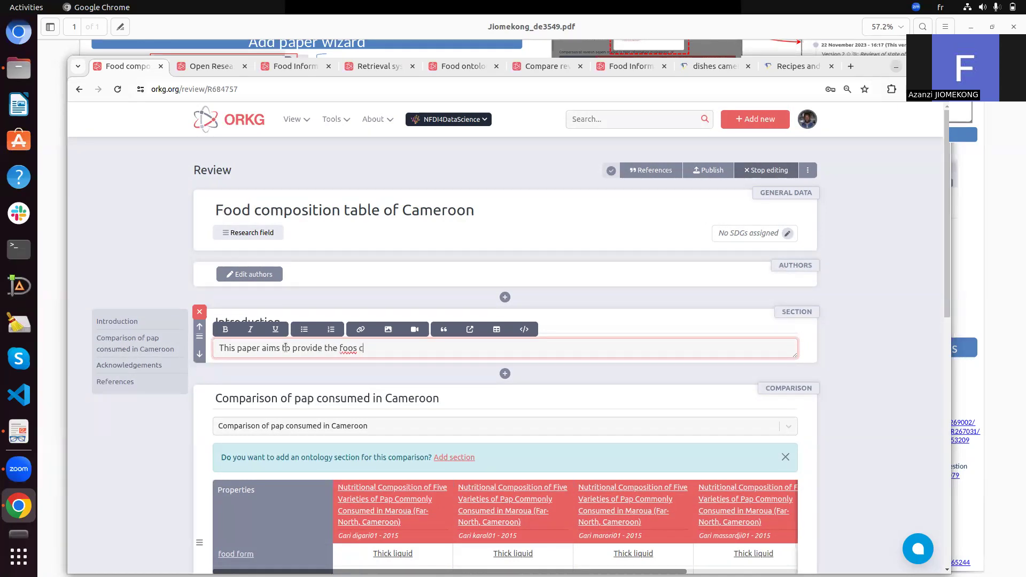
type("d compositon table ")
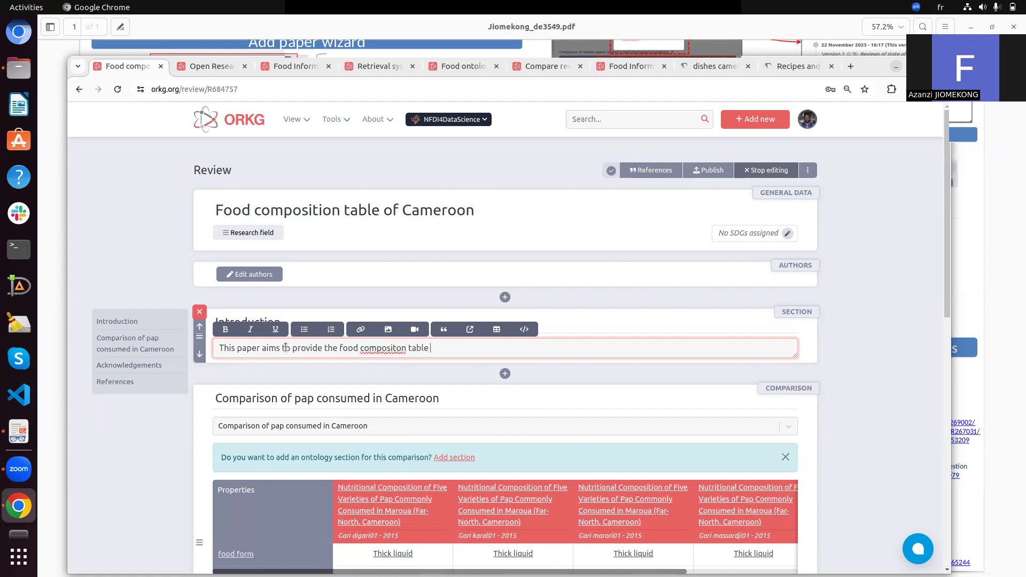
type("of Cameroon.")
right_click(381, 352)
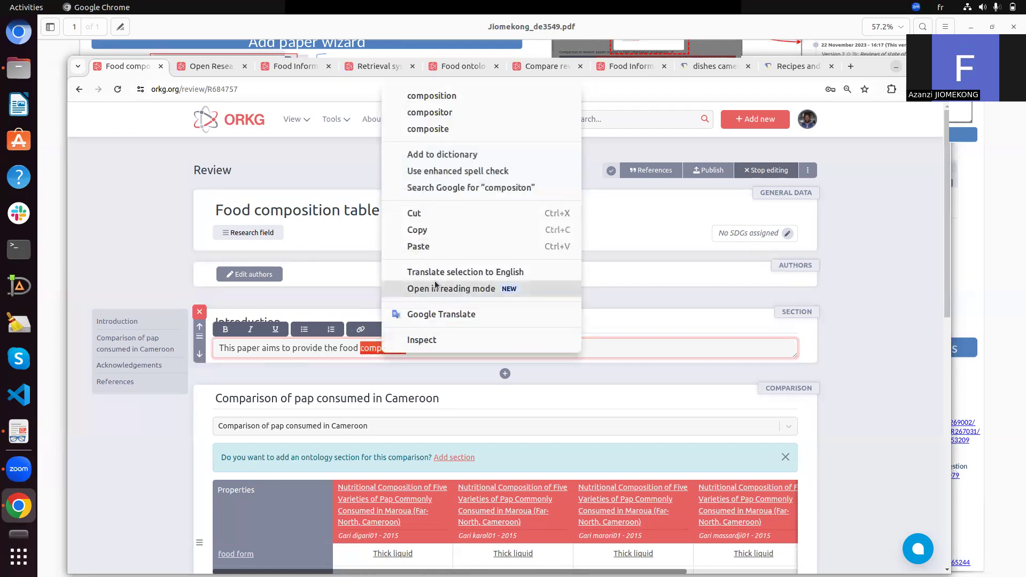
left_click(462, 98)
left_click(873, 393)
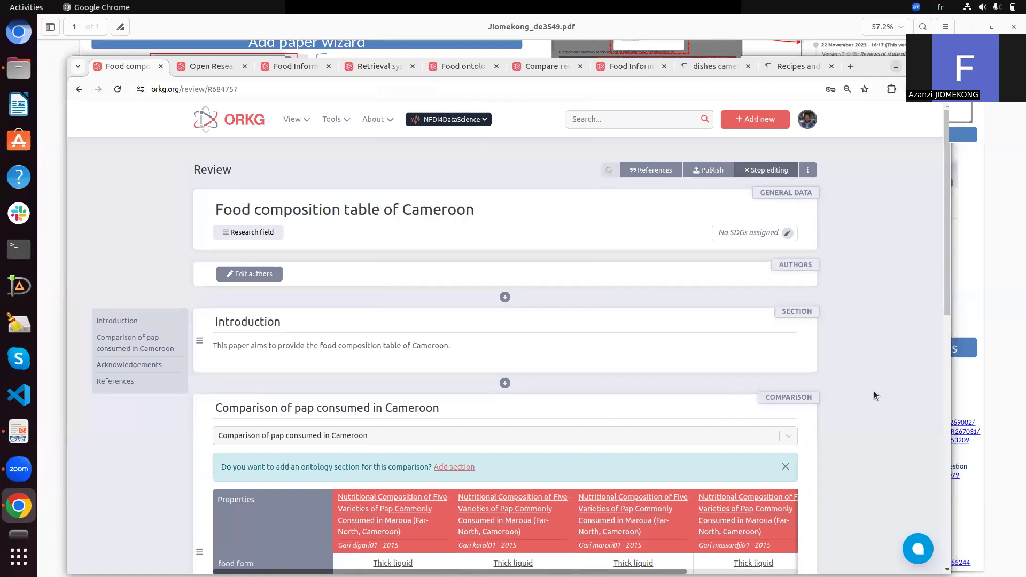
- Insert a second comparison section below the pap comparison, link it to "Several sauces consumed in the Far North Cameroon", and look through its table
scroll(873, 396, "down", 3)
scroll(874, 395, "down", 2)
scroll(873, 395, "up", 3)
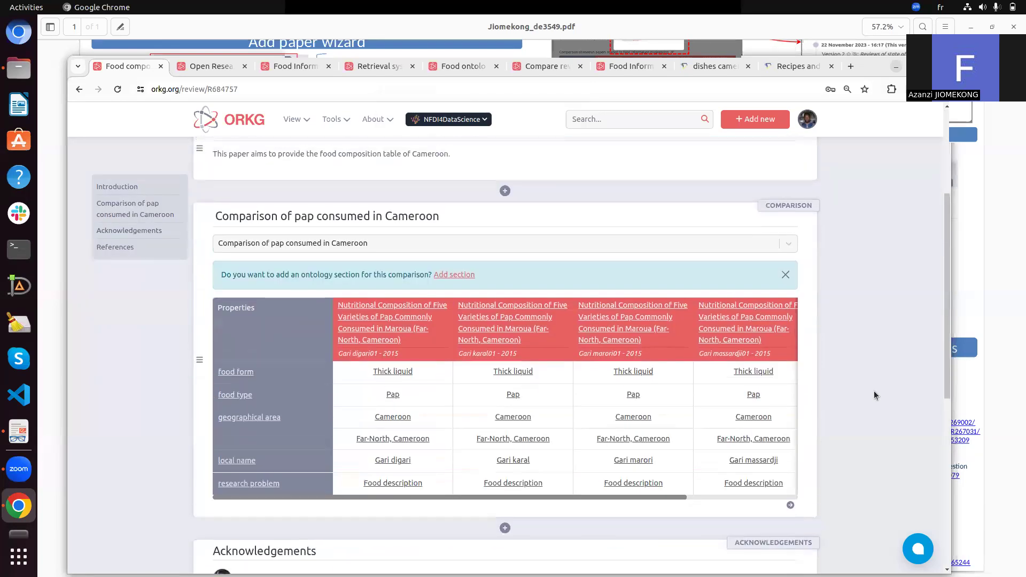
scroll(874, 396, "down", 4)
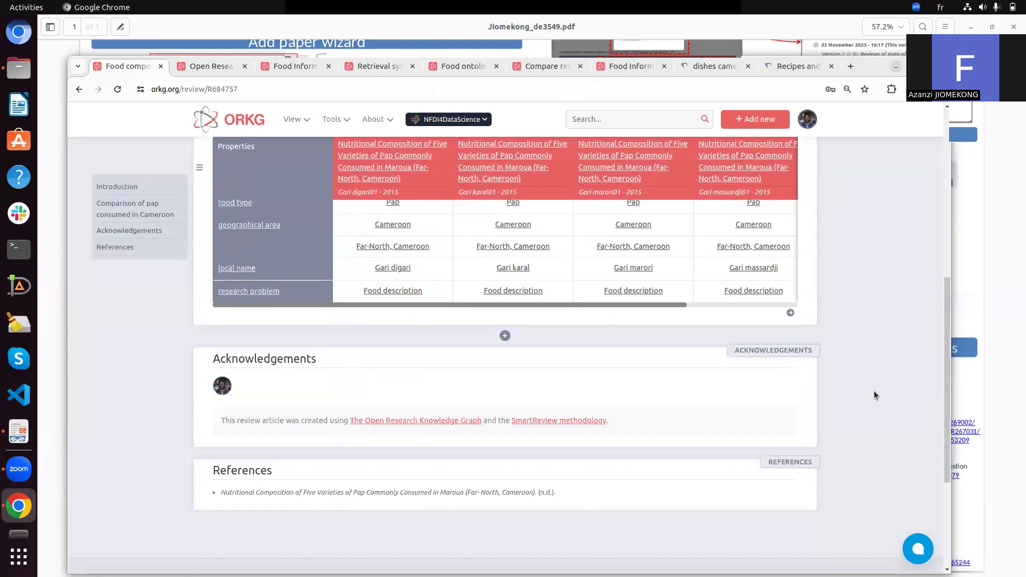
left_click(502, 336)
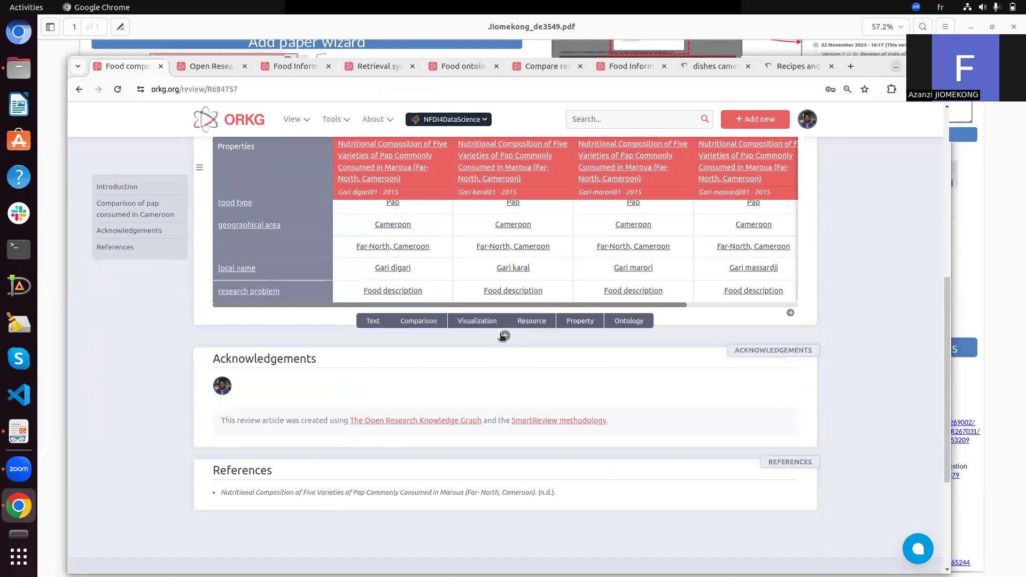
left_click(428, 321)
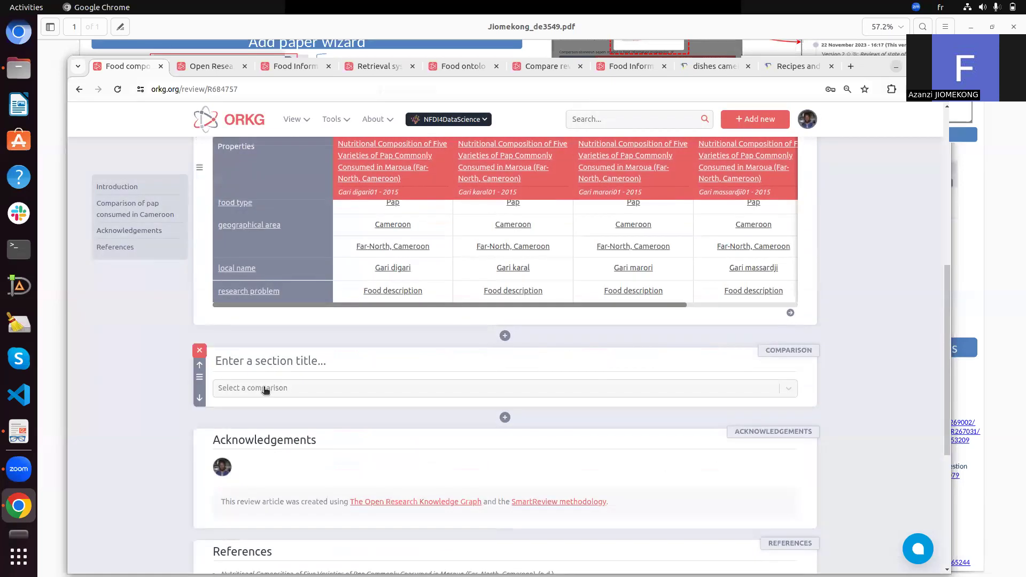
left_click(265, 388)
type("cameroon")
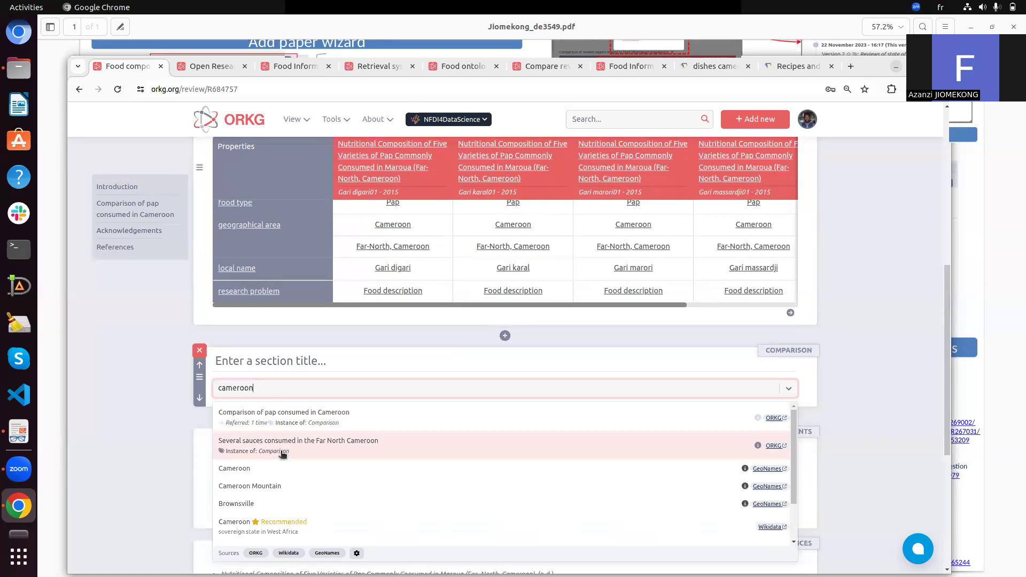
left_click(283, 454)
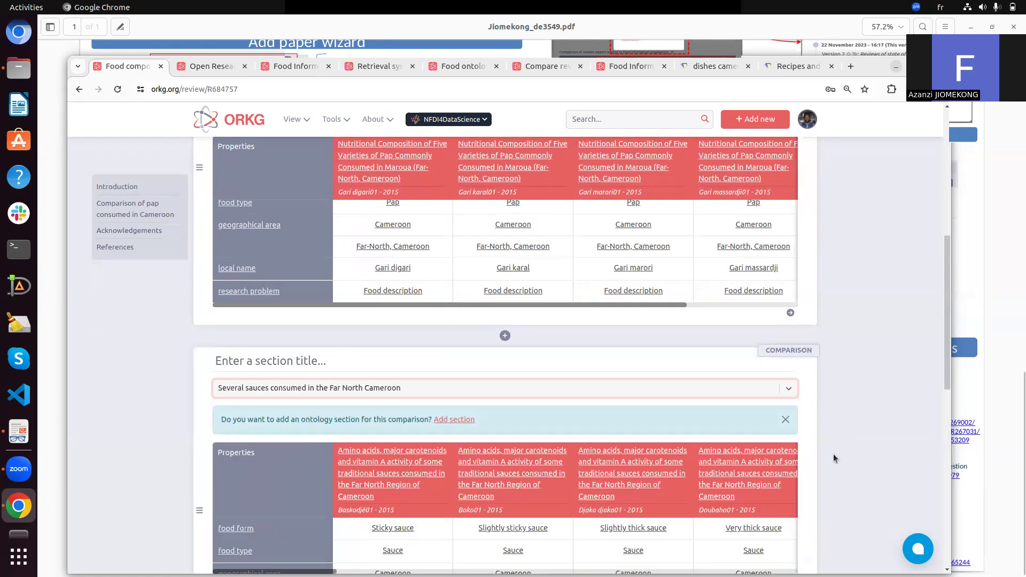
scroll(832, 454, "down", 3)
mouse_move(498, 363)
scroll(497, 363, "right", 6)
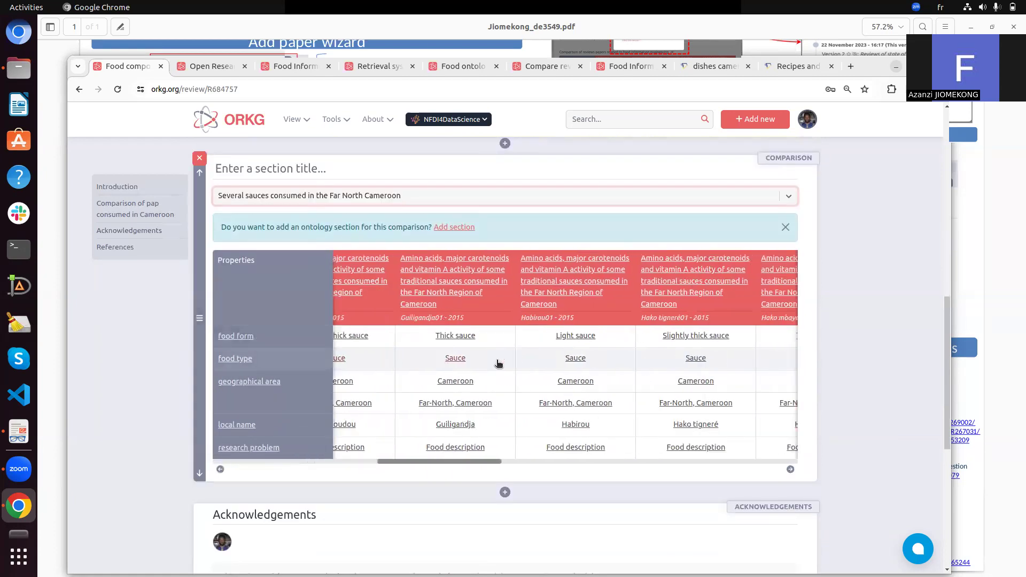
scroll(498, 363, "left", 6)
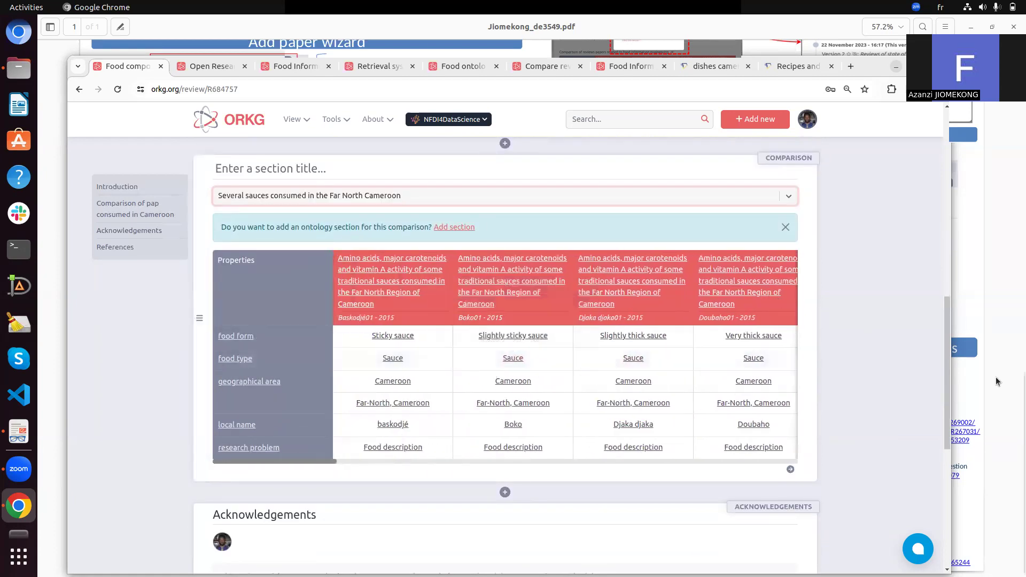
- Publish the review with the update message "The first version of the Cameroon food composition table"
scroll(896, 389, "up", 3)
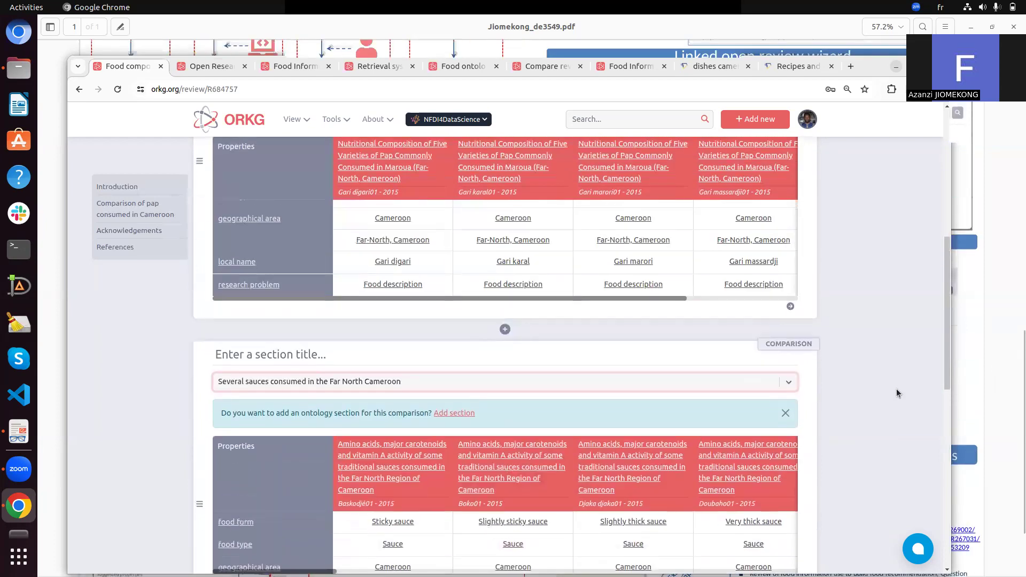
scroll(896, 389, "up", 5)
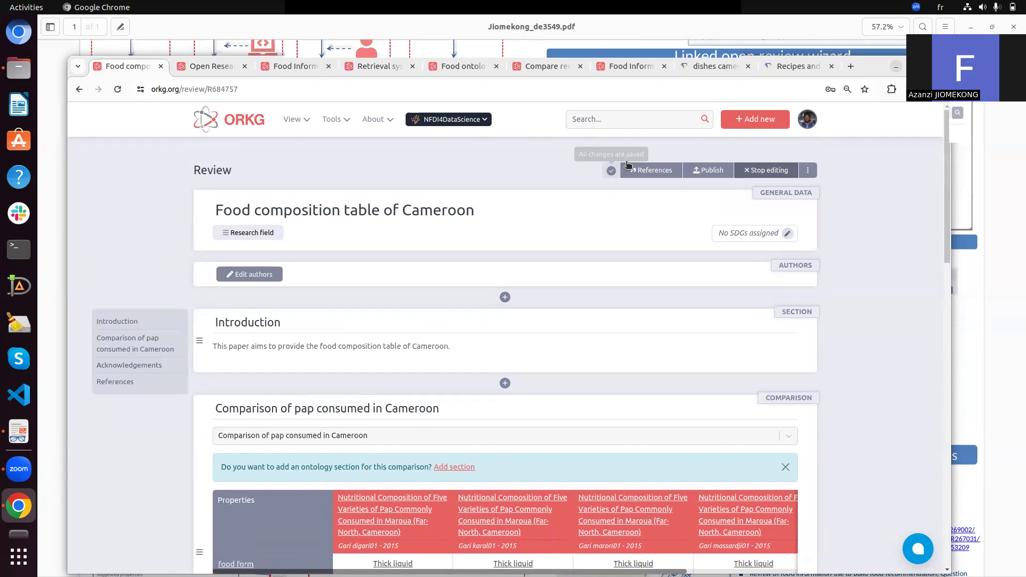
double_click(436, 347)
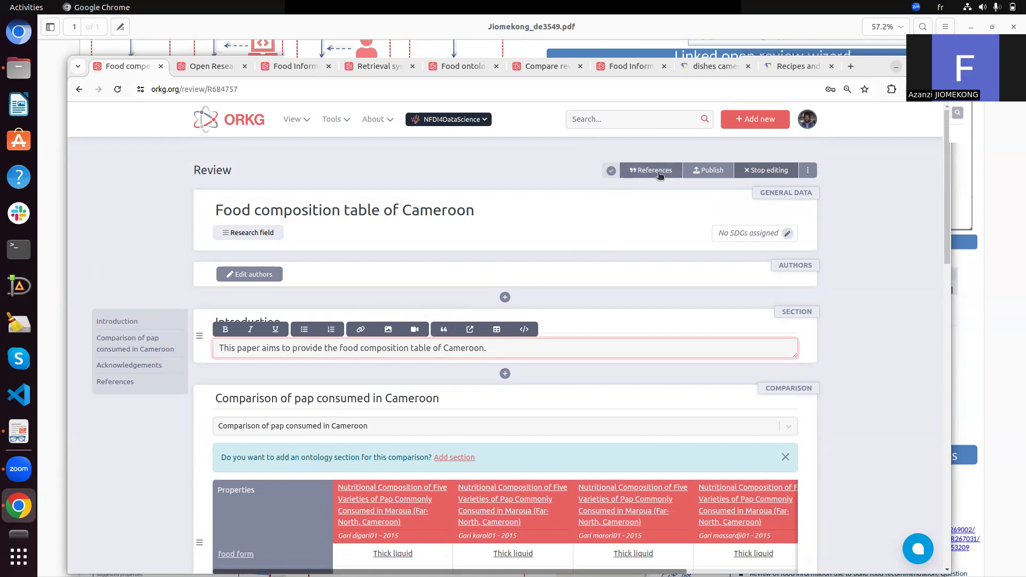
left_click(726, 171)
left_click(480, 243)
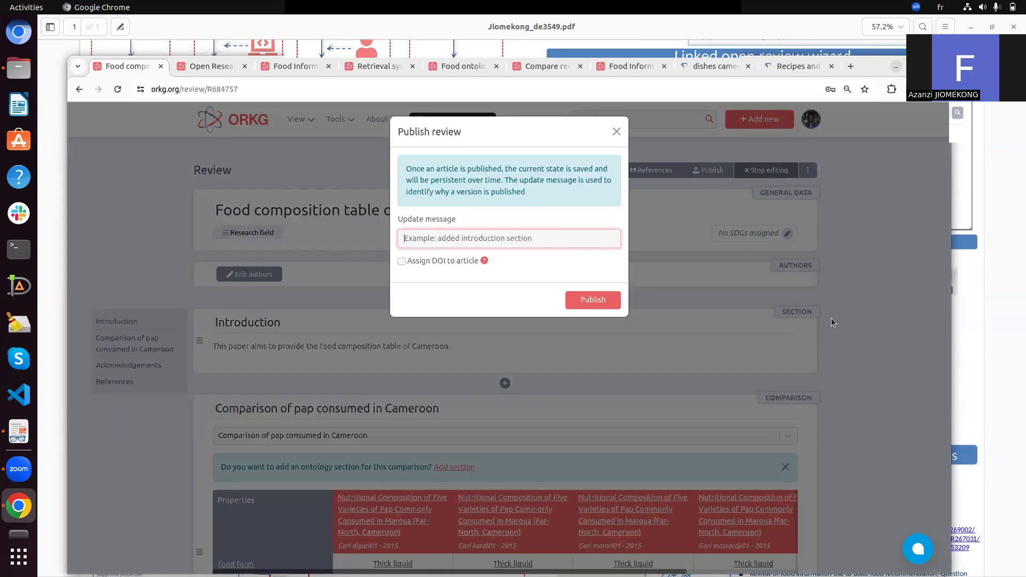
type("T")
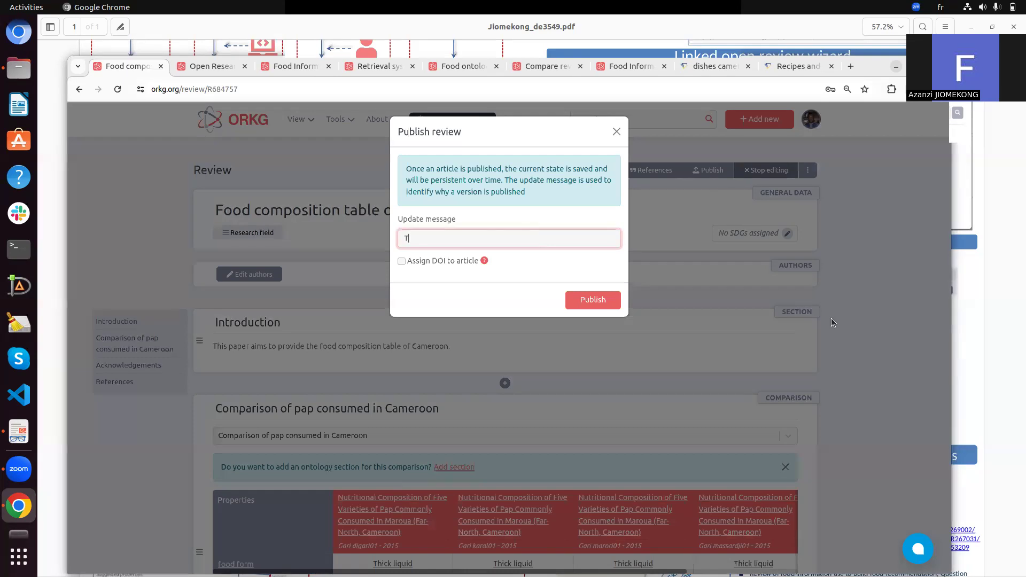
type("he first version of the Cameroon food compos")
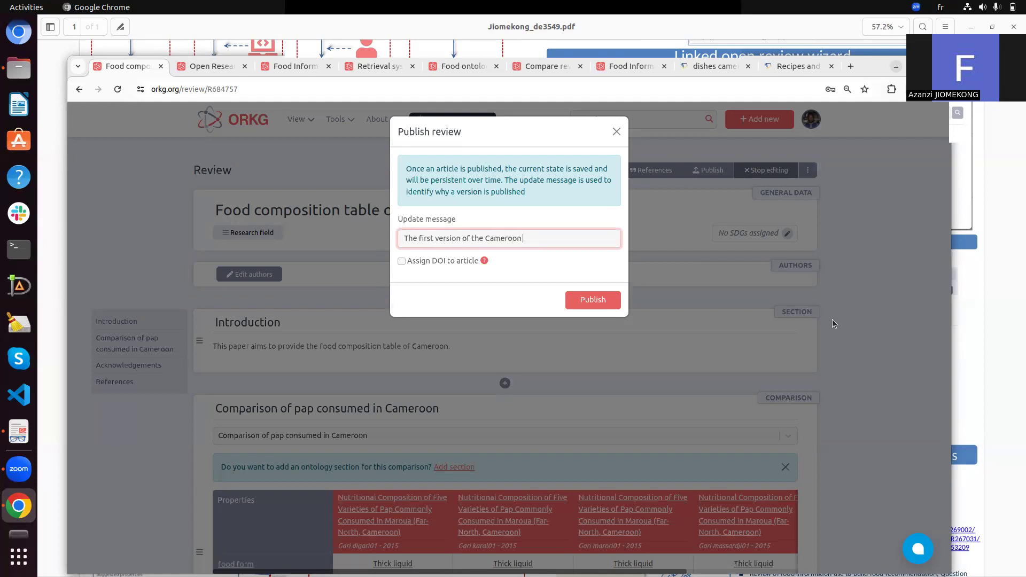
type("ition table")
left_click(592, 300)
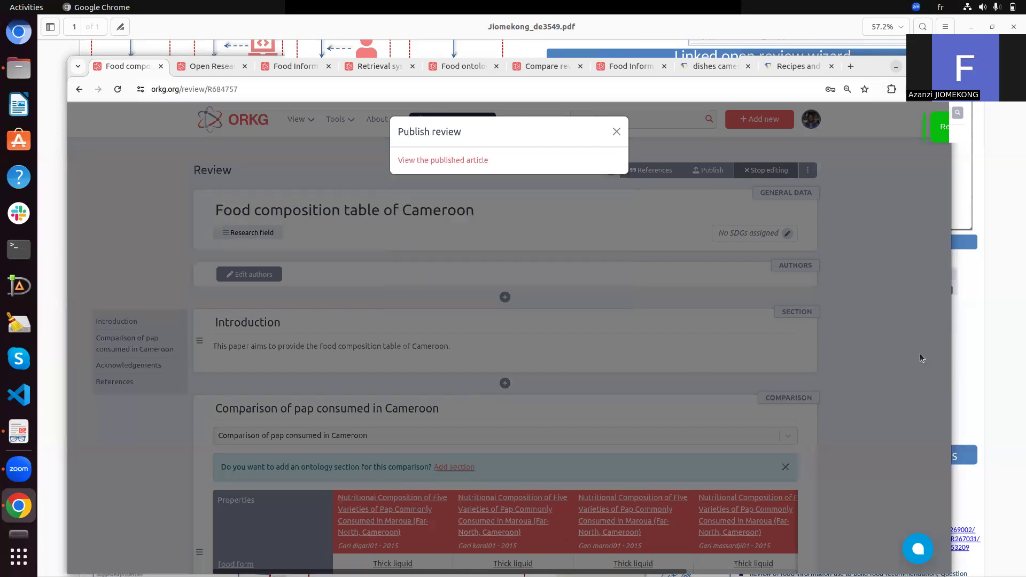
- Open the published review, decline publishing a new version, and look through its introduction, both comparison tables, acknowledgements and references
left_click(461, 161)
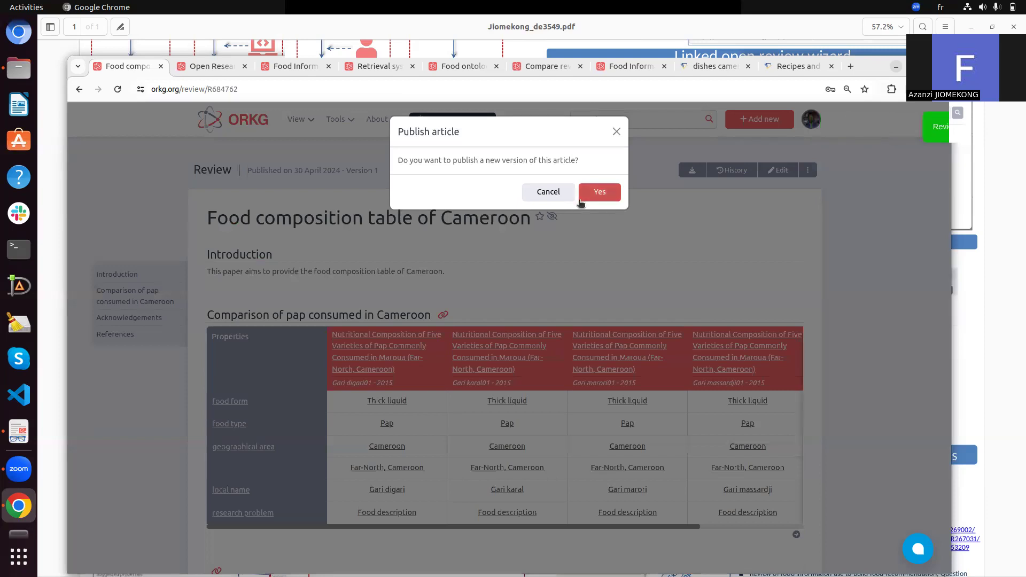
left_click(563, 195)
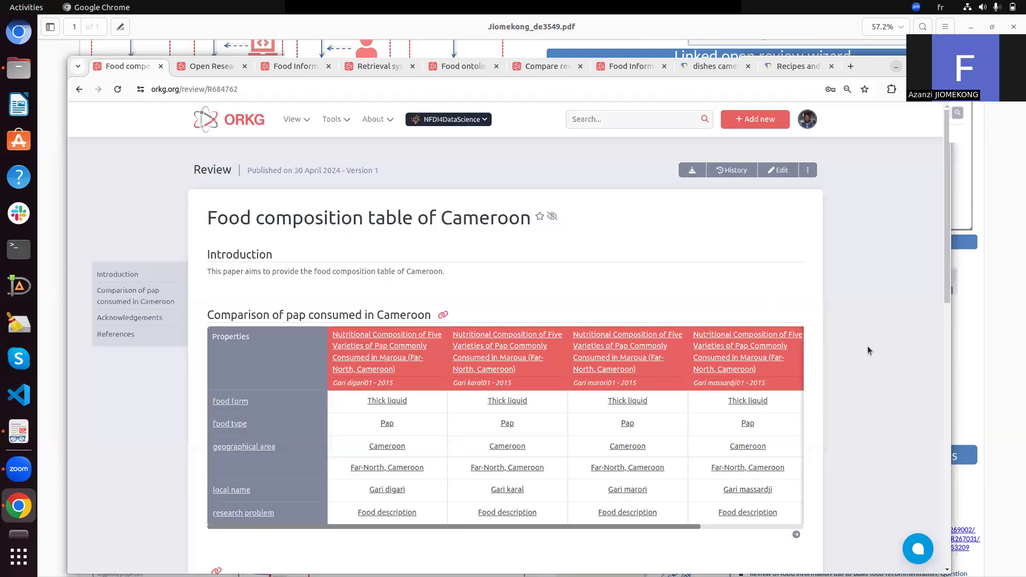
scroll(682, 333, "down", 6)
scroll(681, 333, "up", 4)
scroll(681, 330, "up", 3)
scroll(680, 331, "down", 10)
scroll(681, 330, "up", 5)
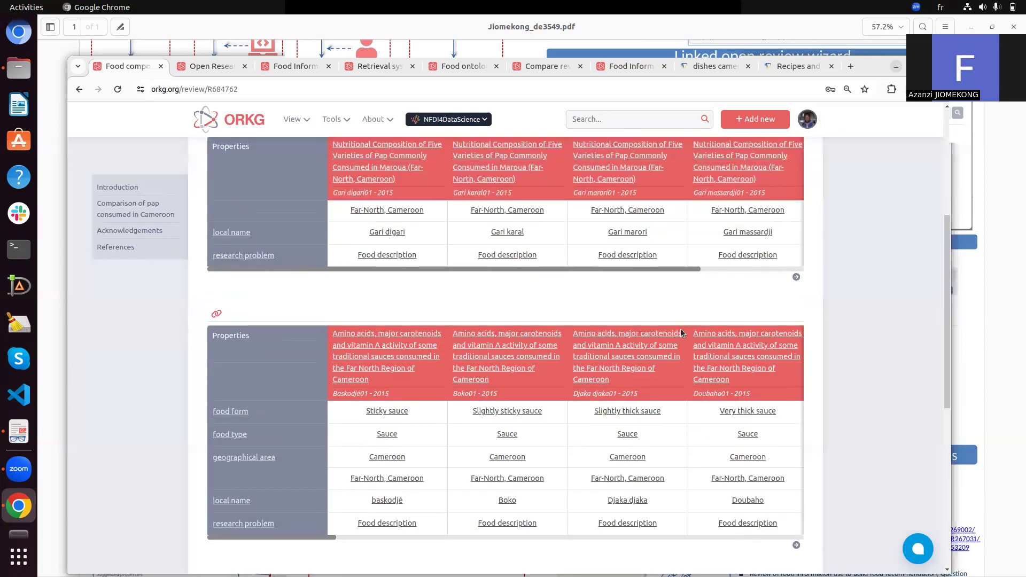
scroll(681, 332, "up", 5)
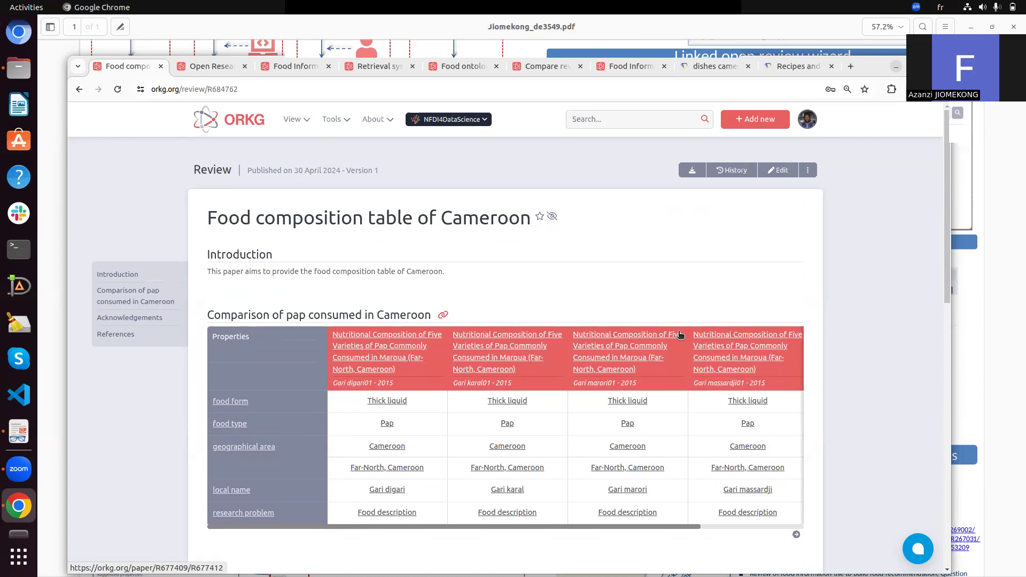
scroll(658, 294, "down", 8)
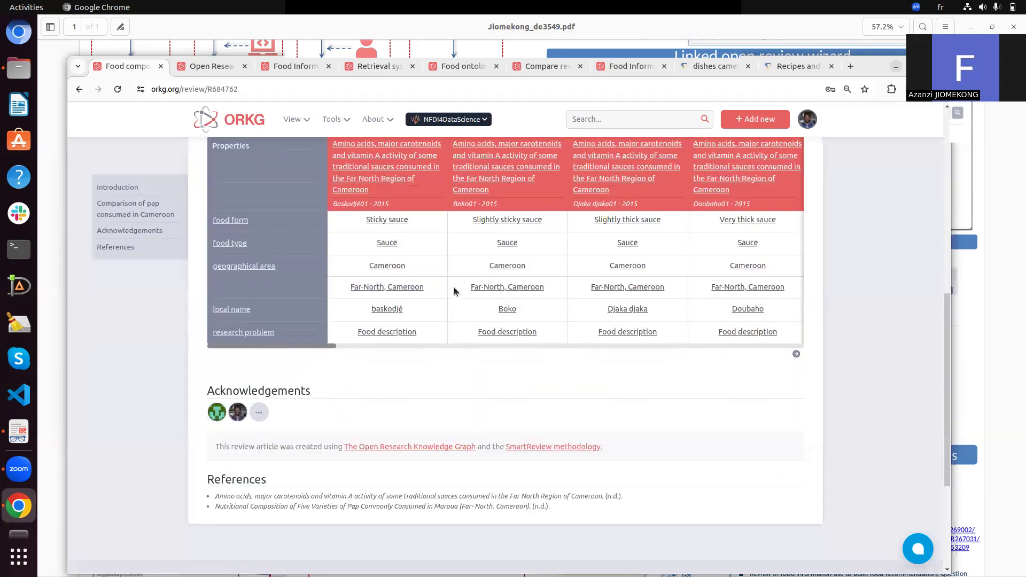
mouse_move(212, 414)
scroll(752, 434, "up", 3)
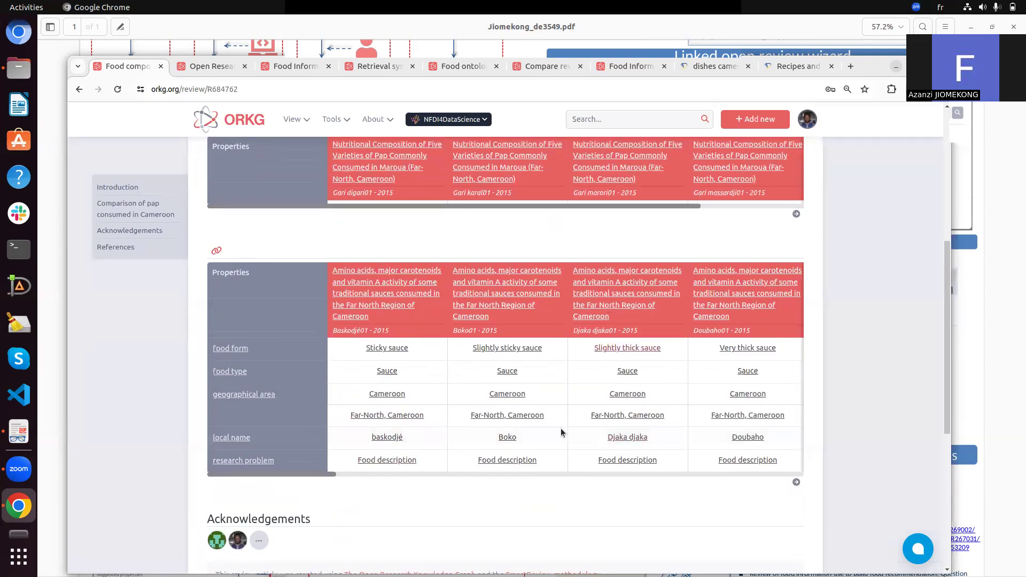
- Open the traditional sauces paper from the Baskodjé01 column, view its Baskodjé01_ingredient1 contribution, and browse the other contributions
left_click(421, 293)
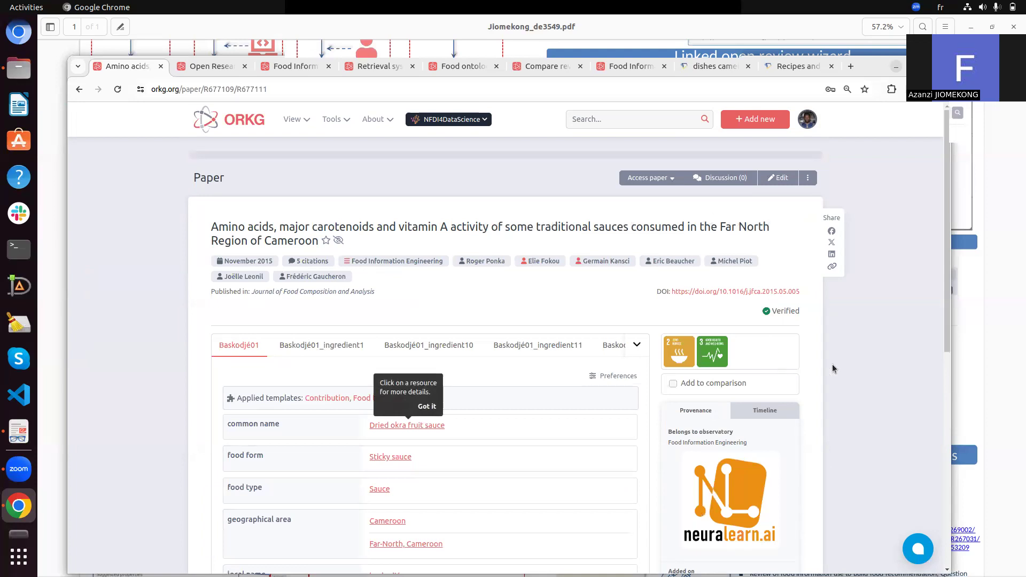
scroll(861, 374, "down", 3)
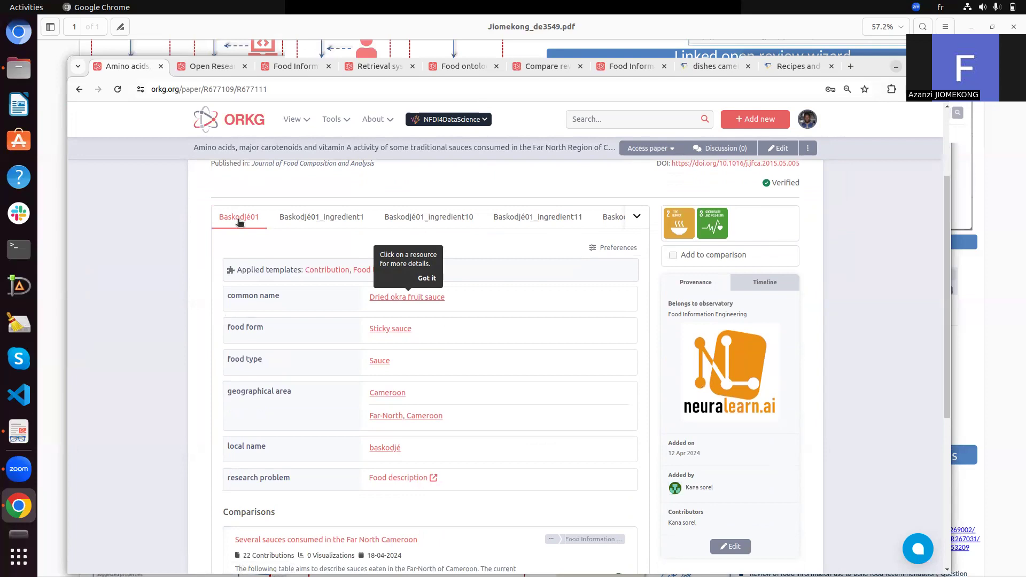
left_click(322, 218)
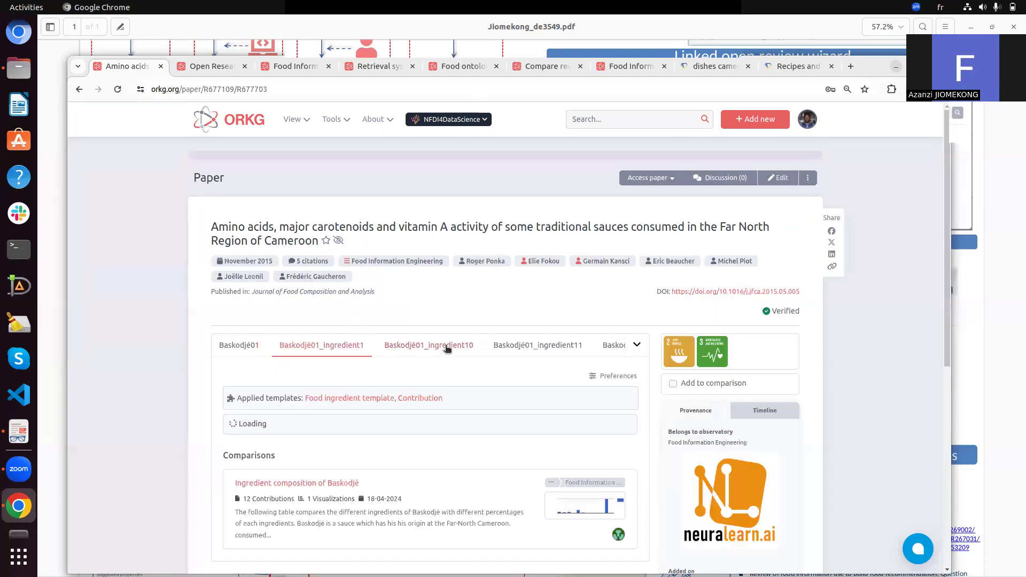
scroll(448, 348, "right", 15)
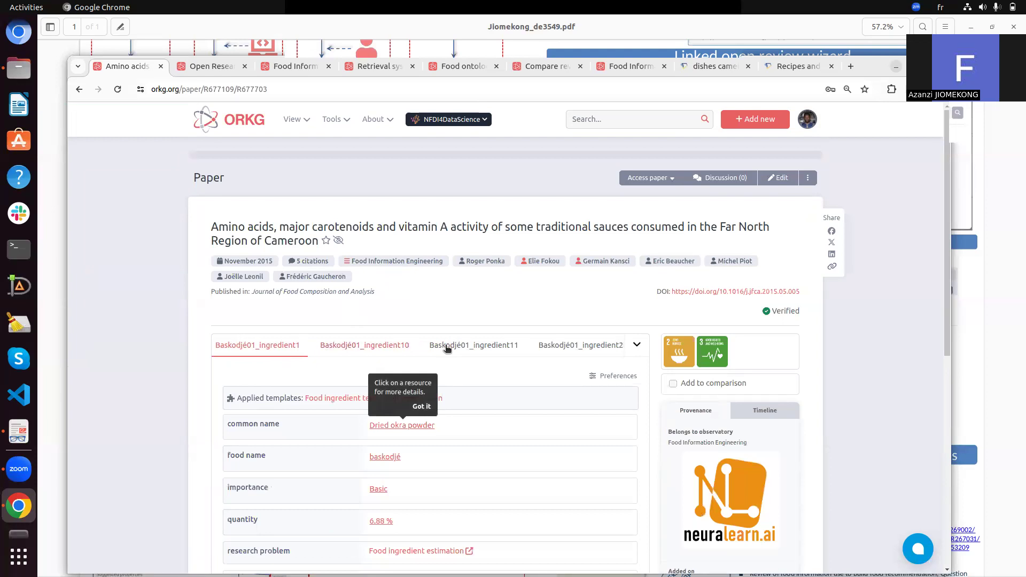
scroll(447, 348, "right", 15)
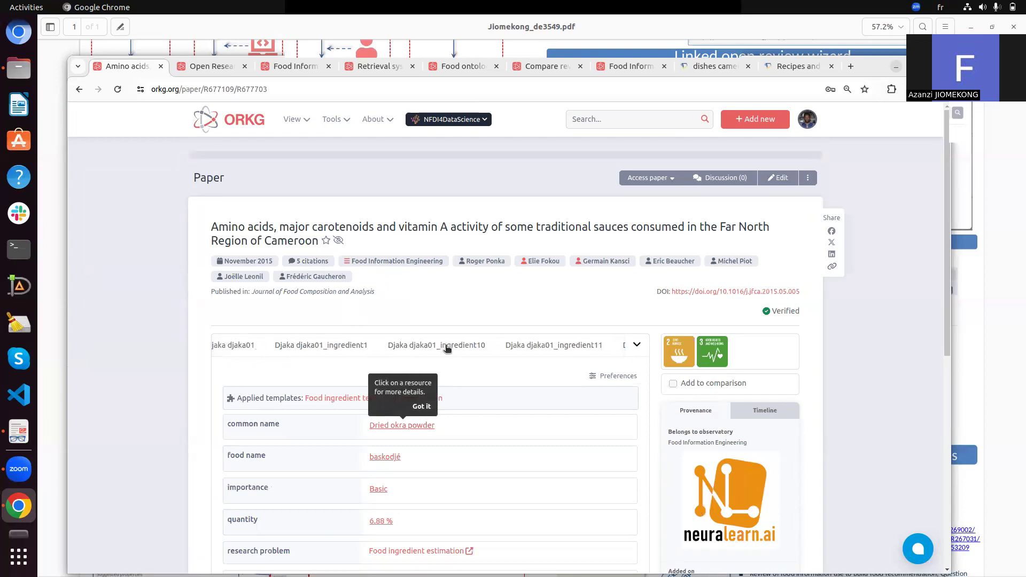
scroll(447, 348, "left", 20)
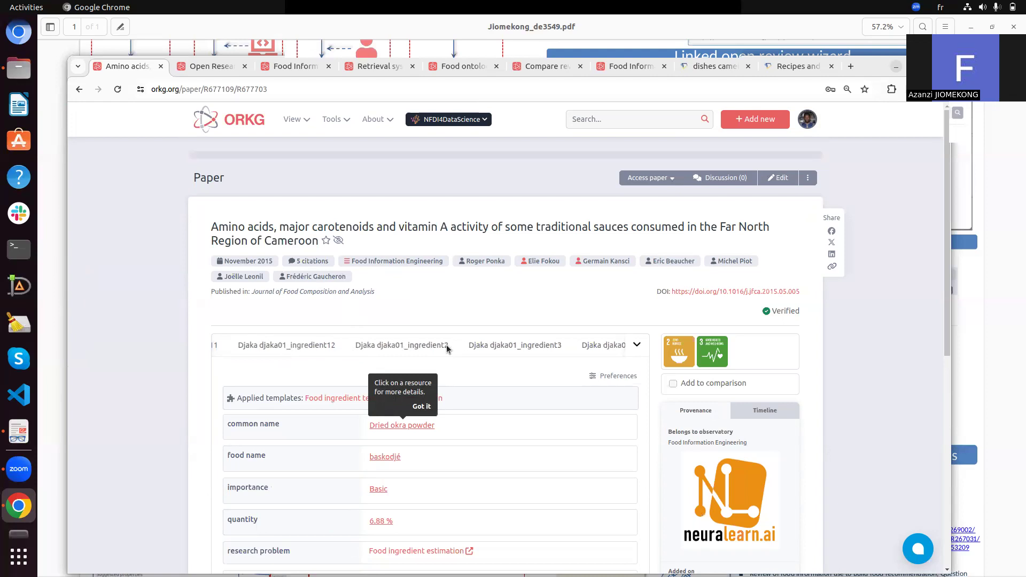
scroll(448, 346, "left", 5)
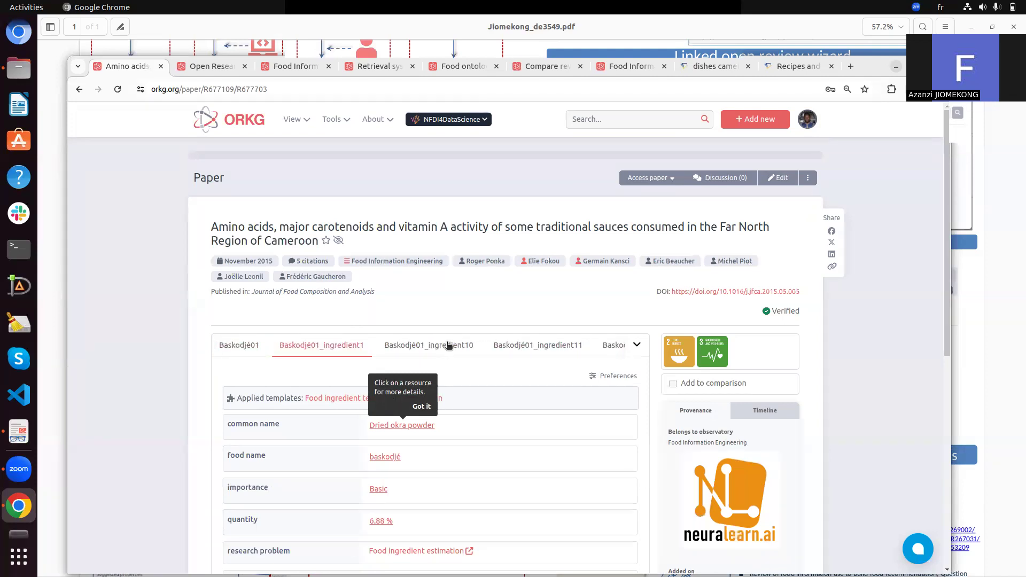
- Go to the Food Information Engineering observatory page and highlight the contact e-mail for joining the observatory
left_click(631, 67)
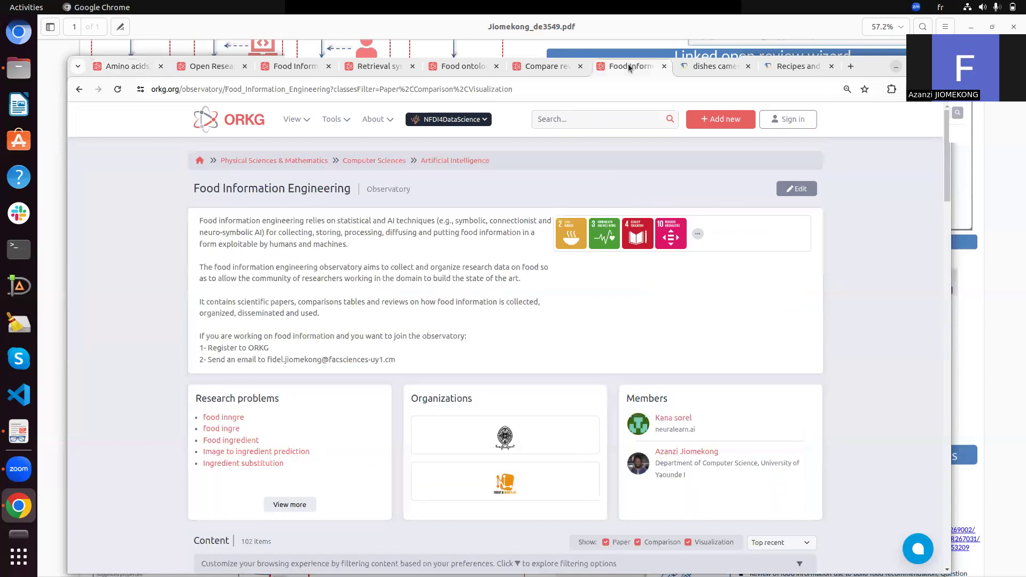
left_click_drag(267, 360, 399, 363)
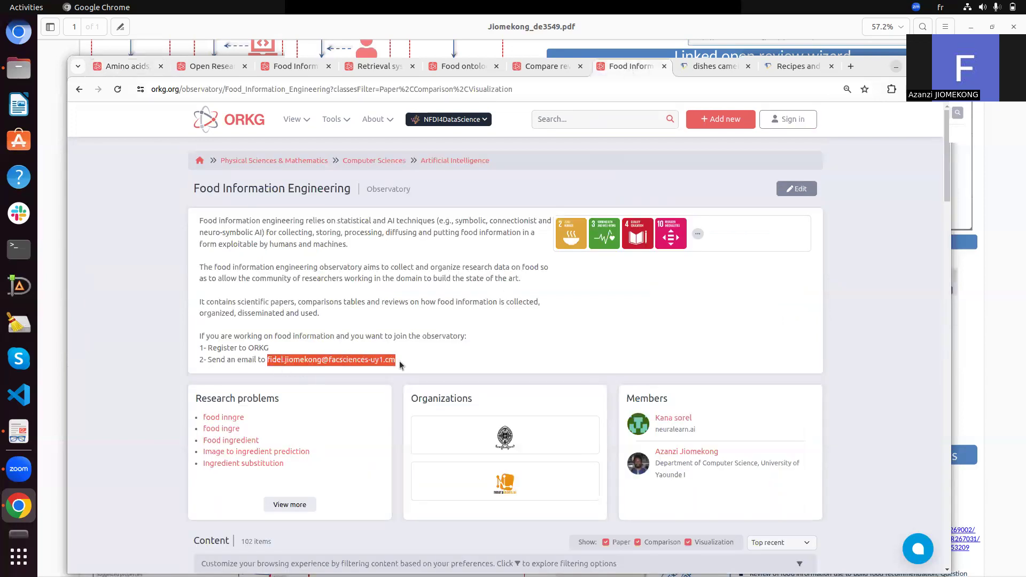